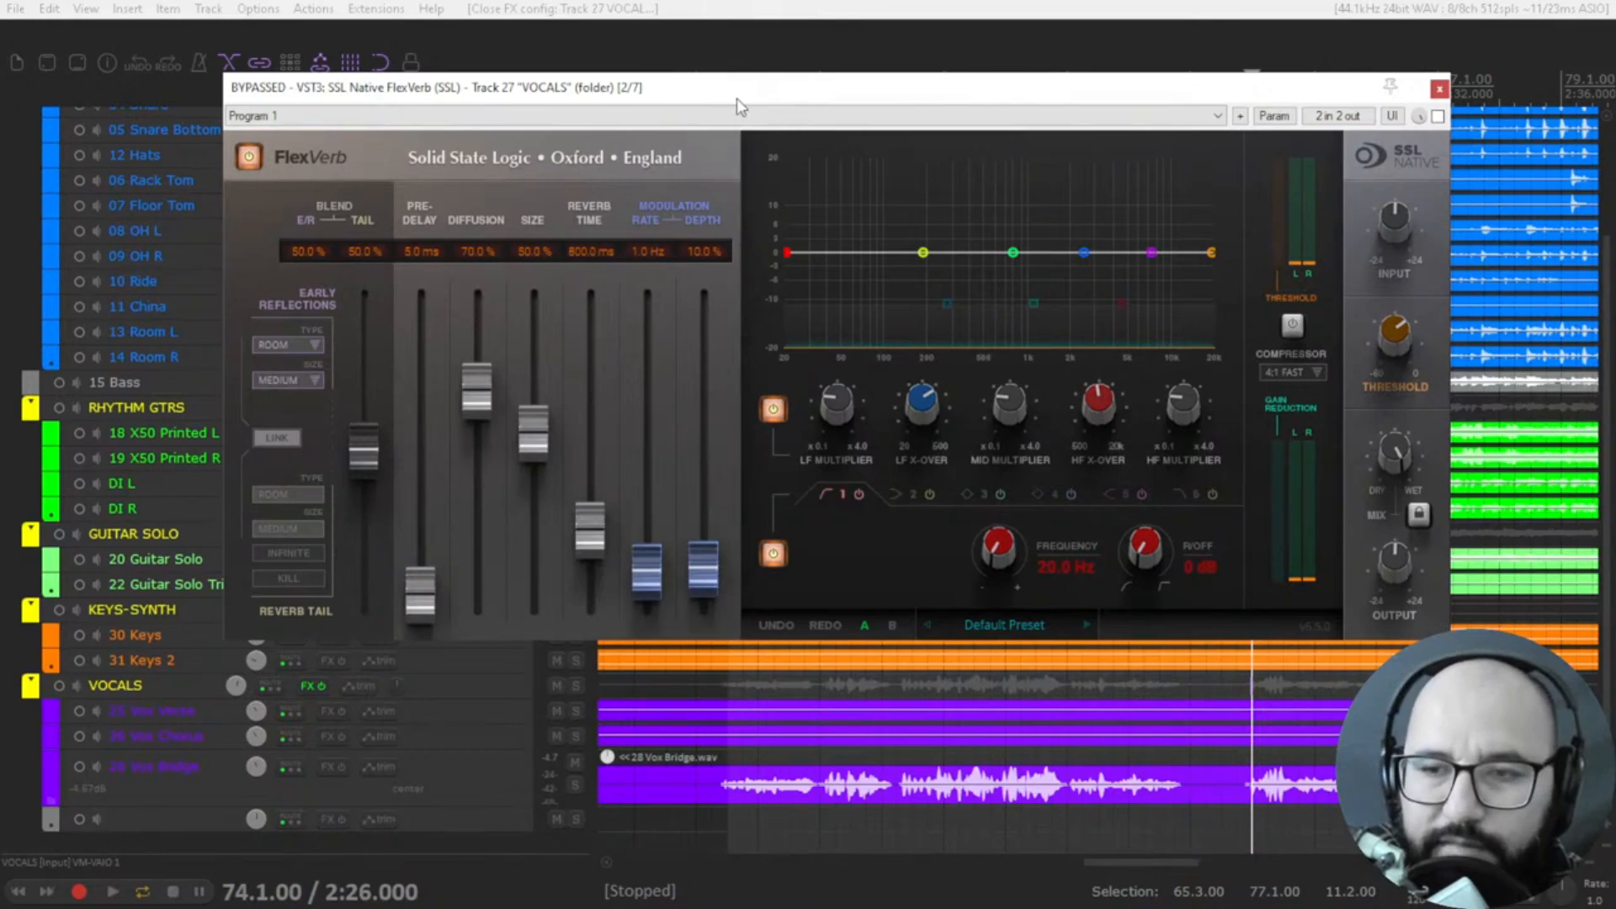
- Solo the VOCALS folder track and shift FlexVerb's blend to about 55% early reflections and 45% tail
{"action": "left_click_drag", "start_coordinate": [748, 101], "coordinate": [757, 103]}
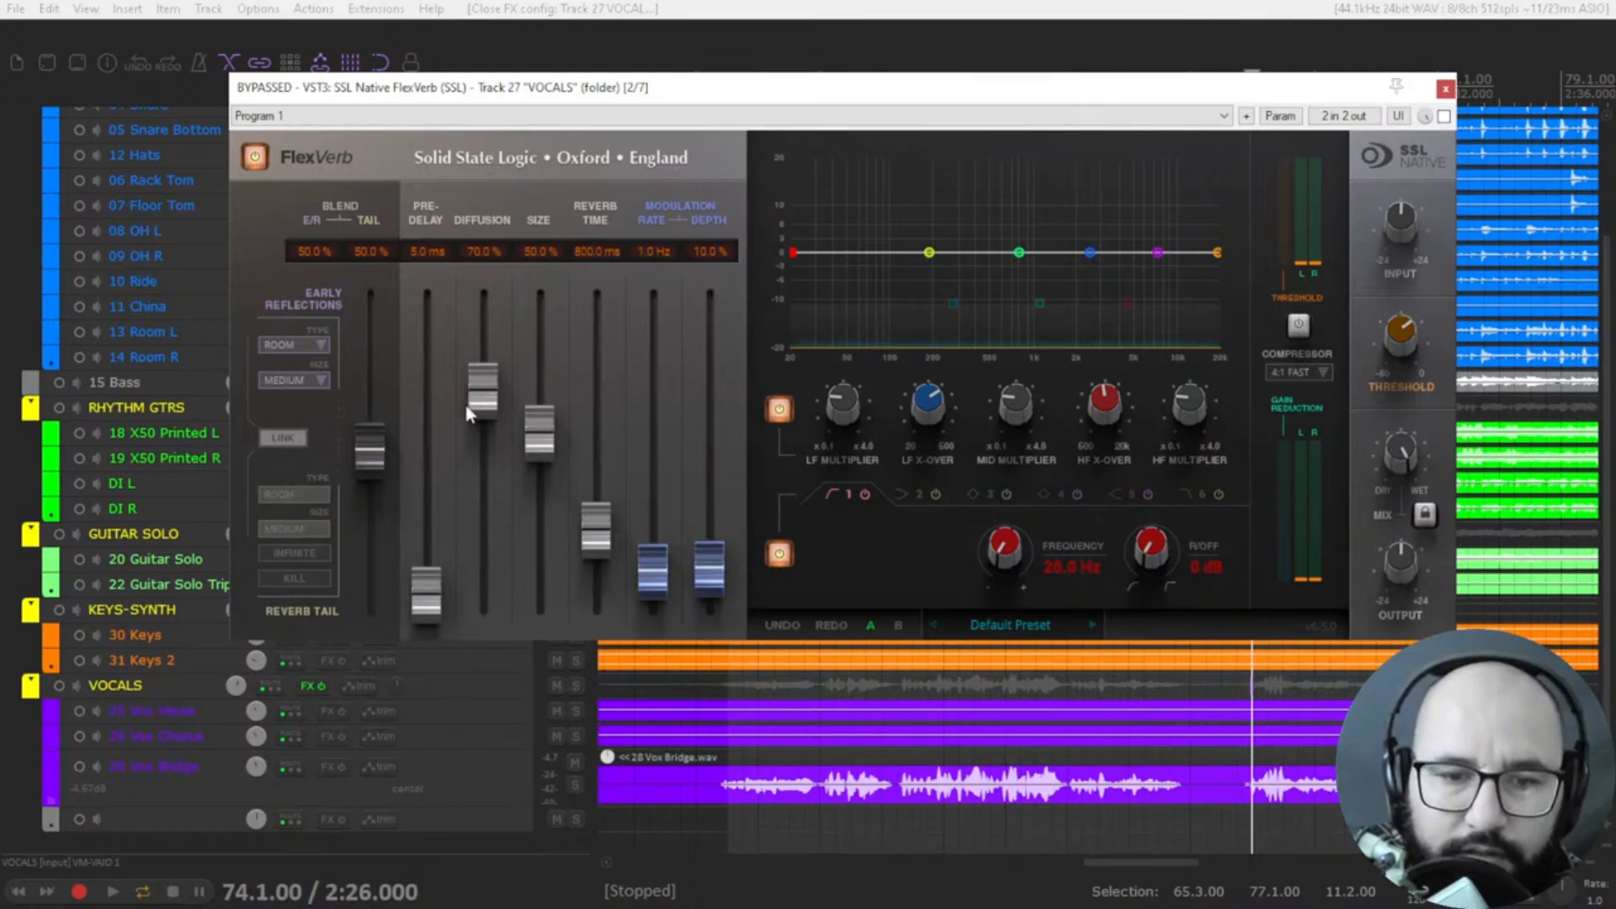
{"action": "left_click", "coordinate": [575, 686]}
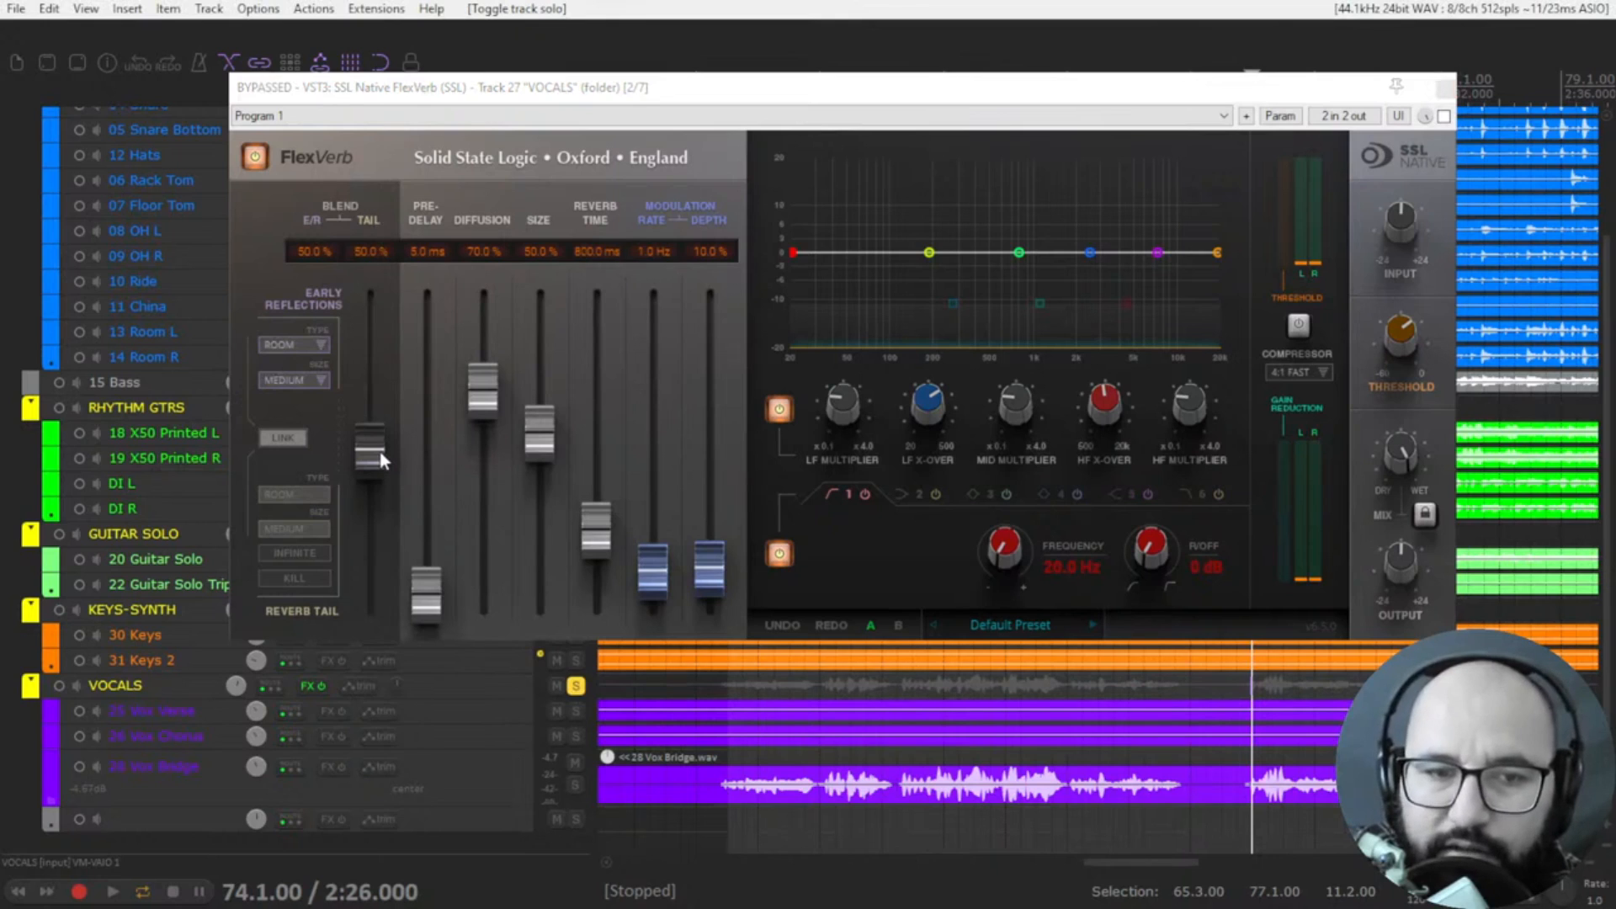
{"action": "mouse_move", "coordinate": [379, 459]}
{"action": "left_mouse_down"}
{"action": "mouse_move", "coordinate": [384, 324]}
{"action": "mouse_move", "coordinate": [370, 559]}
{"action": "mouse_move", "coordinate": [310, 441]}
{"action": "mouse_move", "coordinate": [370, 599]}
{"action": "mouse_move", "coordinate": [399, 301]}
{"action": "mouse_move", "coordinate": [370, 433]}
{"action": "left_mouse_up"}
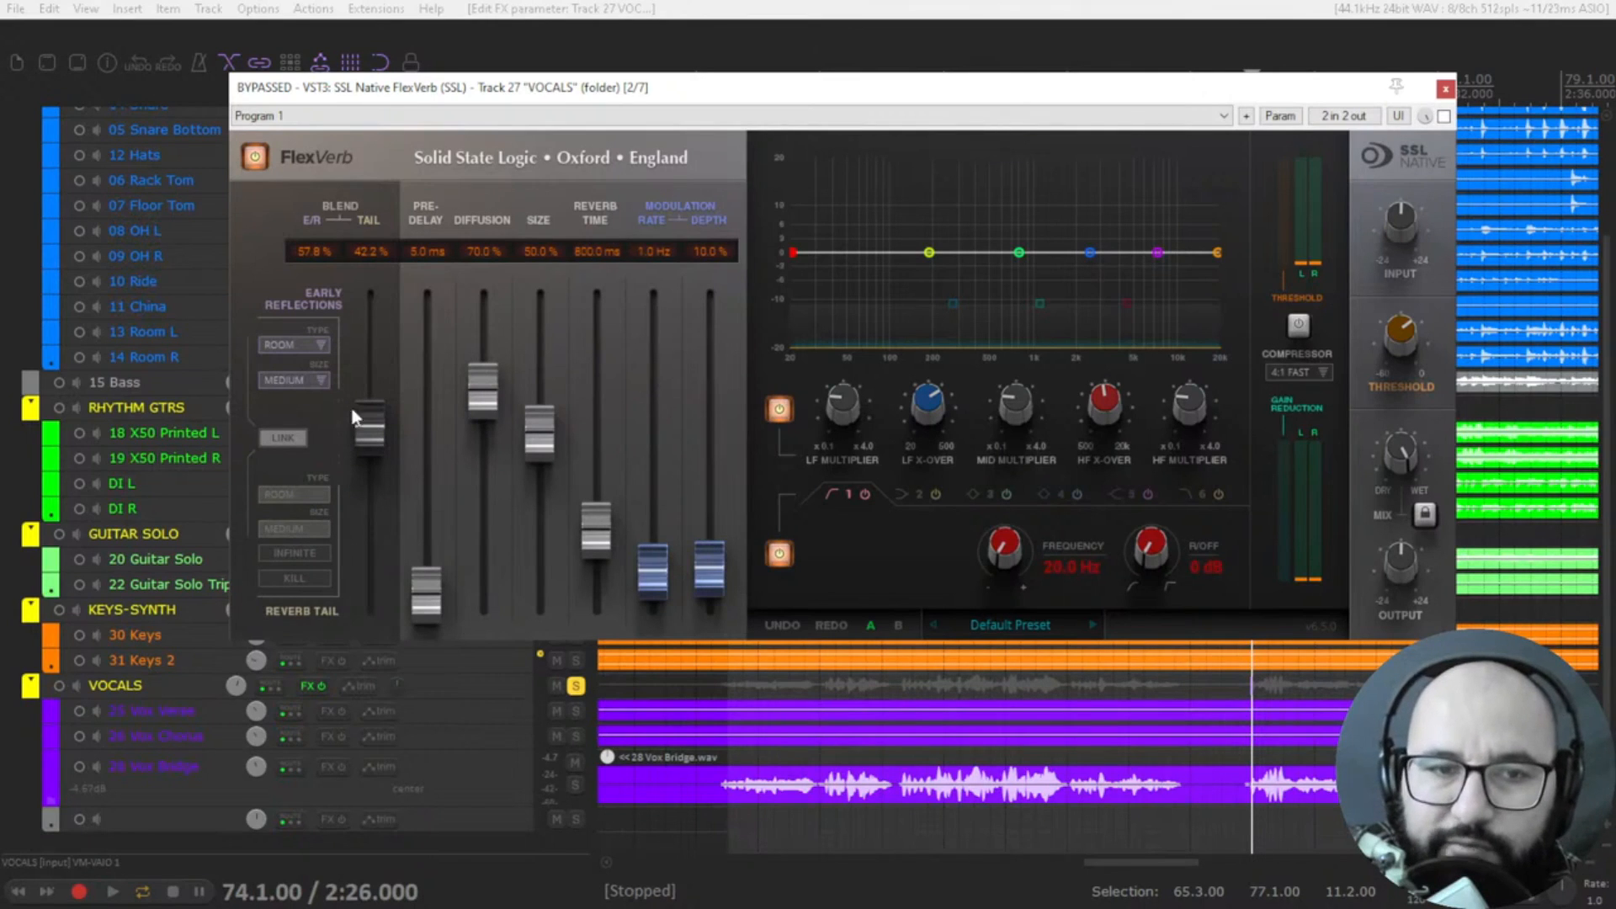
{"action": "left_click_drag", "start_coordinate": [357, 399], "coordinate": [363, 387]}
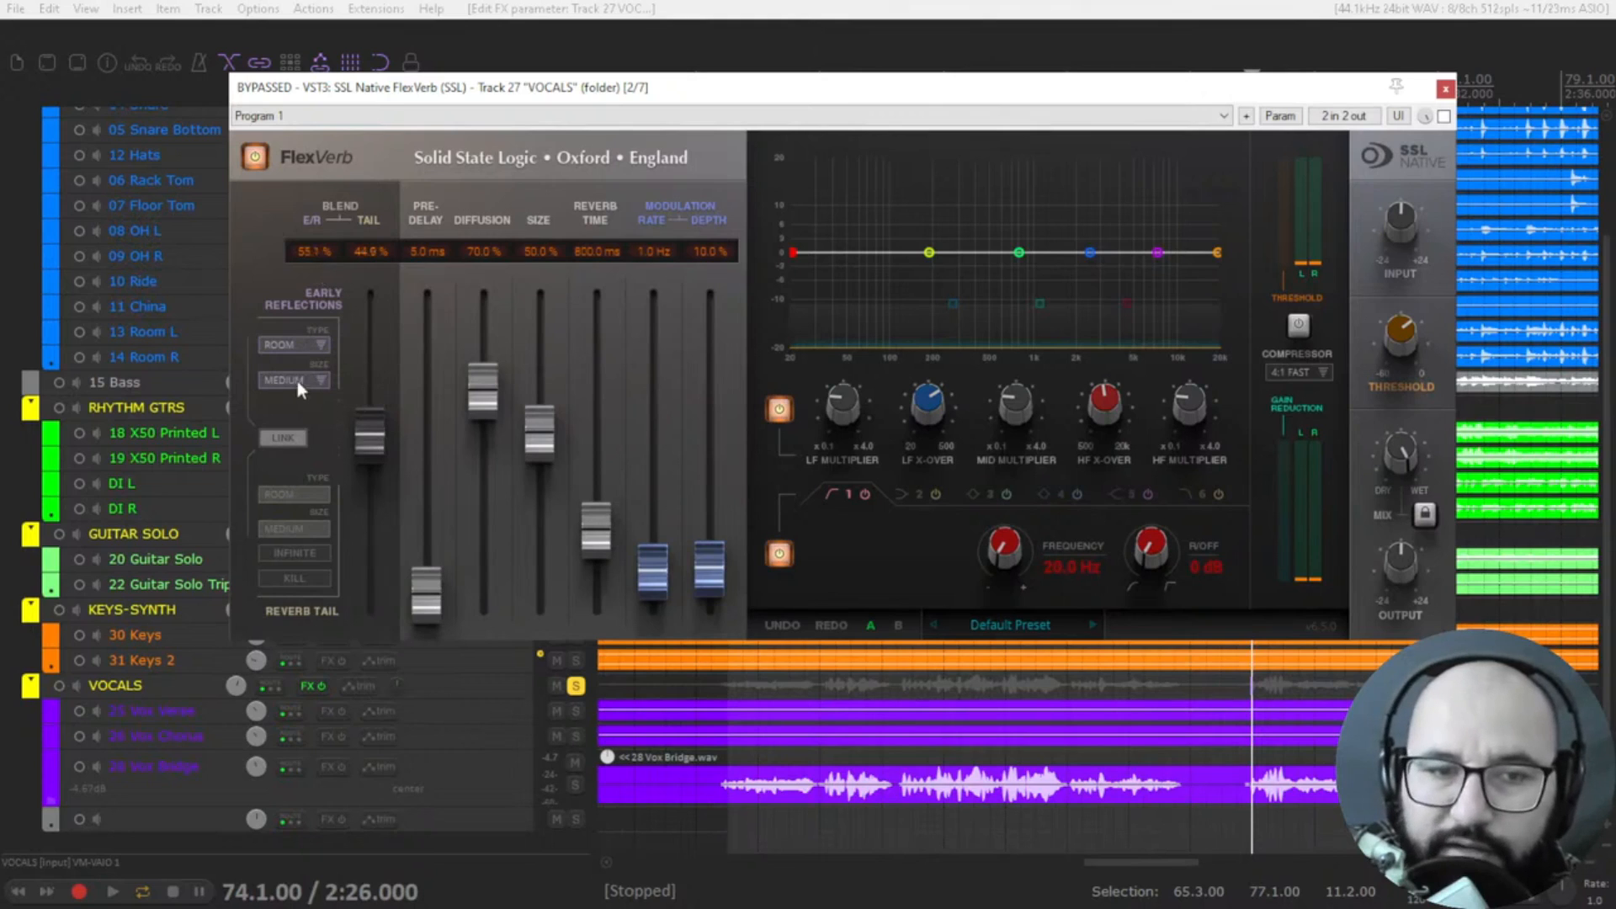
- Look through the type and size options available for the early reflections
{"action": "left_click", "coordinate": [298, 345]}
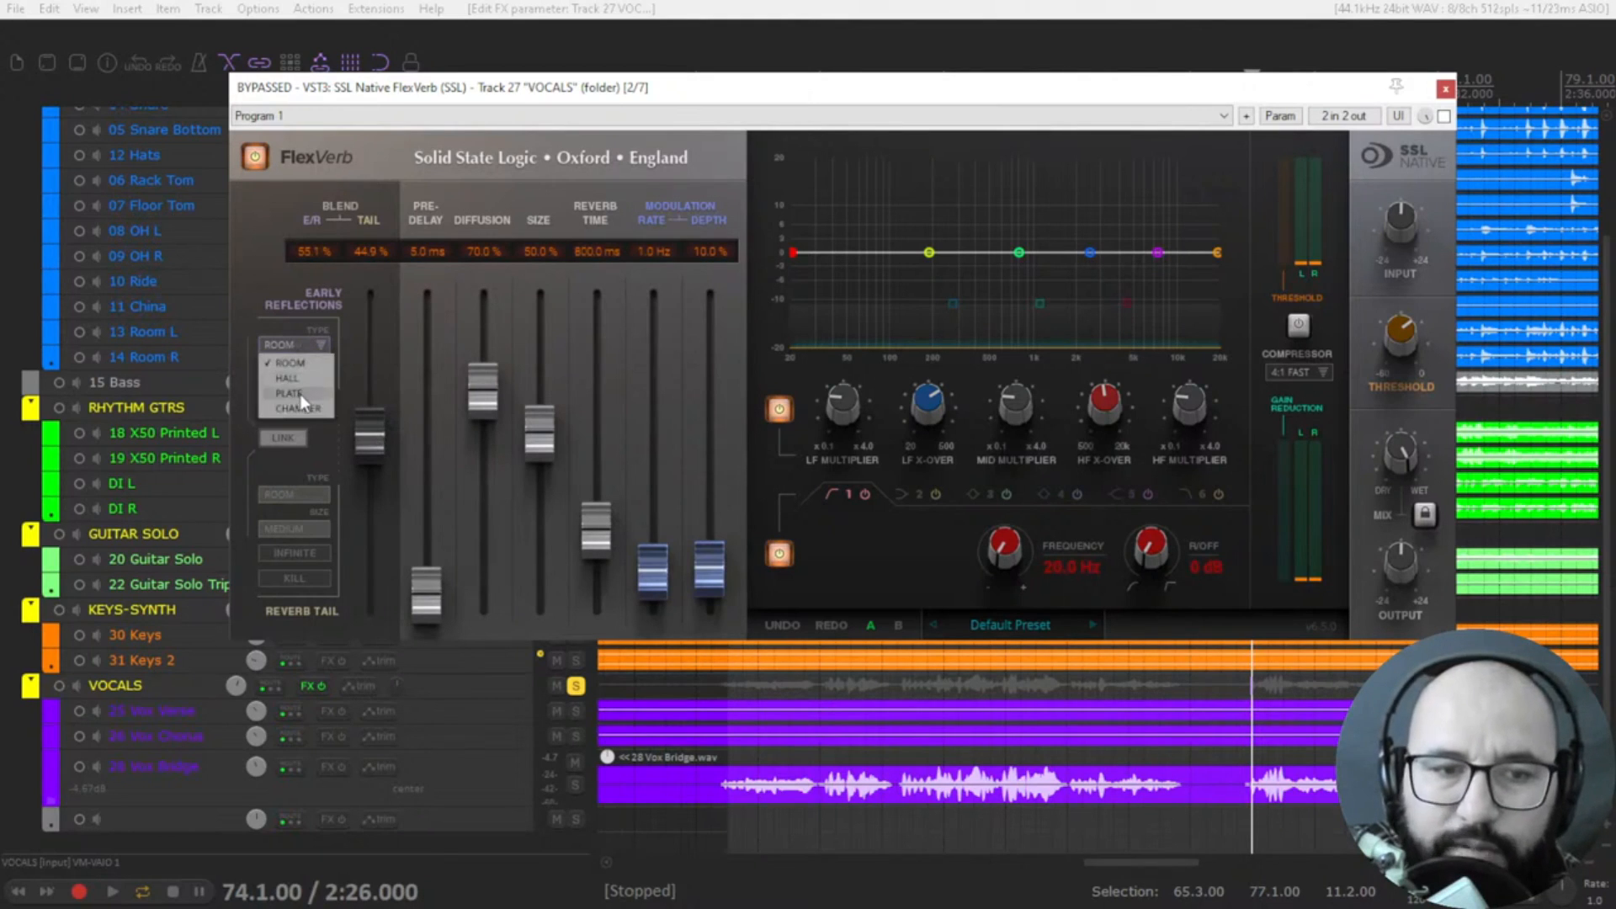
{"action": "left_click", "coordinate": [347, 350]}
{"action": "left_click", "coordinate": [296, 385]}
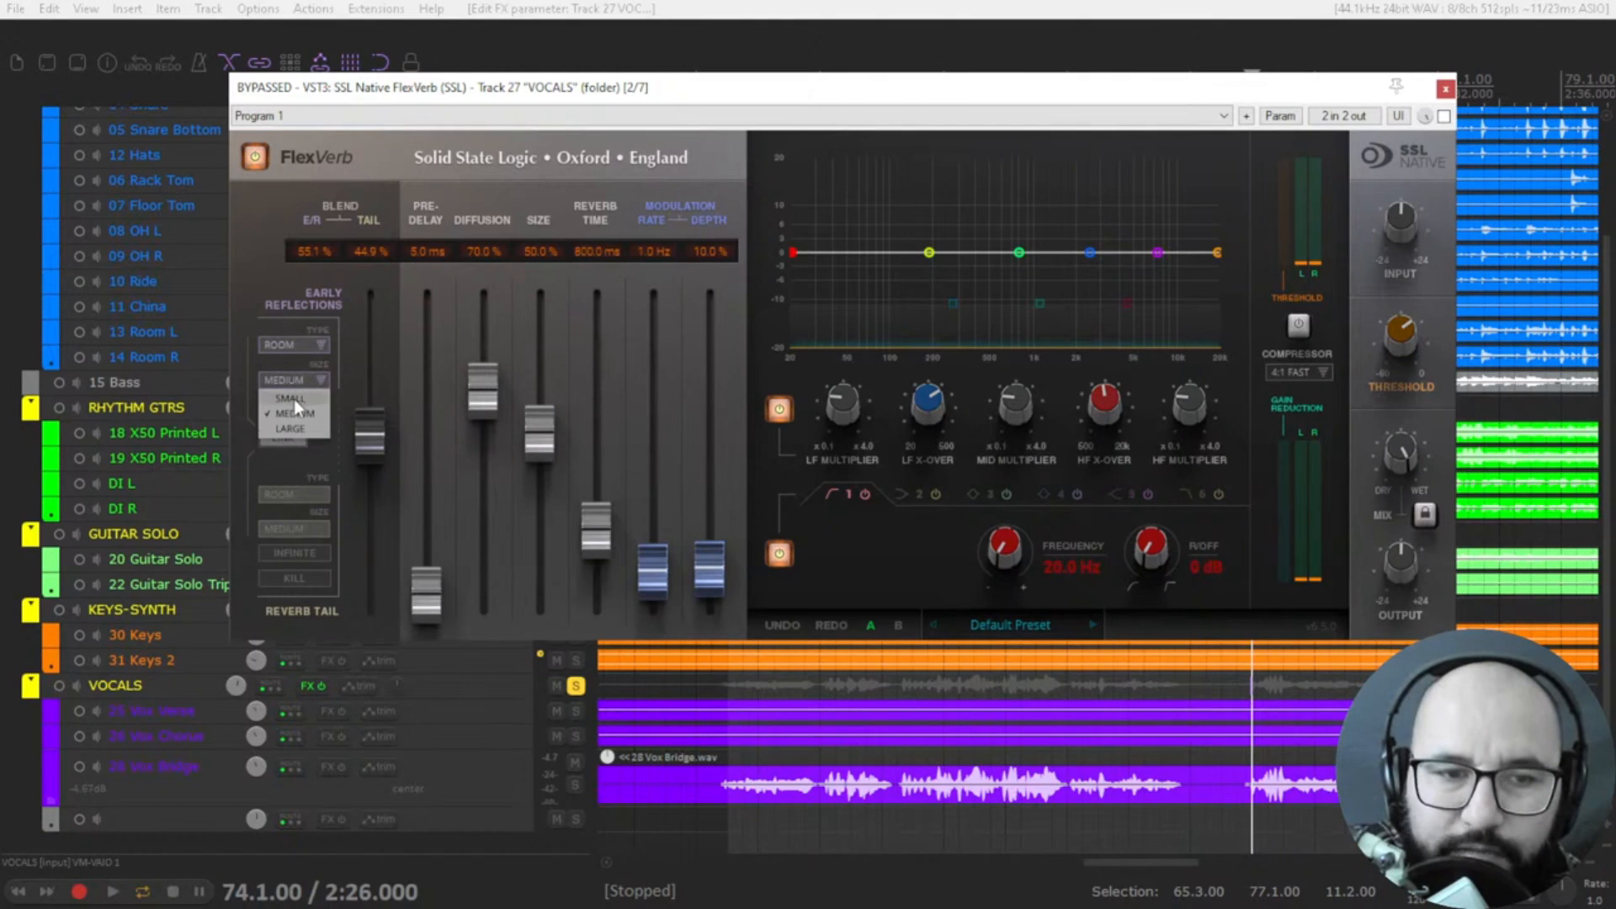
{"action": "left_click", "coordinate": [353, 371]}
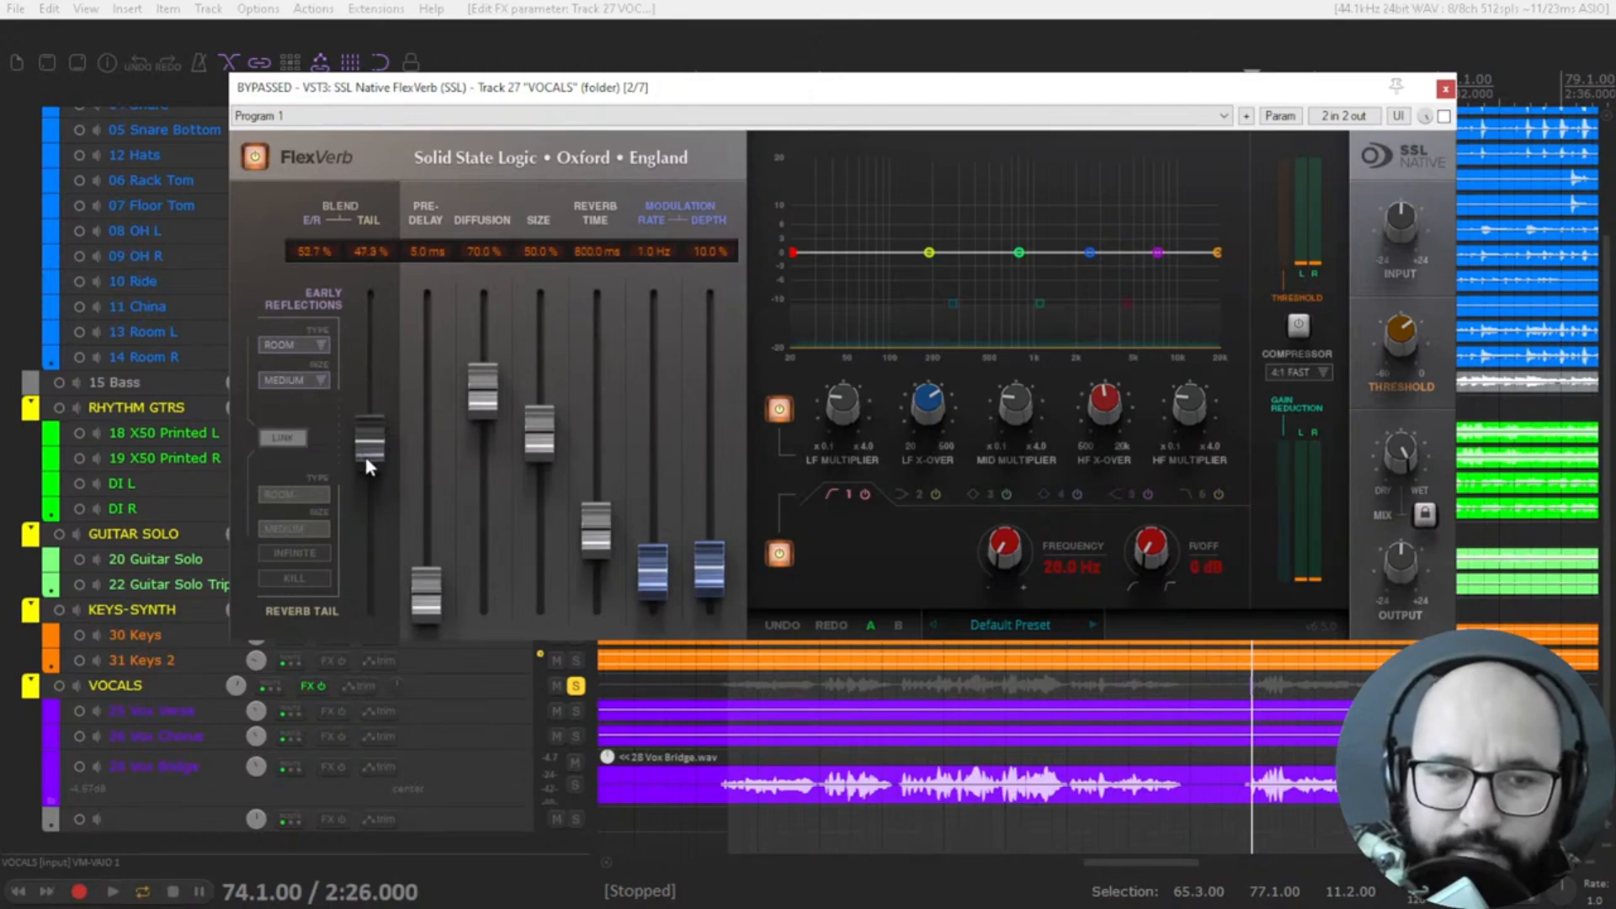
- Unlink the reverb tail from the early reflections and look through the tail's own type and size options
{"action": "left_click", "coordinate": [291, 441]}
{"action": "left_click_drag", "start_coordinate": [367, 459], "coordinate": [361, 458]}
{"action": "left_click", "coordinate": [317, 493]}
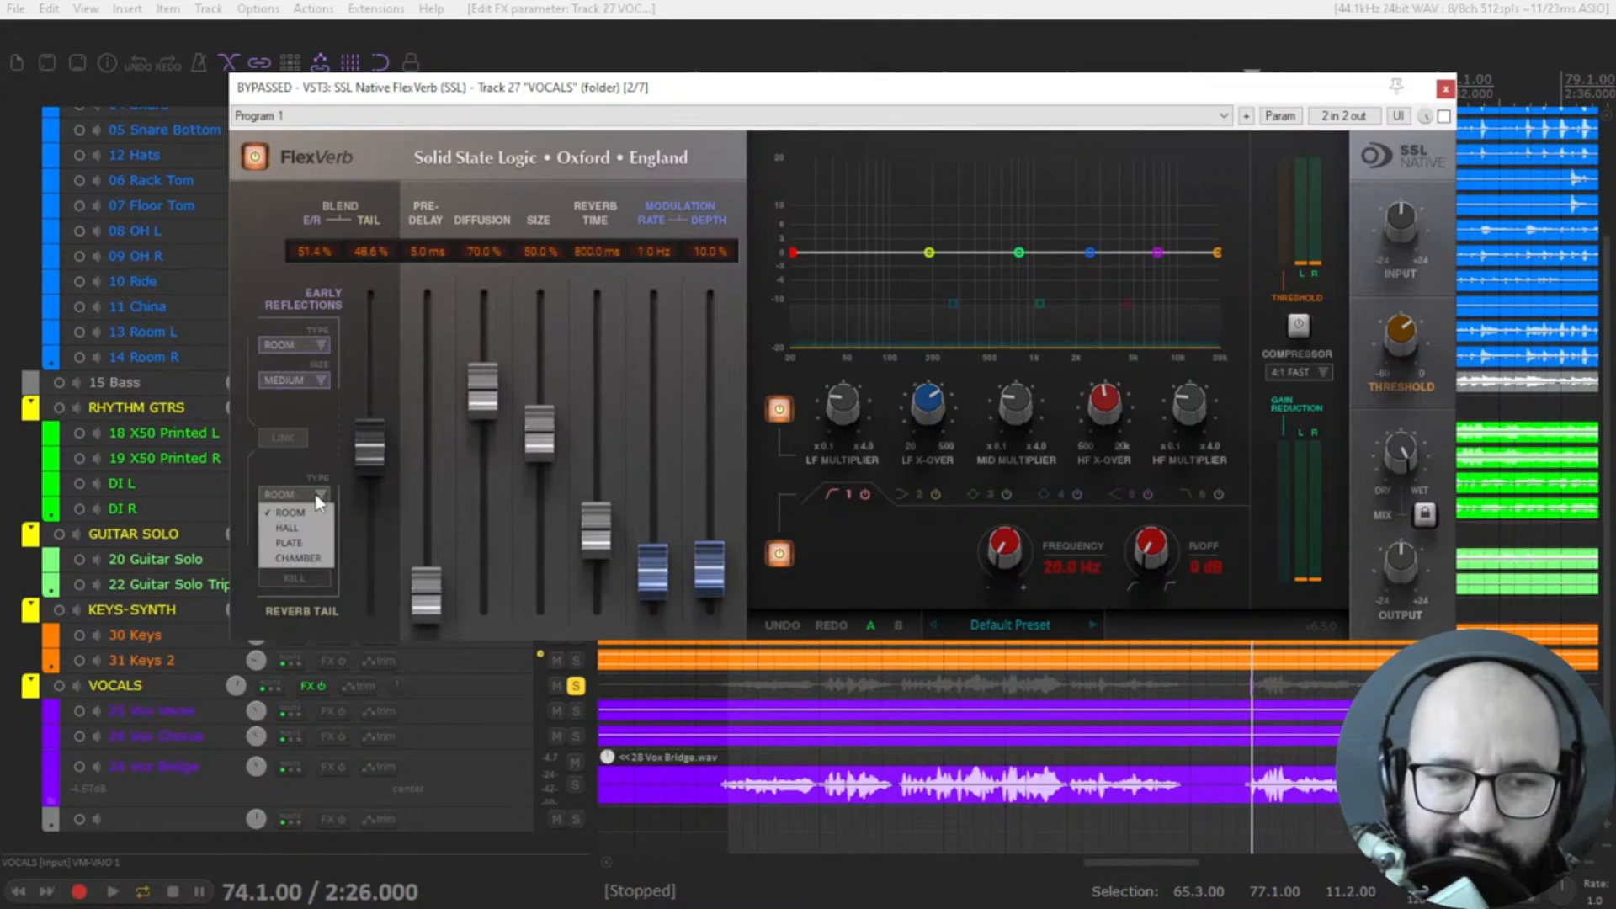
{"action": "left_click", "coordinate": [326, 504]}
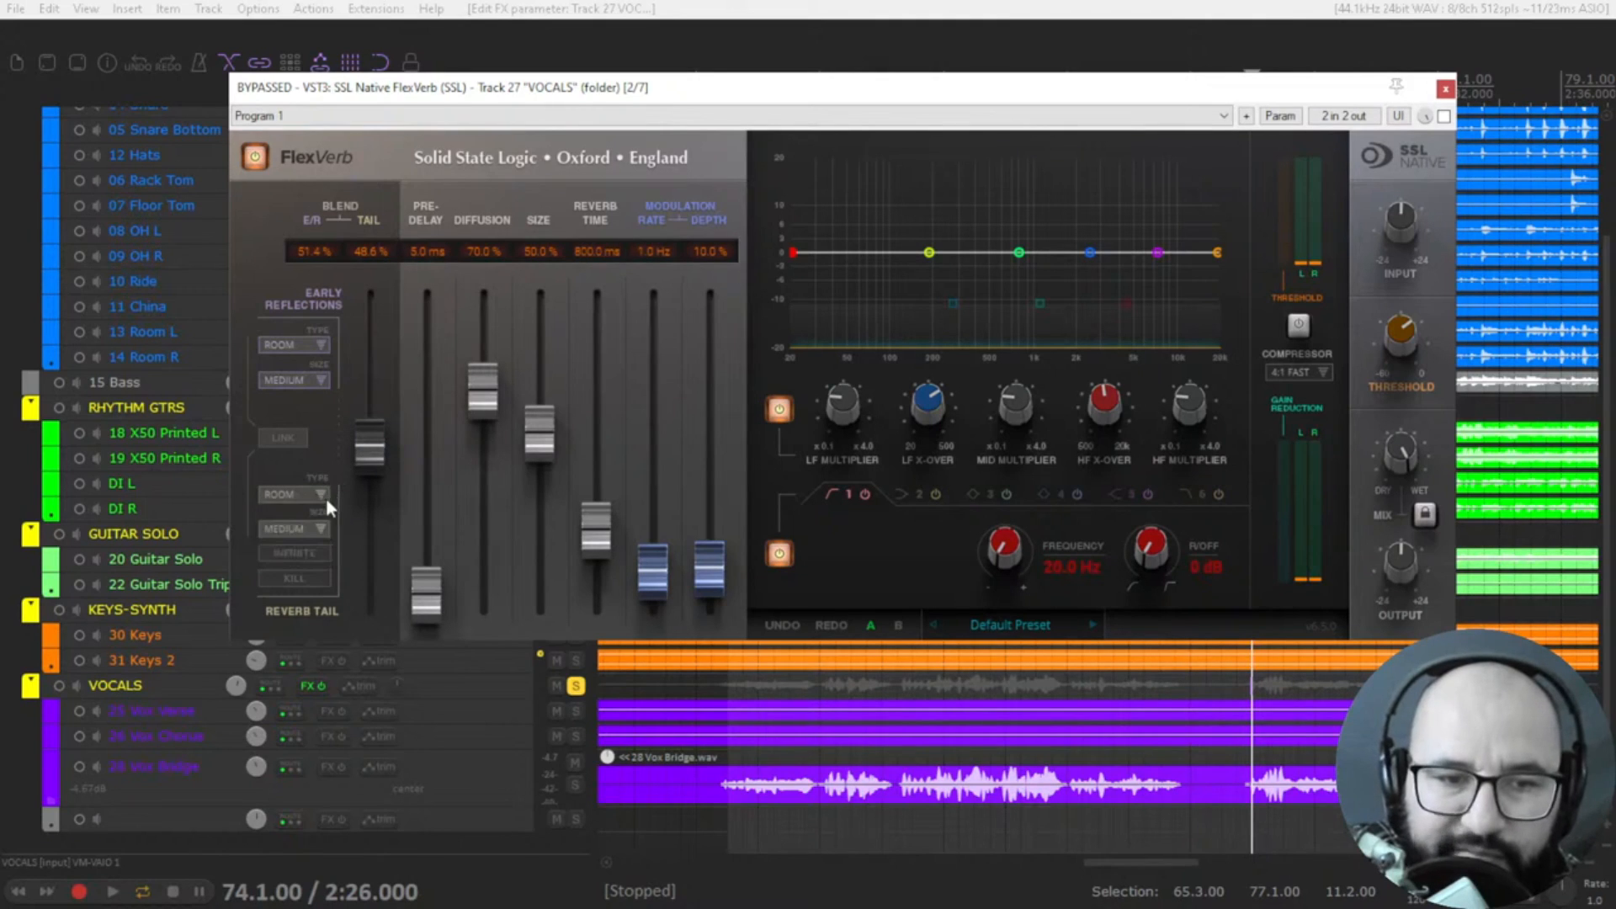
{"action": "left_click", "coordinate": [307, 530]}
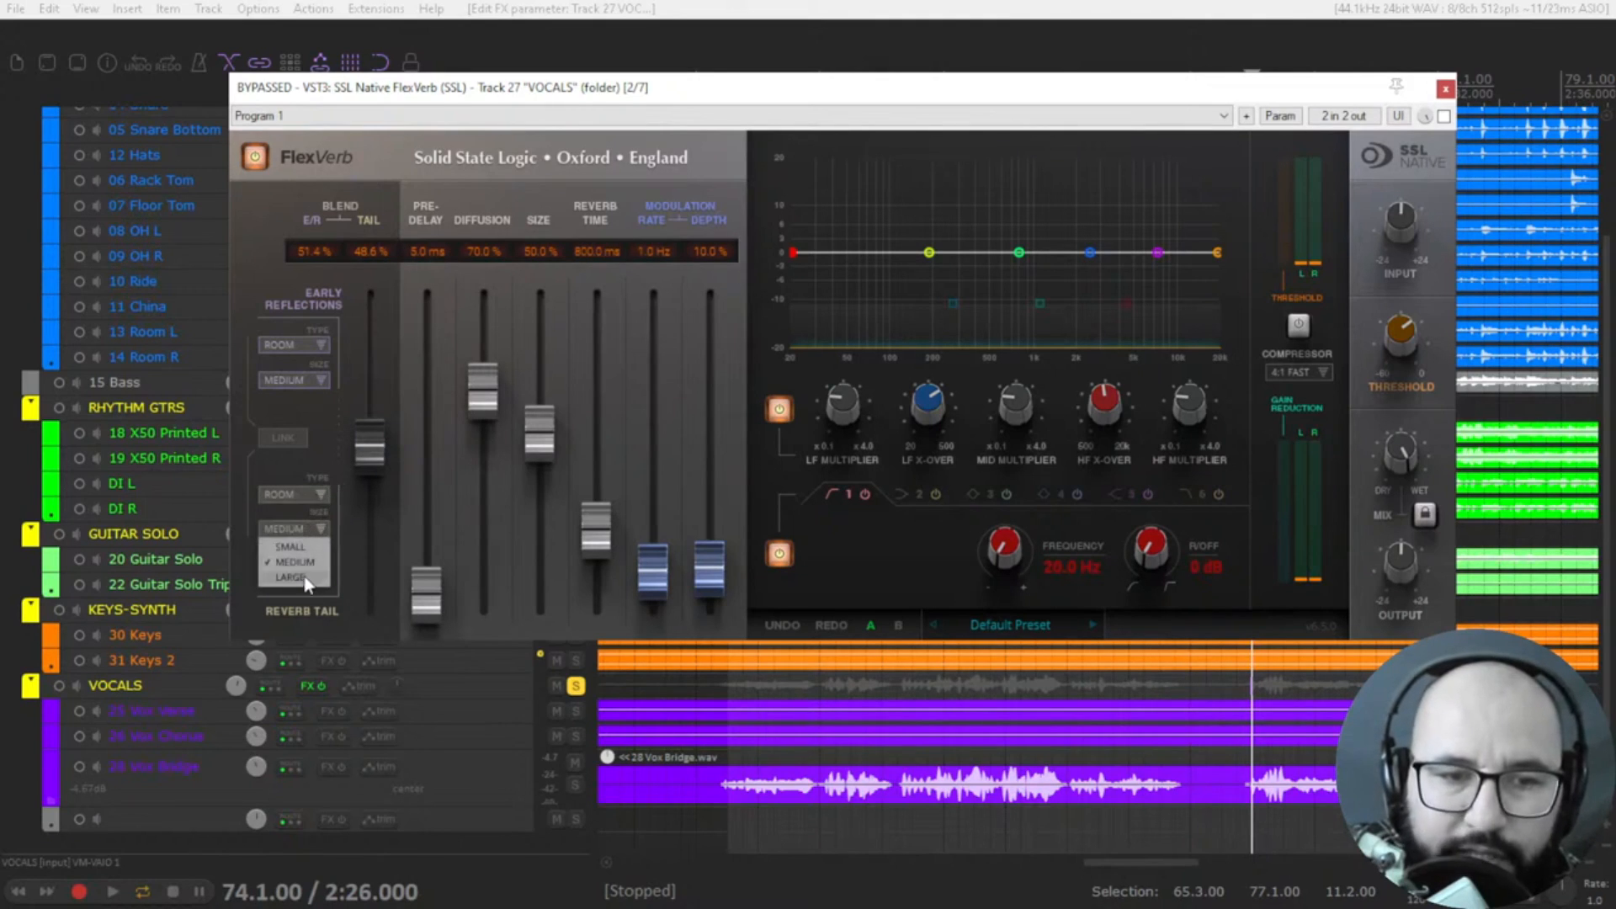
{"action": "left_click", "coordinate": [332, 463]}
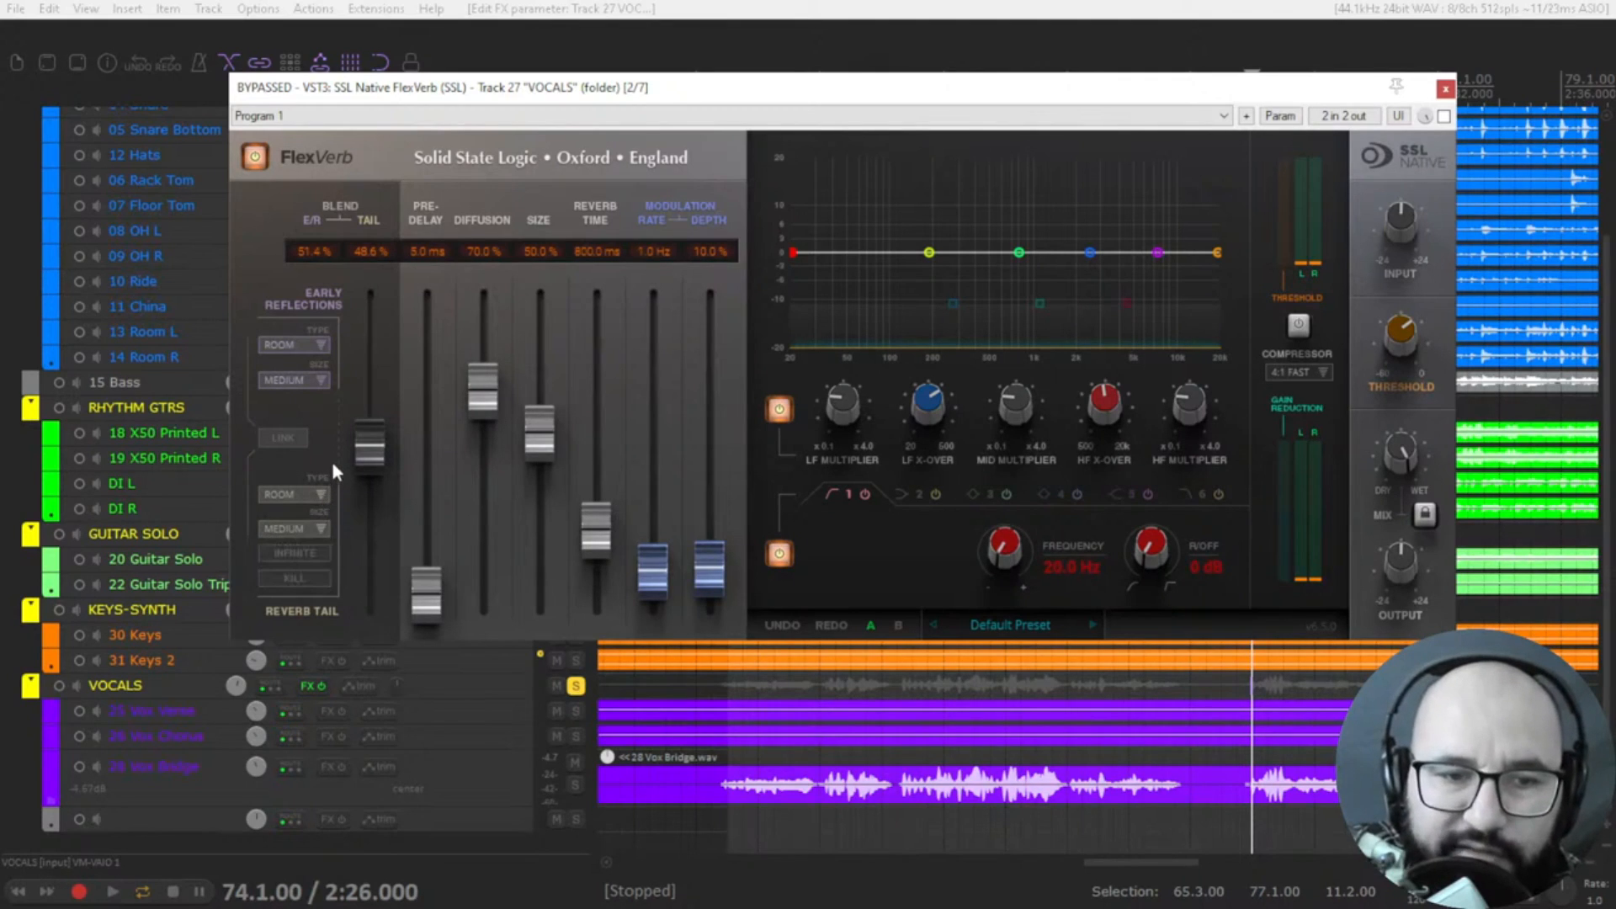
- Relink and unlink the reverb tail once more, then set the blend to 50% early reflections and 50% tail
{"action": "left_click", "coordinate": [299, 443]}
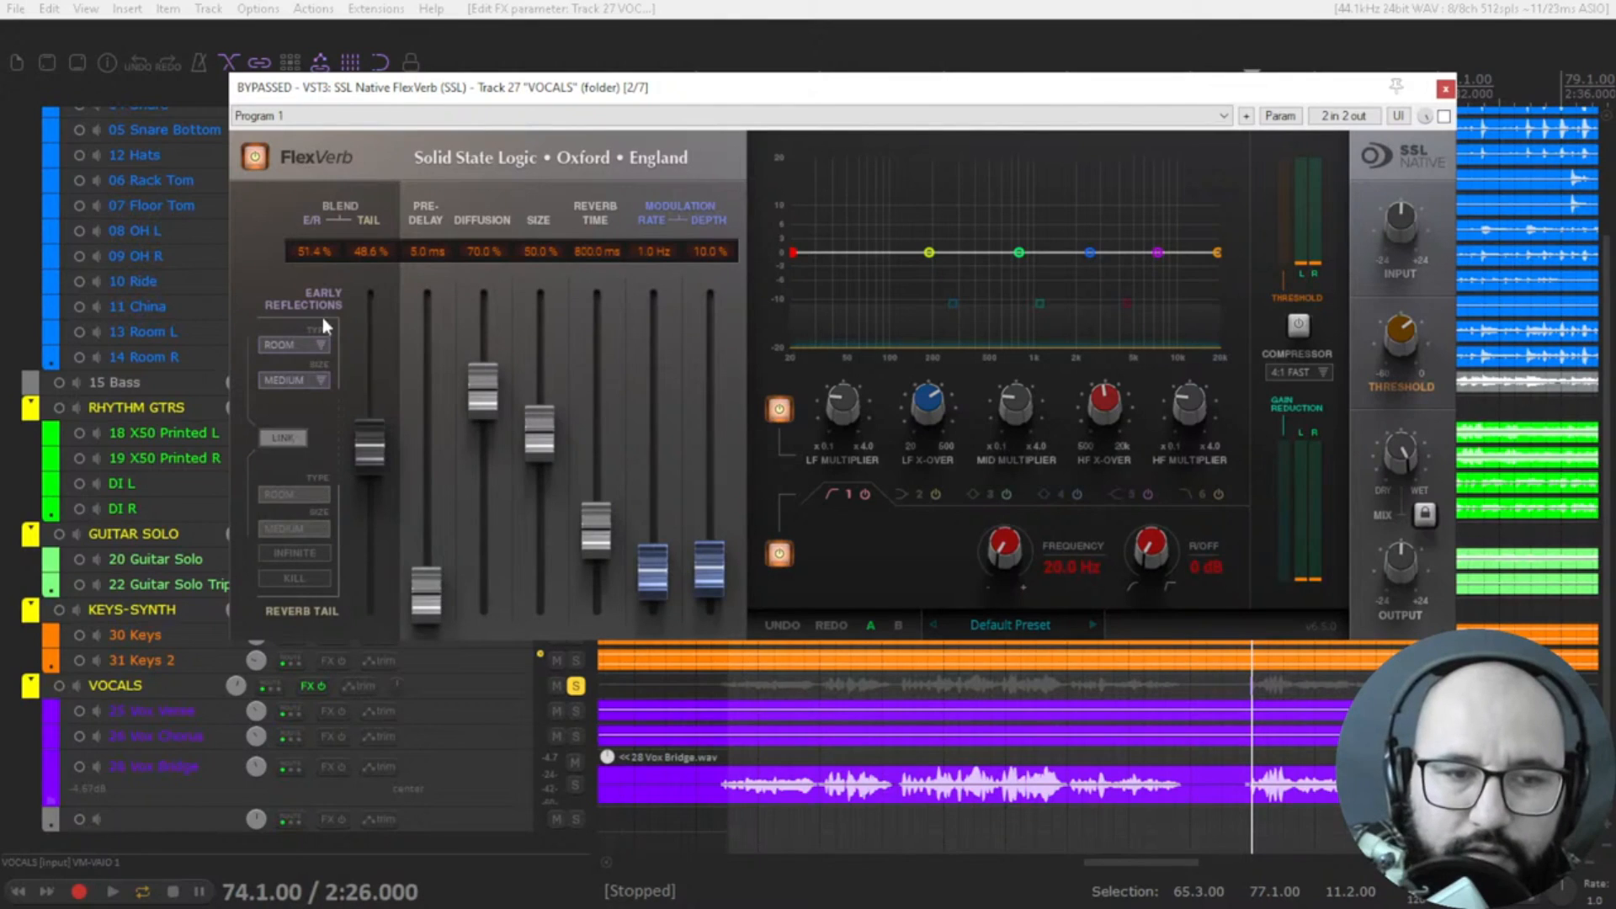
{"action": "left_click", "coordinate": [286, 439]}
{"action": "mouse_move", "coordinate": [358, 444]}
{"action": "left_mouse_down"}
{"action": "mouse_move", "coordinate": [376, 490]}
{"action": "mouse_move", "coordinate": [376, 604]}
{"action": "mouse_move", "coordinate": [374, 457]}
{"action": "left_mouse_up"}
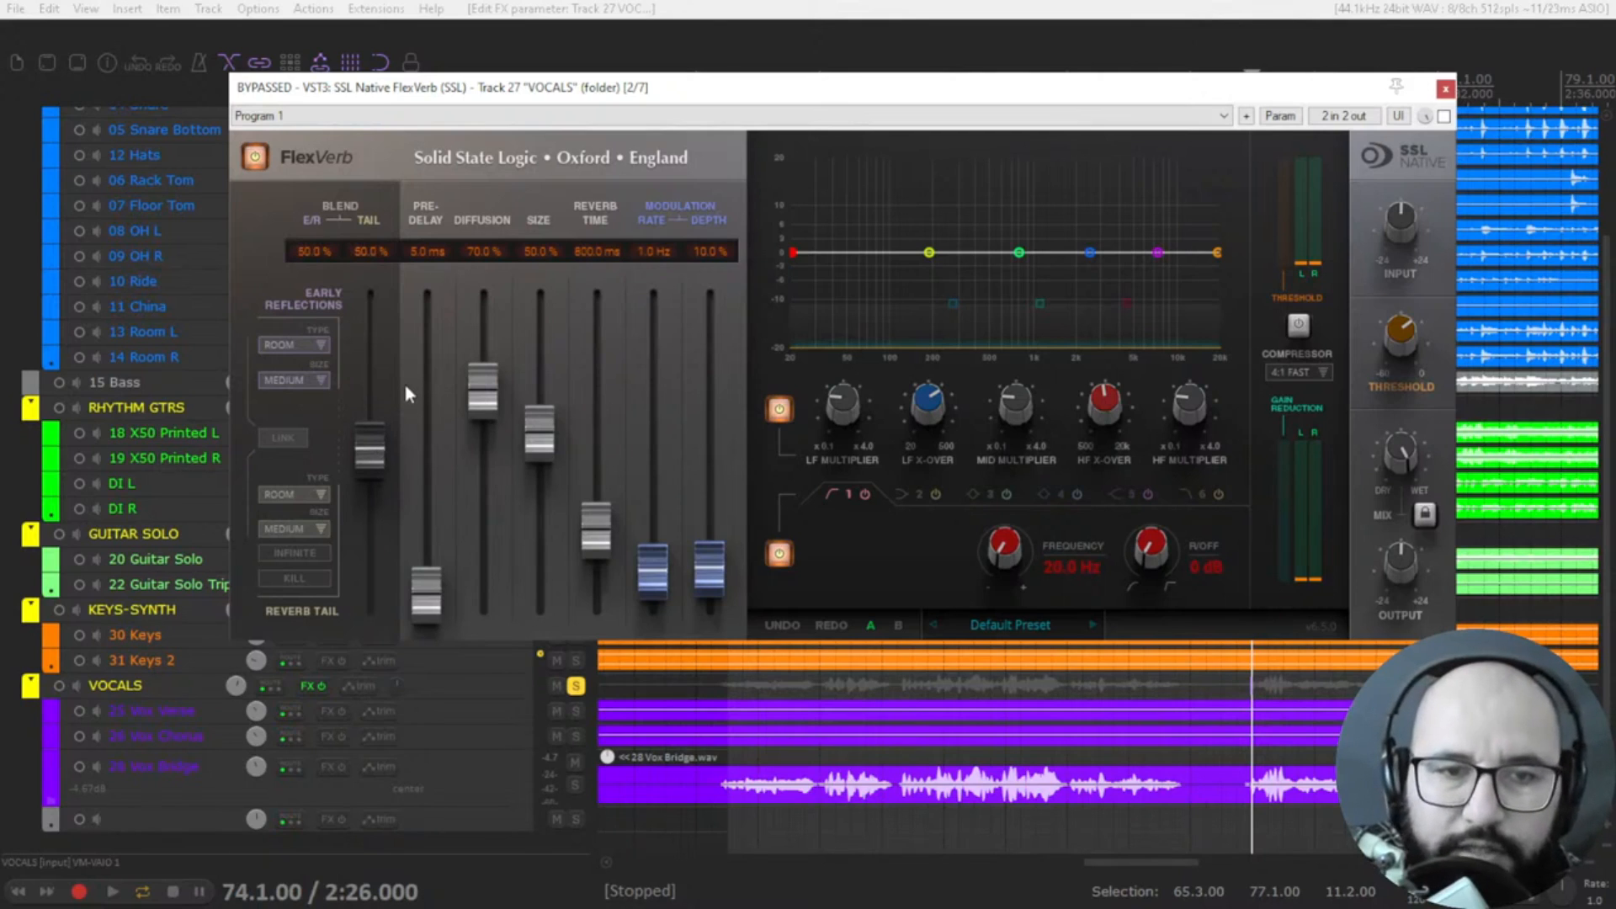
- Lower the reverb's pre-delay to about 0.9 ms and its size to about 43.7%
{"action": "mouse_move", "coordinate": [439, 606]}
{"action": "left_mouse_down"}
{"action": "mouse_move", "coordinate": [448, 503]}
{"action": "mouse_move", "coordinate": [444, 594]}
{"action": "left_mouse_up"}
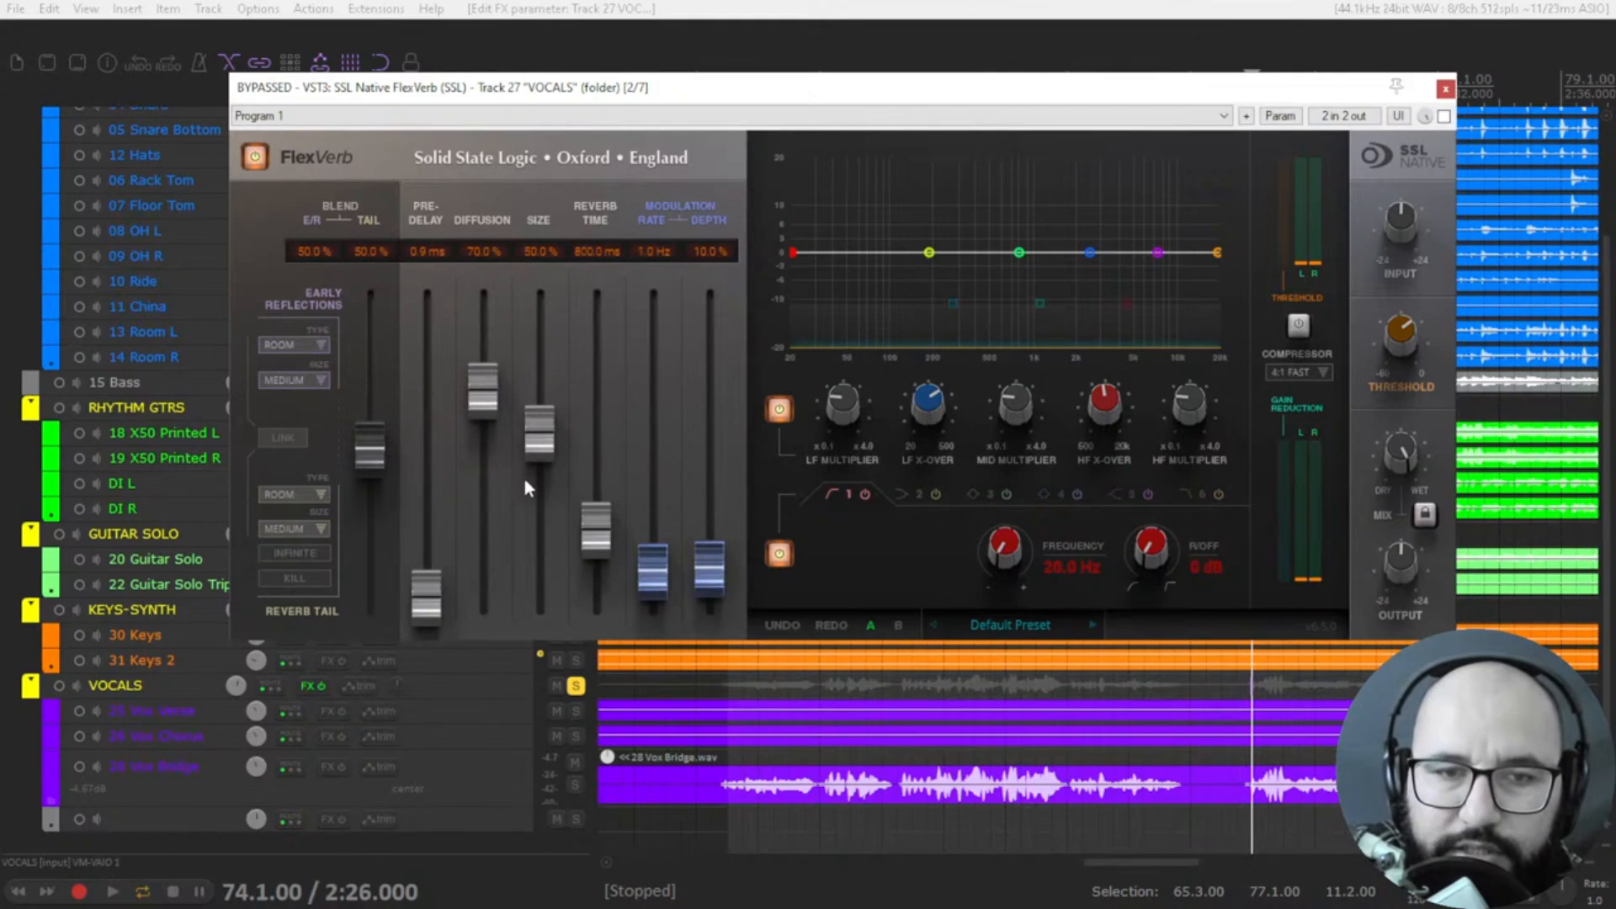
{"action": "left_click_drag", "start_coordinate": [539, 445], "coordinate": [549, 353]}
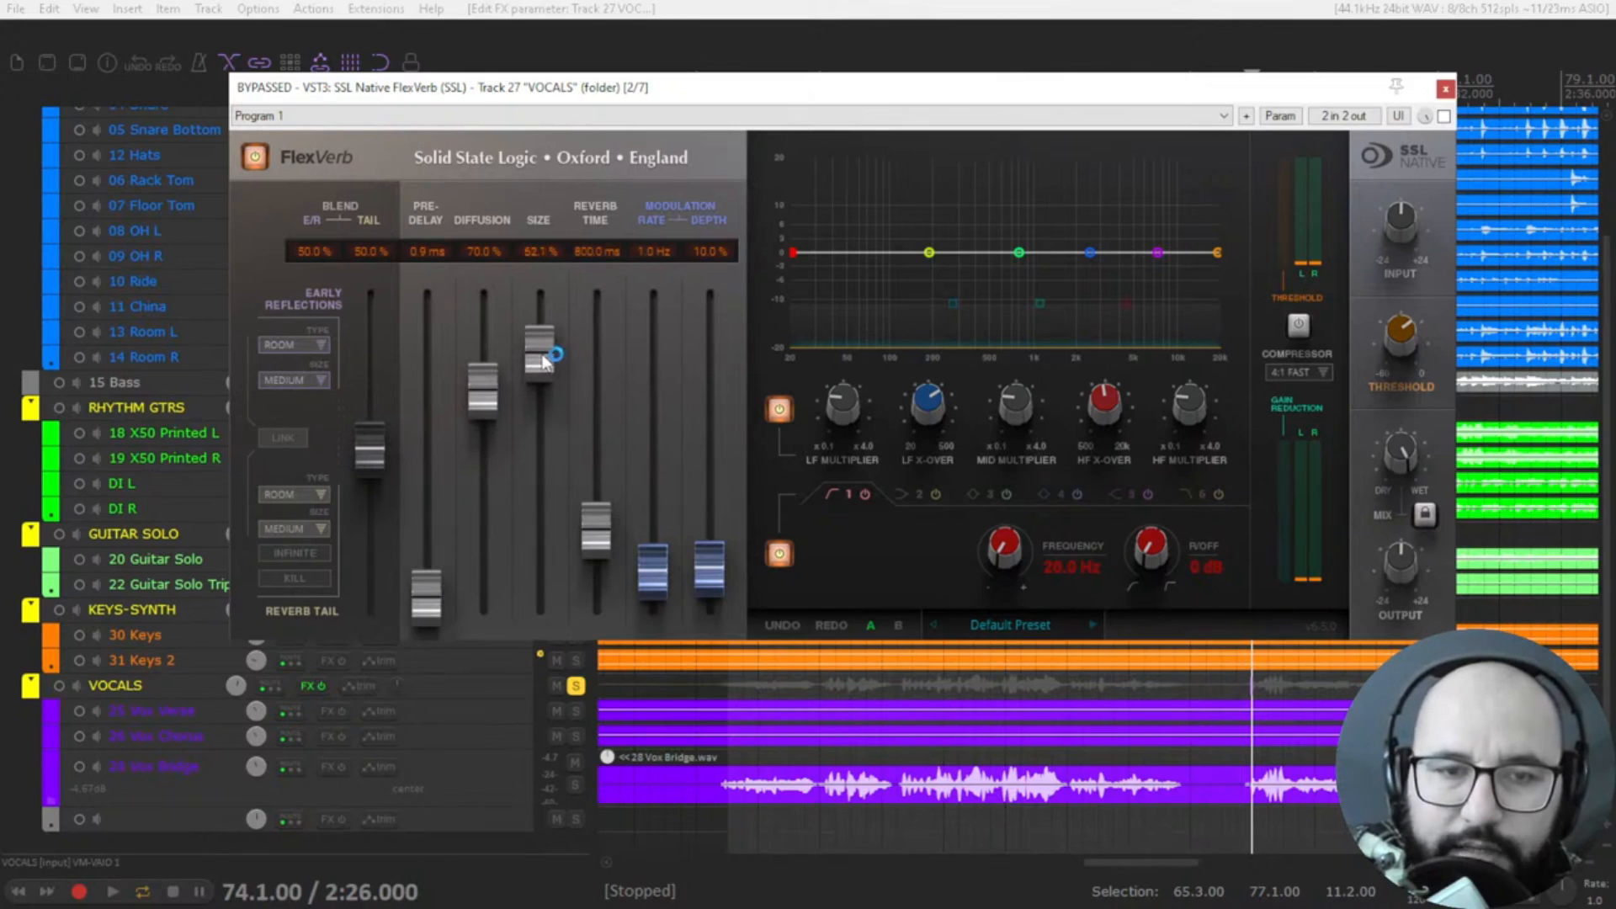
{"action": "left_click", "coordinate": [318, 384]}
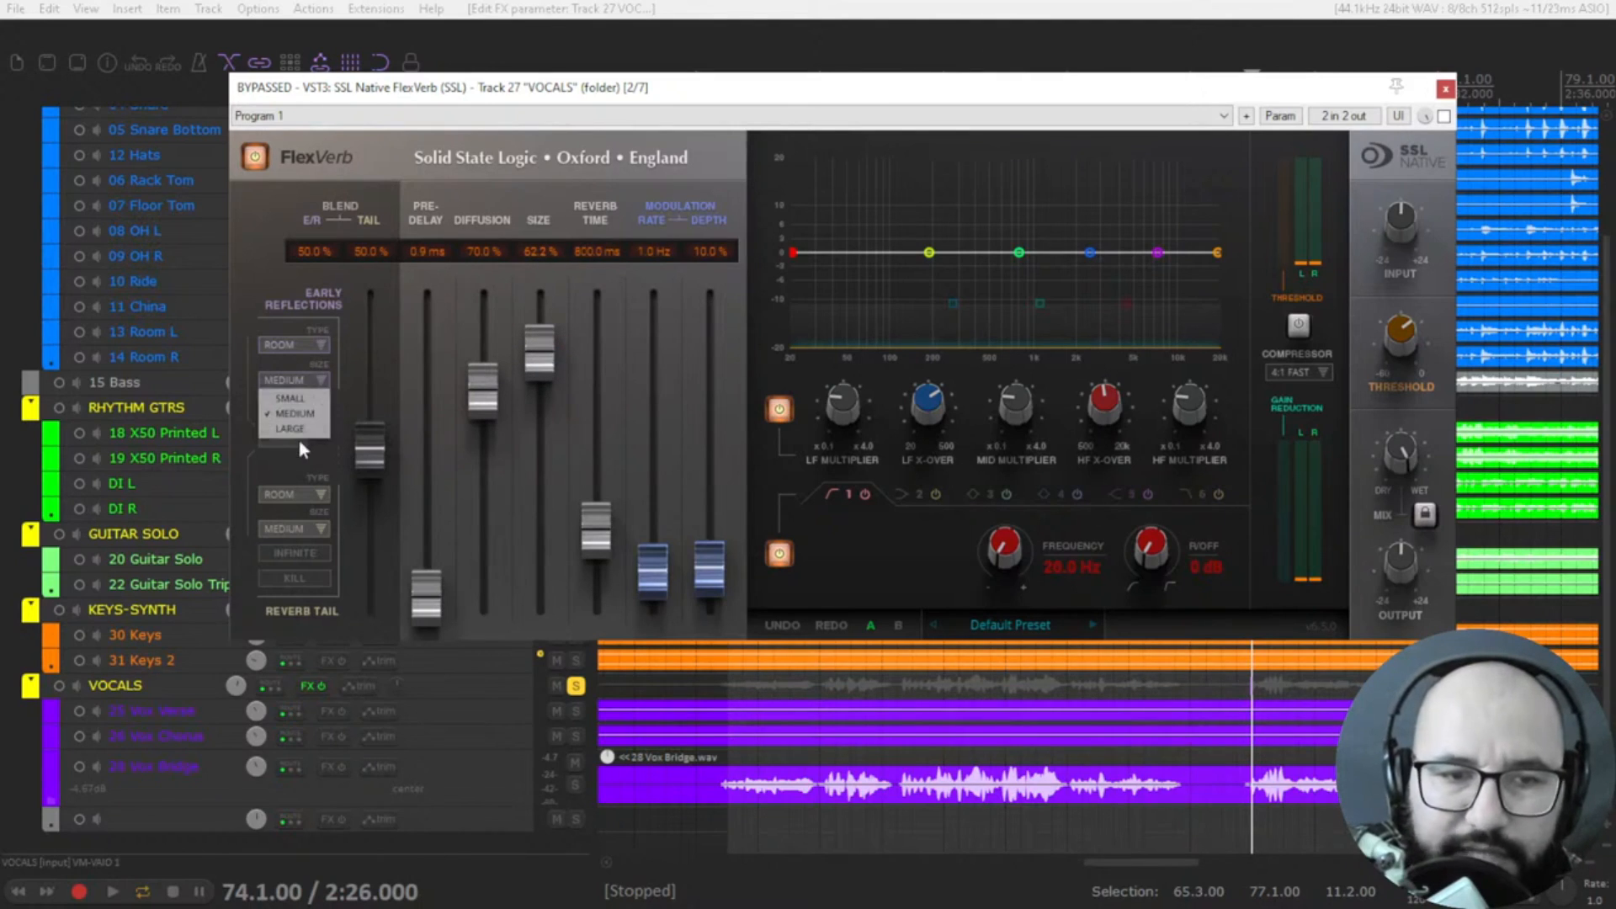
{"action": "left_click_drag", "start_coordinate": [542, 367], "coordinate": [542, 485]}
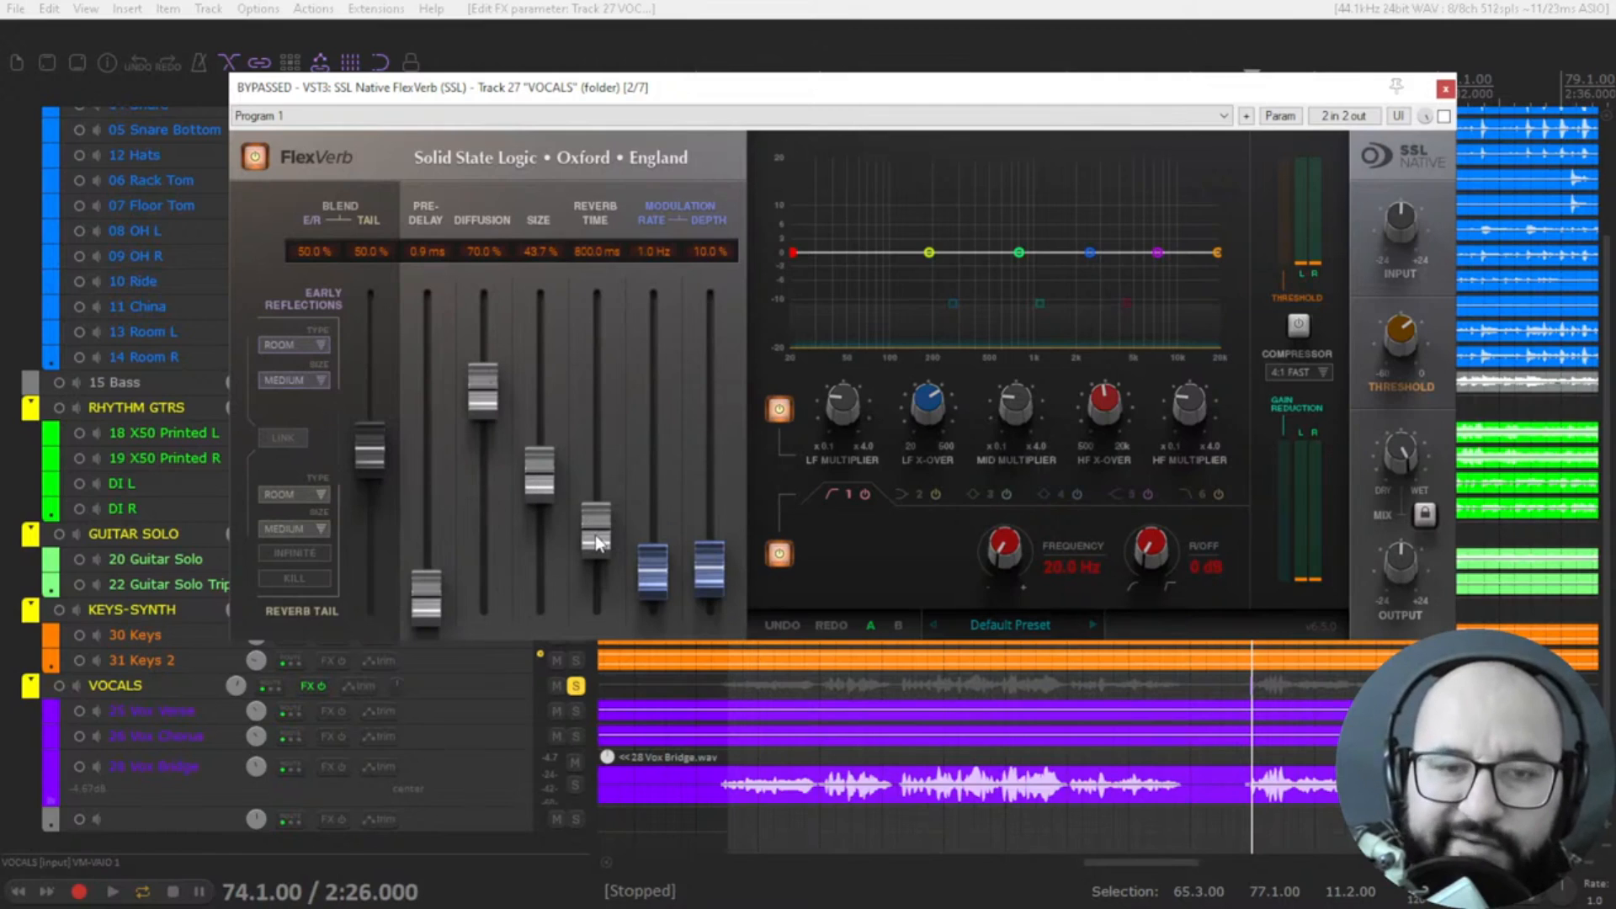
- Raise the reverb time in stages up to 1.8 s, then settle it at about 1.5 s
{"action": "left_click_drag", "start_coordinate": [596, 544], "coordinate": [600, 510]}
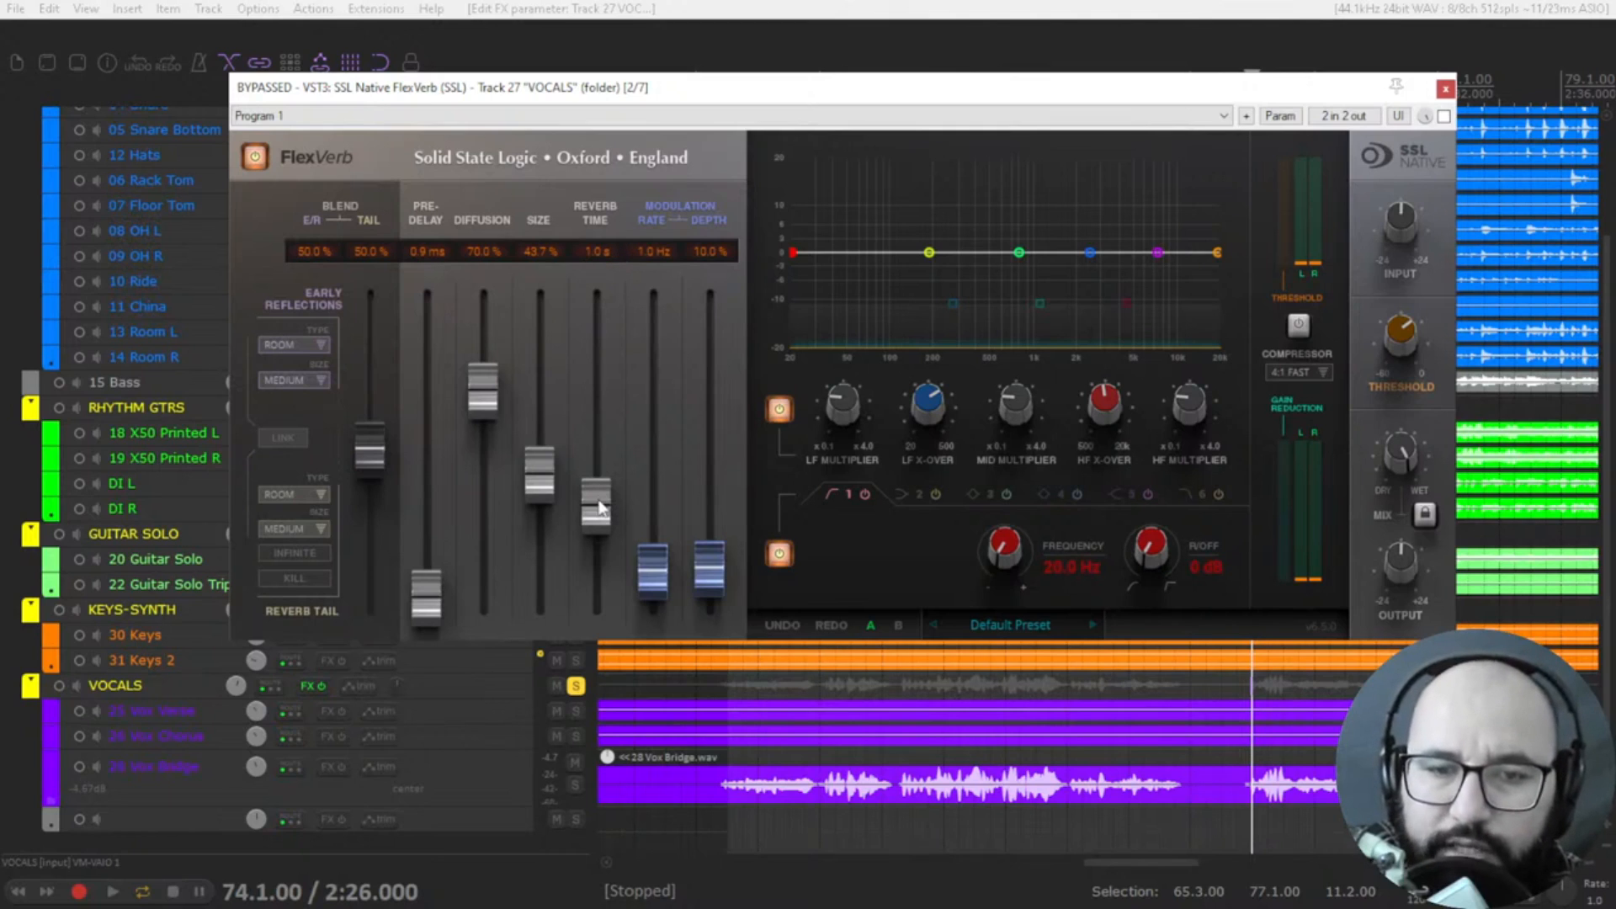
{"action": "left_click_drag", "start_coordinate": [600, 505], "coordinate": [595, 445]}
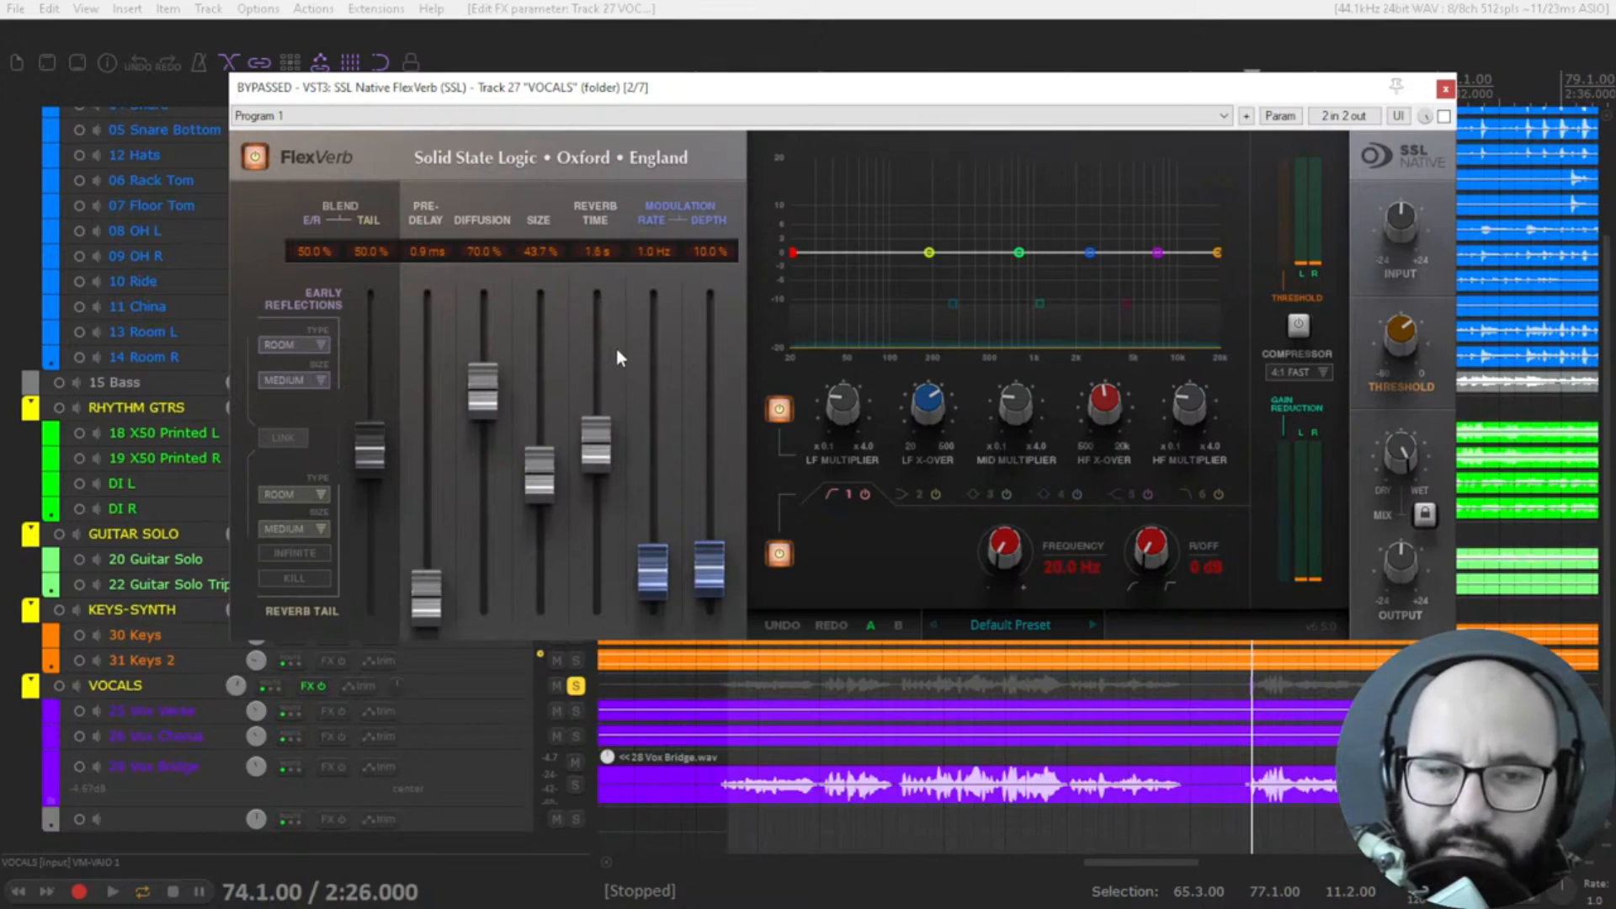
{"action": "left_click_drag", "start_coordinate": [595, 437], "coordinate": [595, 429]}
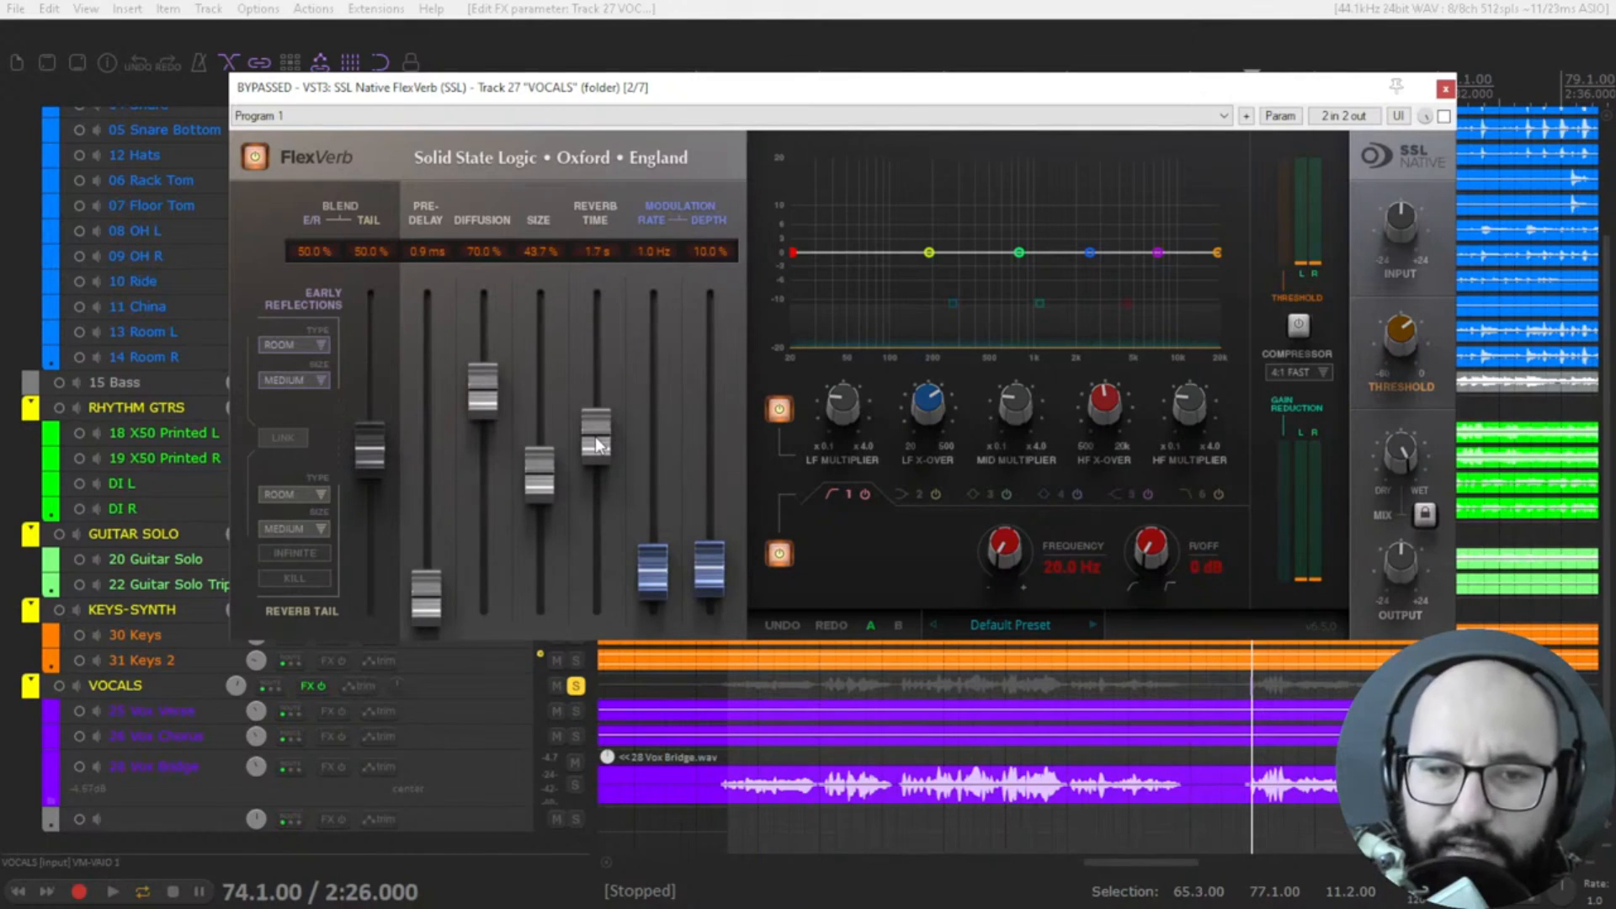
{"action": "mouse_move", "coordinate": [599, 445]}
{"action": "left_mouse_down"}
{"action": "mouse_move", "coordinate": [601, 419]}
{"action": "mouse_move", "coordinate": [600, 432]}
{"action": "left_mouse_up"}
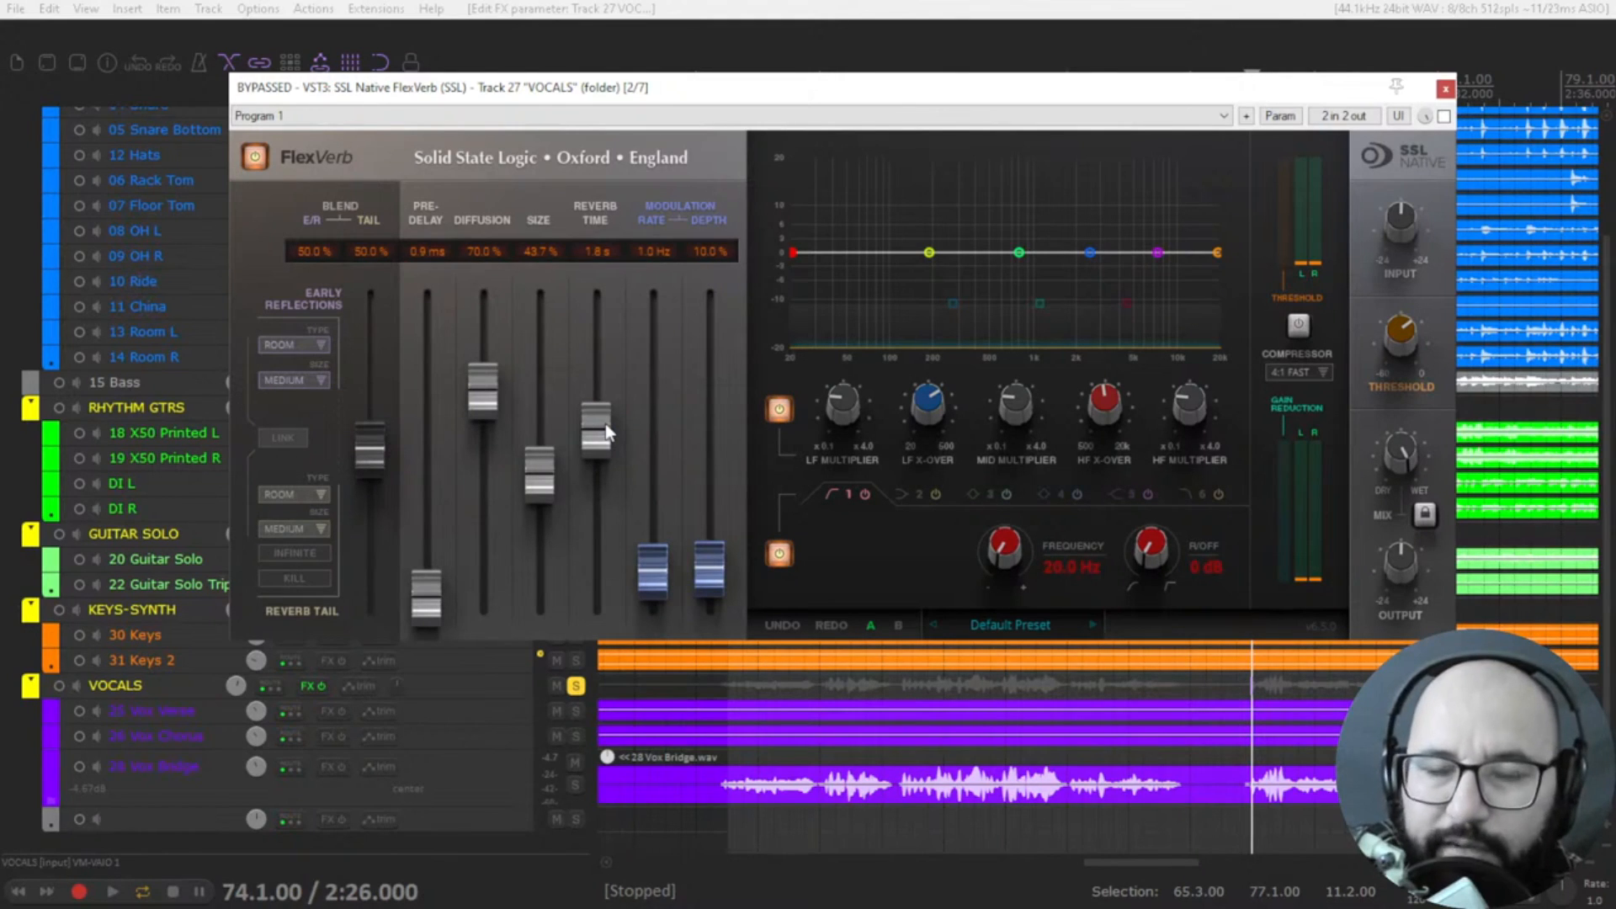
{"action": "left_click_drag", "start_coordinate": [605, 423], "coordinate": [600, 455]}
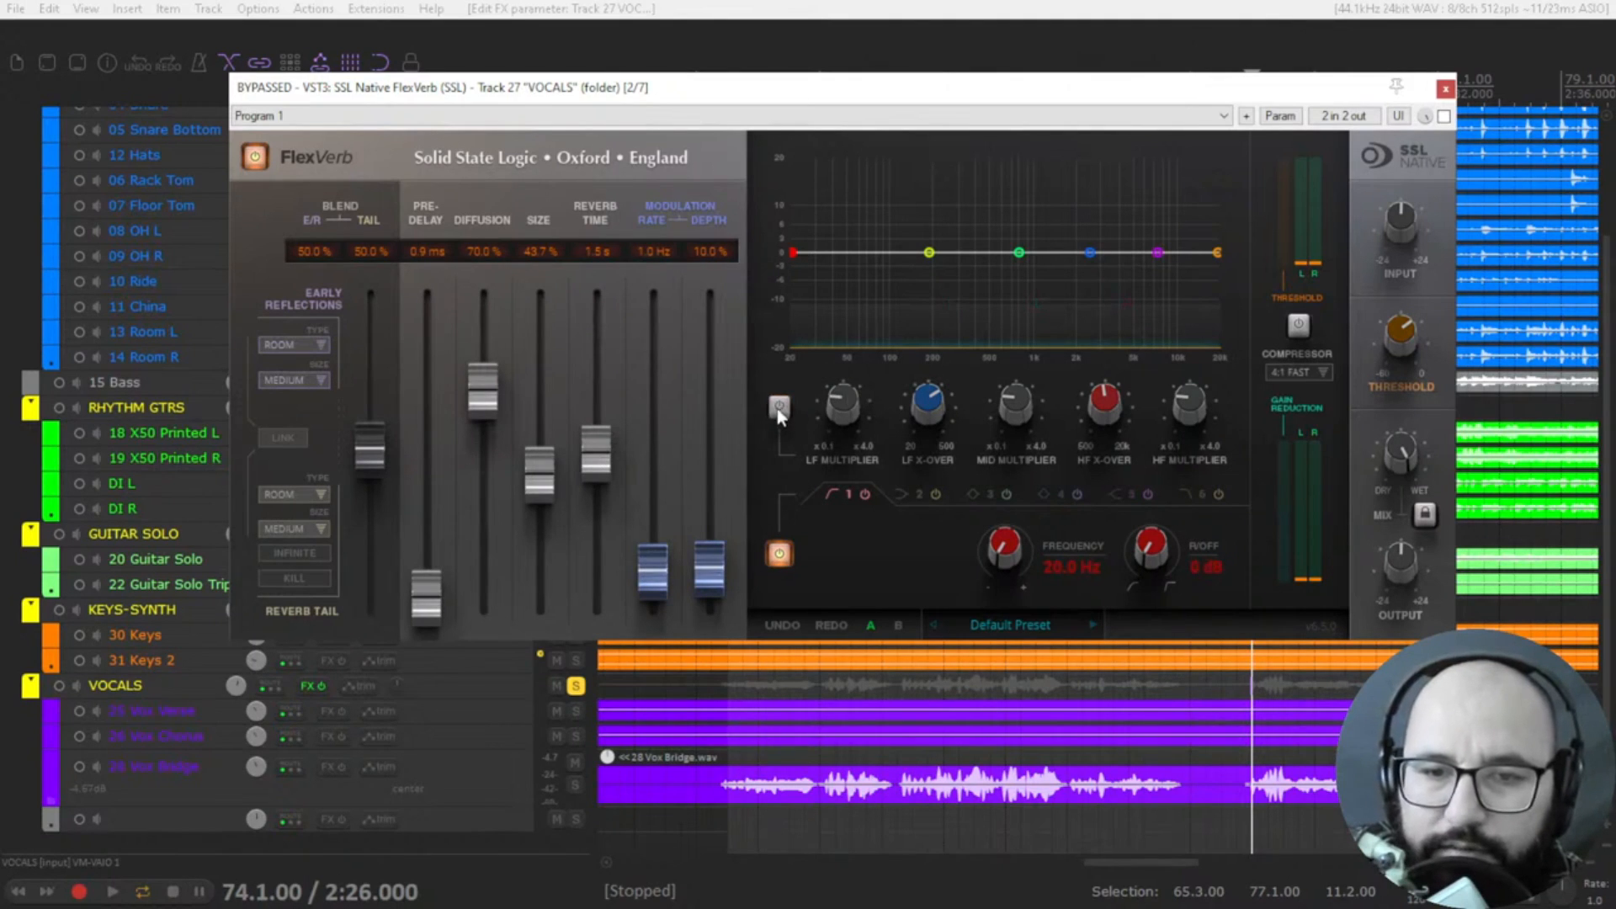
- Adjust the LF crossover slightly, reduce the LF decay multiplier to 0.8, and lower the HF multiplier a little
{"action": "mouse_move", "coordinate": [932, 405]}
{"action": "left_click_drag", "start_coordinate": [931, 398], "coordinate": [1033, 351]}
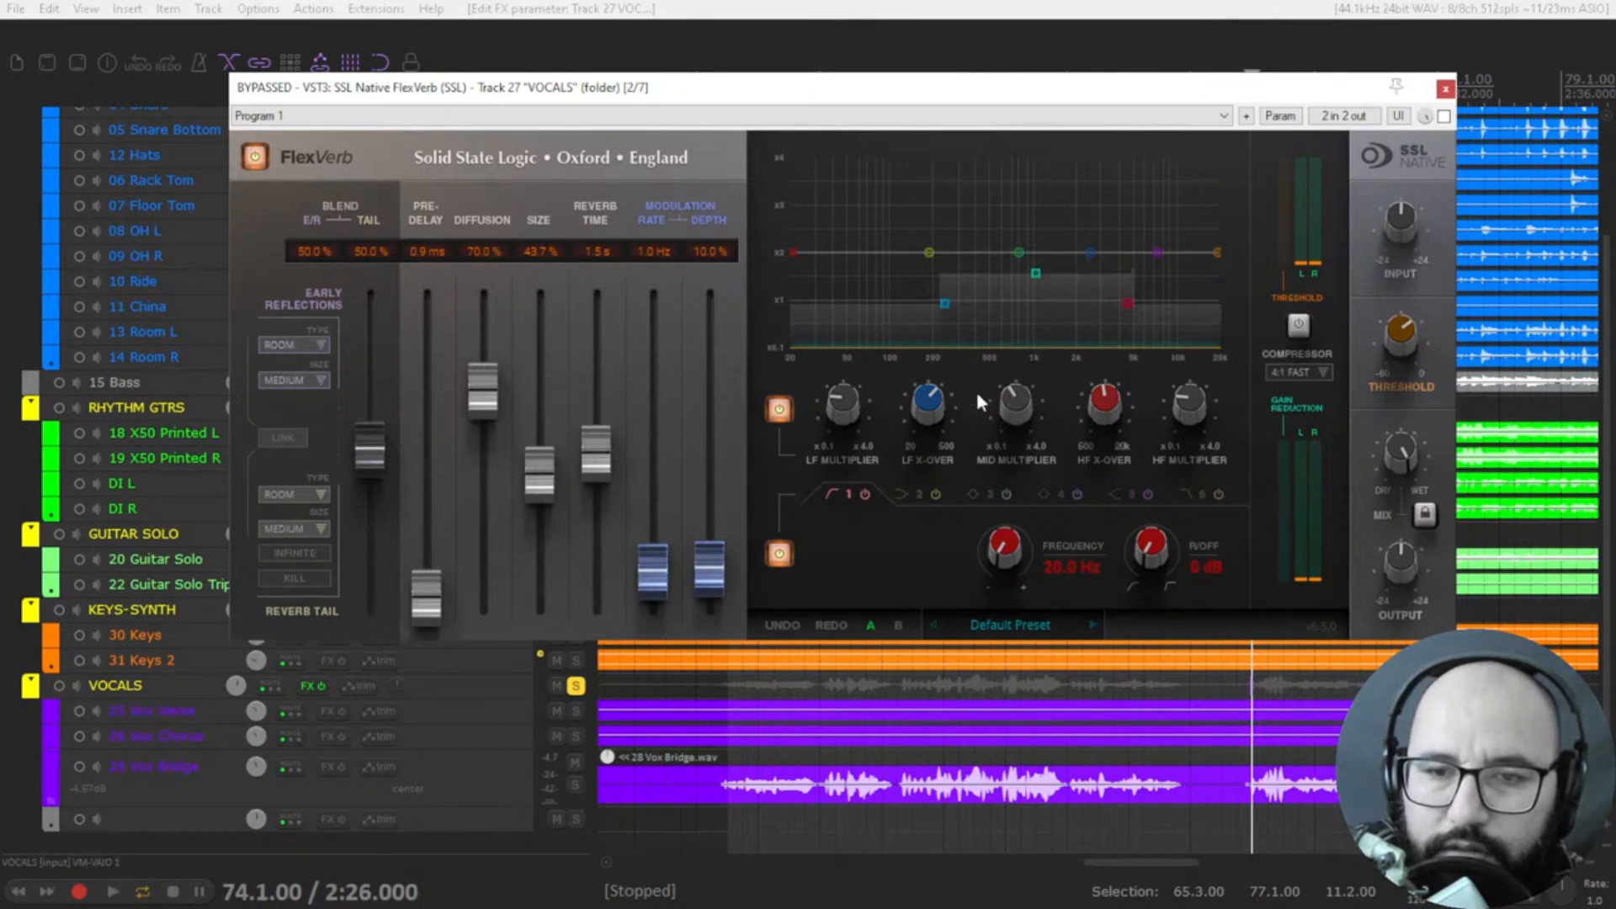
{"action": "mouse_move", "coordinate": [1098, 410]}
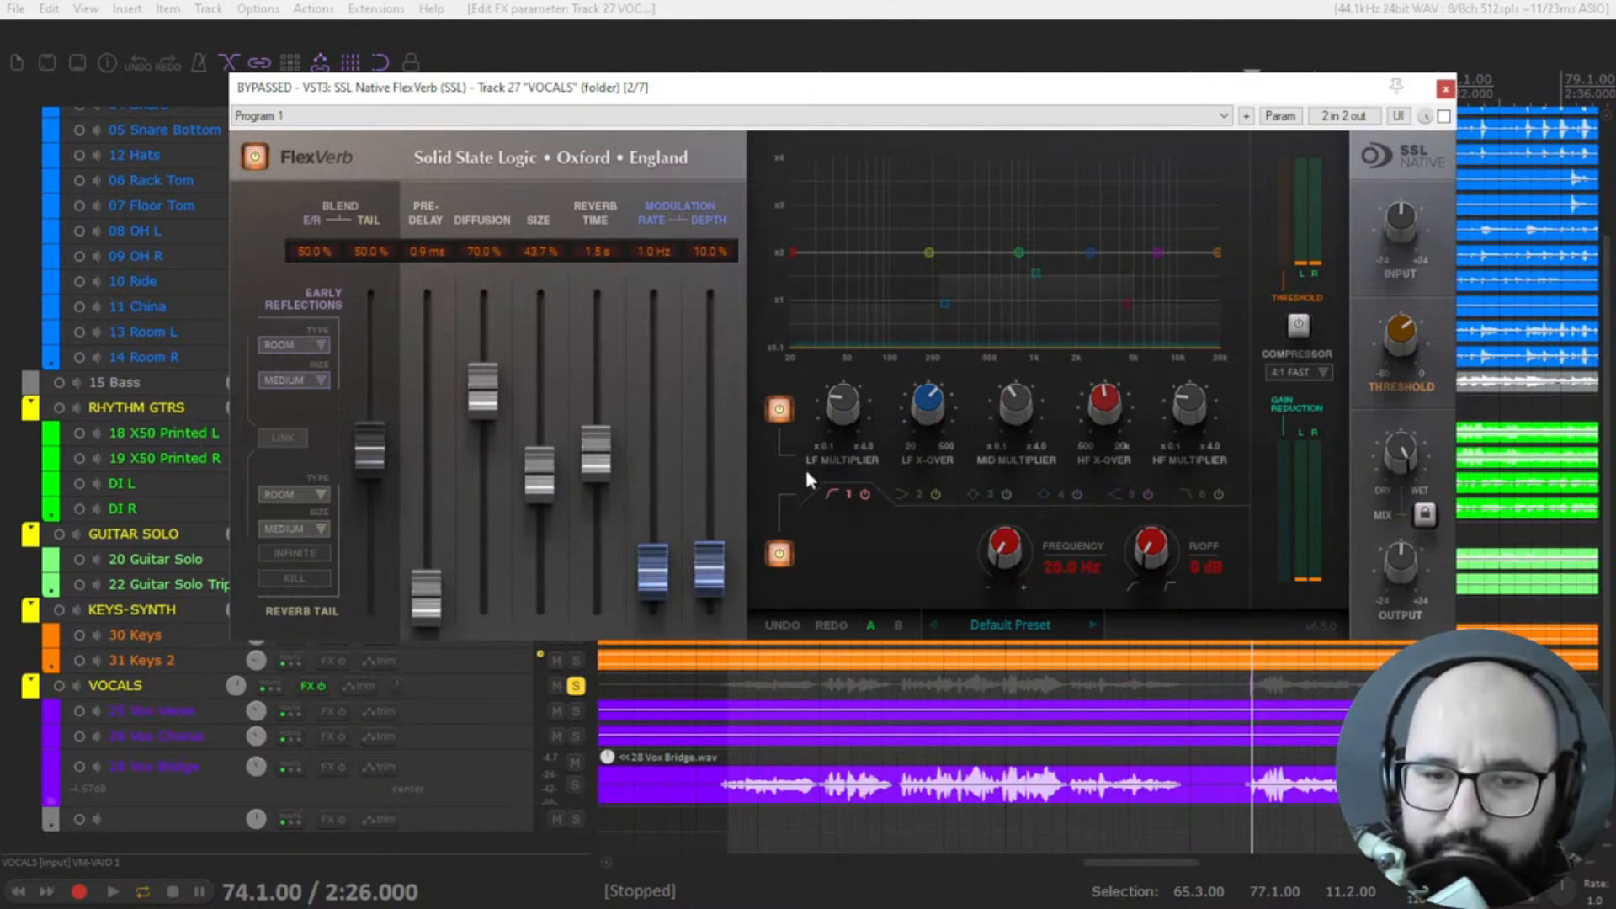
{"action": "mouse_move", "coordinate": [843, 404]}
{"action": "left_mouse_down"}
{"action": "mouse_move", "coordinate": [851, 365]}
{"action": "mouse_move", "coordinate": [847, 471]}
{"action": "mouse_move", "coordinate": [847, 427]}
{"action": "left_mouse_up"}
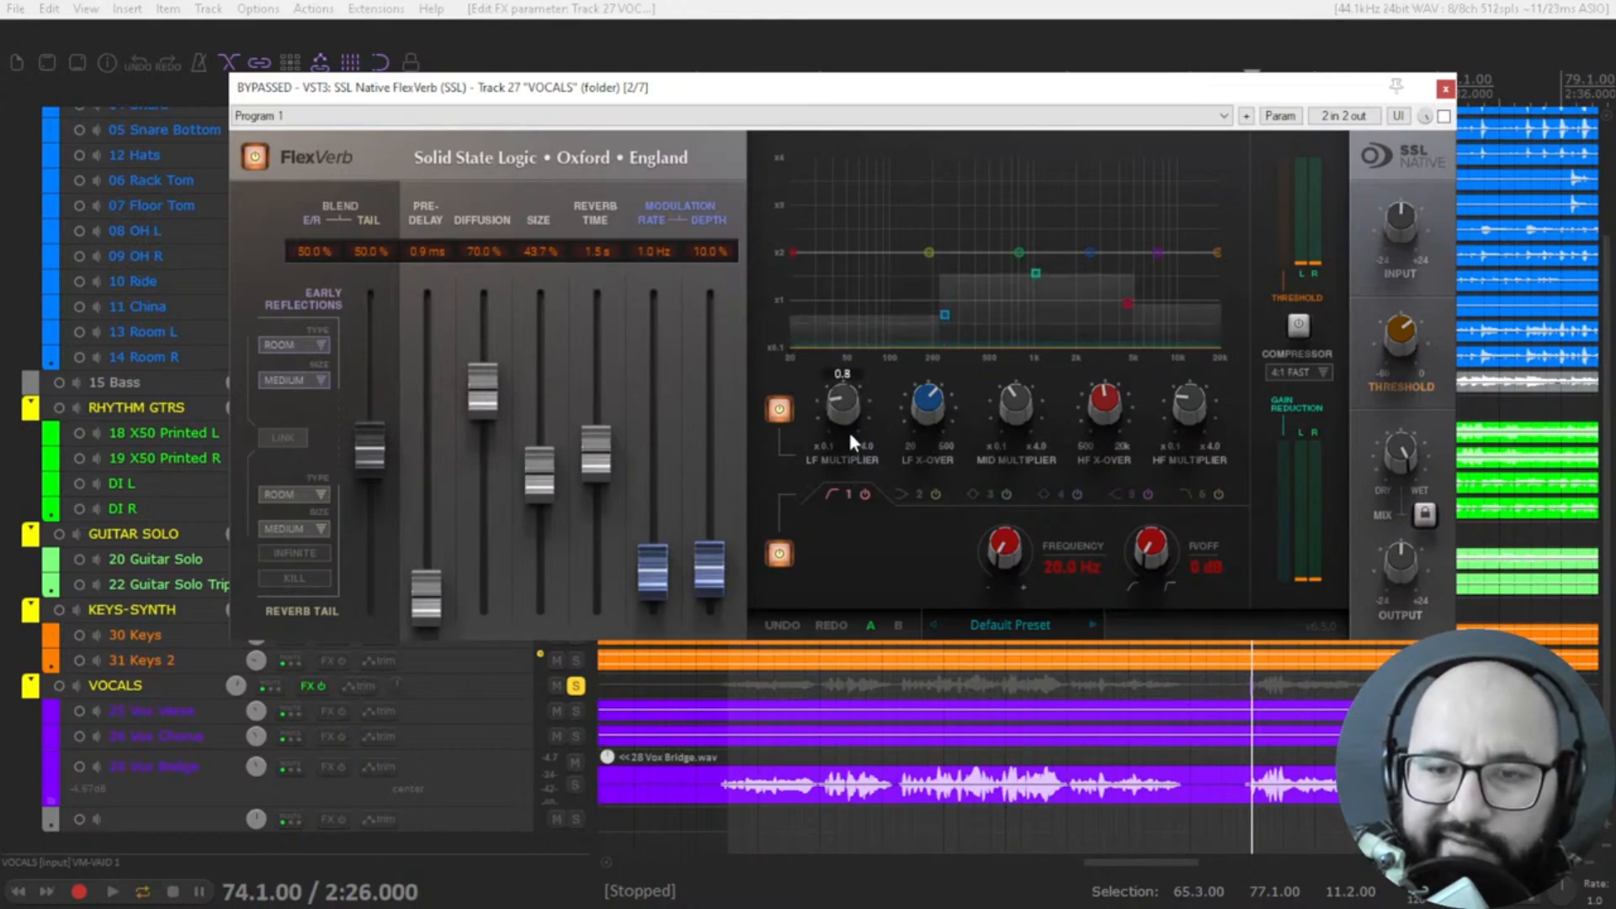
{"action": "mouse_move", "coordinate": [1201, 405]}
{"action": "left_mouse_down"}
{"action": "mouse_move", "coordinate": [1199, 361]}
{"action": "mouse_move", "coordinate": [1199, 417]}
{"action": "left_mouse_up"}
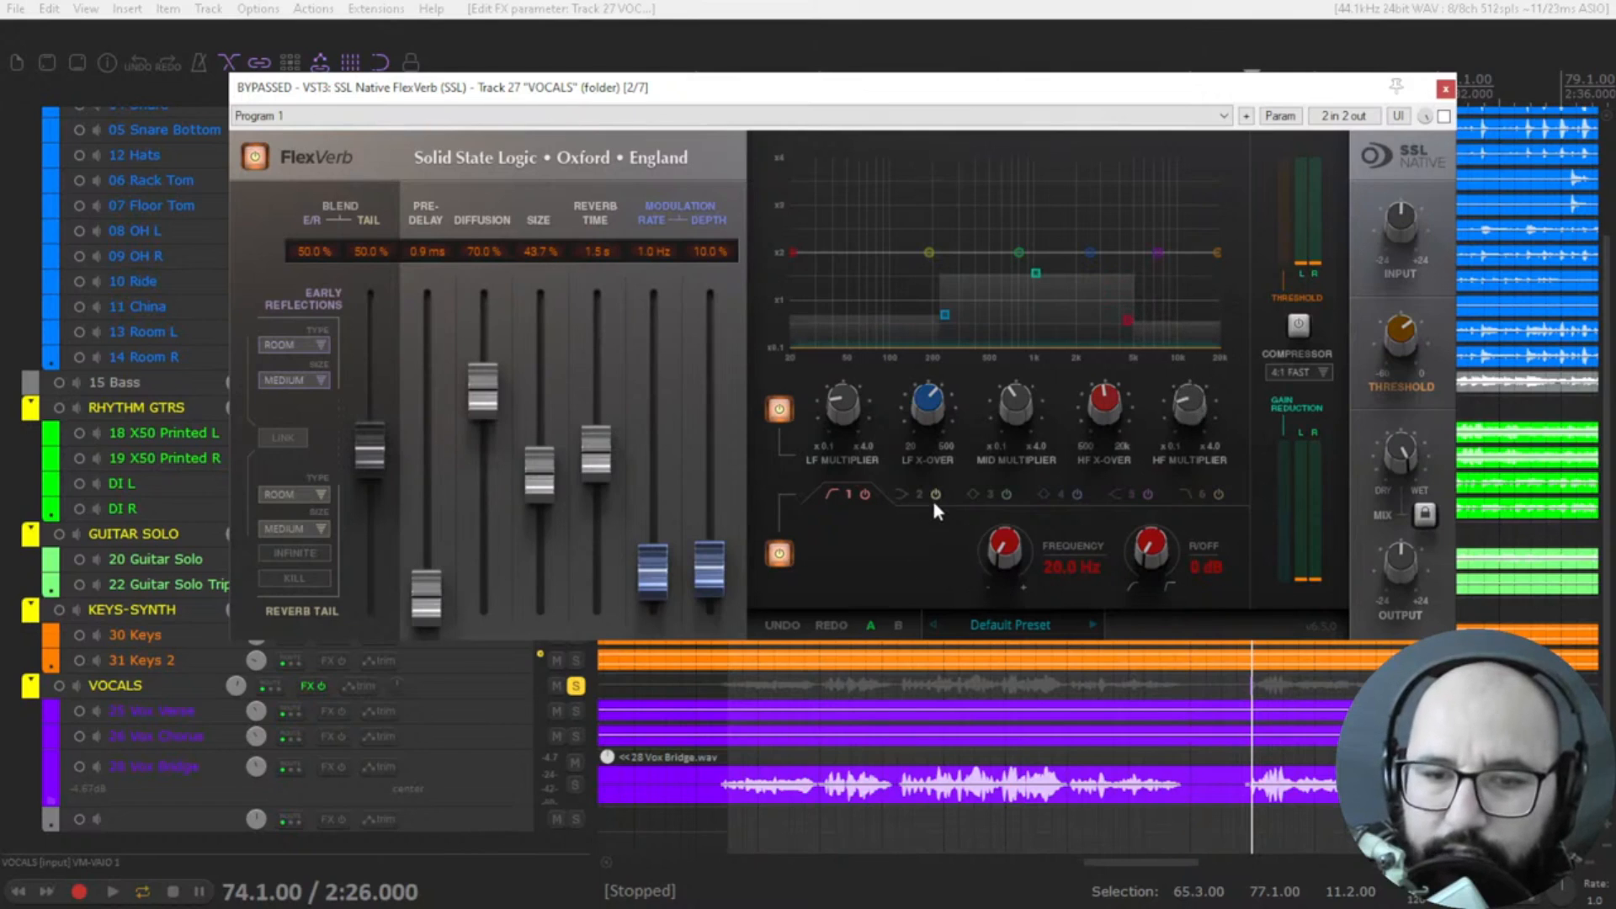
- Give EQ band 1 a roll-off of 6 dB at 20 Hz
{"action": "mouse_move", "coordinate": [999, 546]}
{"action": "left_mouse_down"}
{"action": "mouse_move", "coordinate": [1007, 498]}
{"action": "mouse_move", "coordinate": [993, 541]}
{"action": "left_mouse_up"}
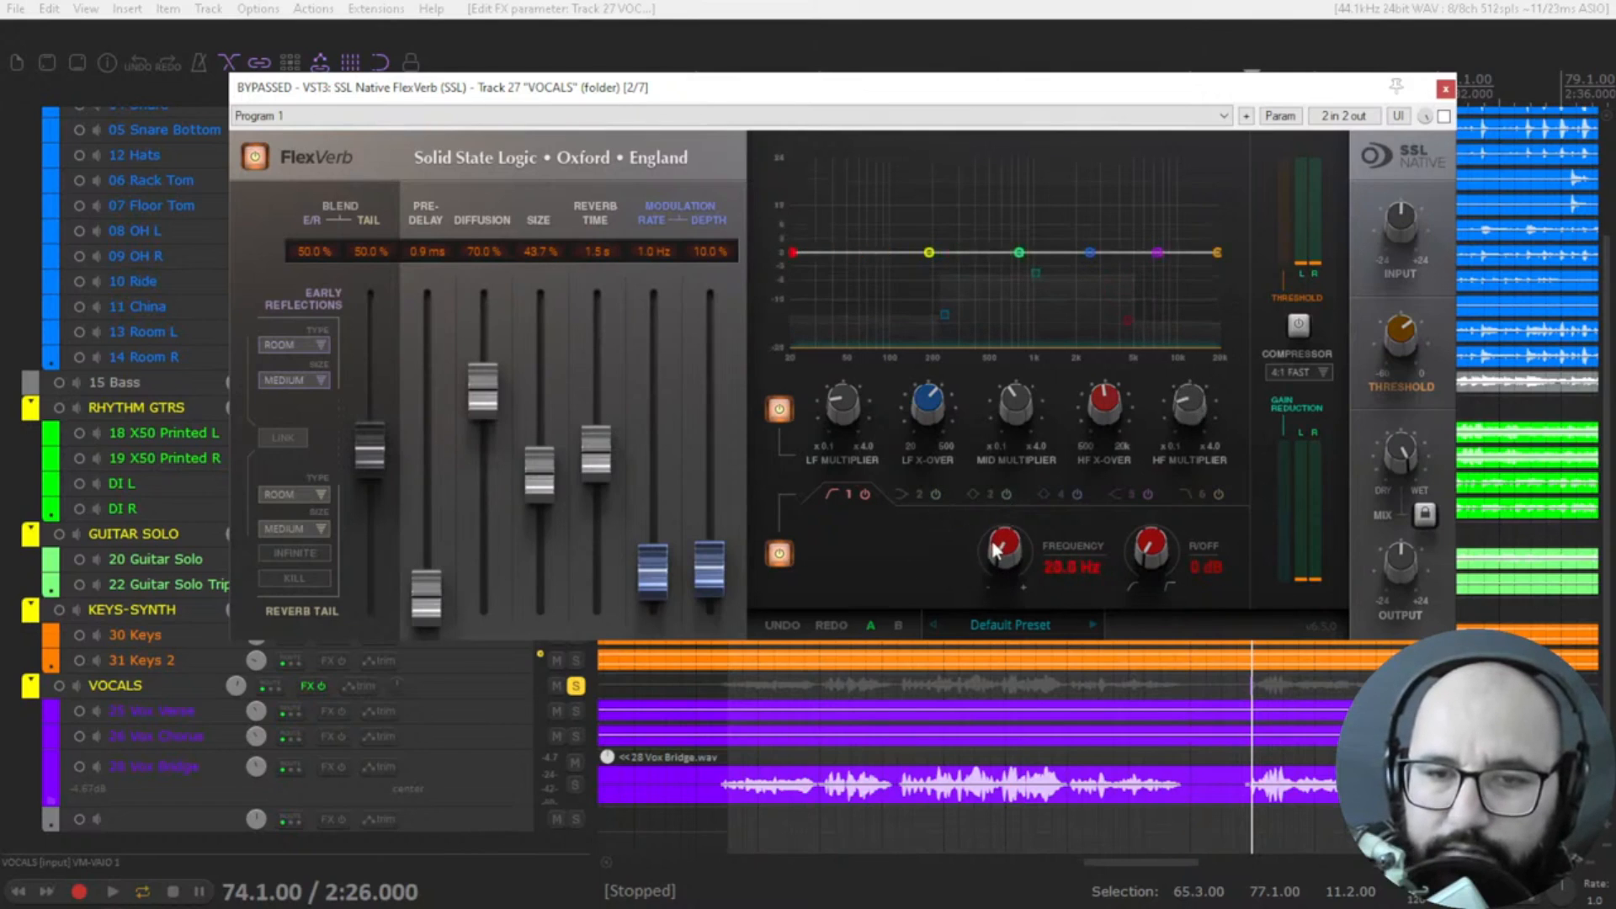
{"action": "left_click_drag", "start_coordinate": [1153, 517], "coordinate": [1165, 468]}
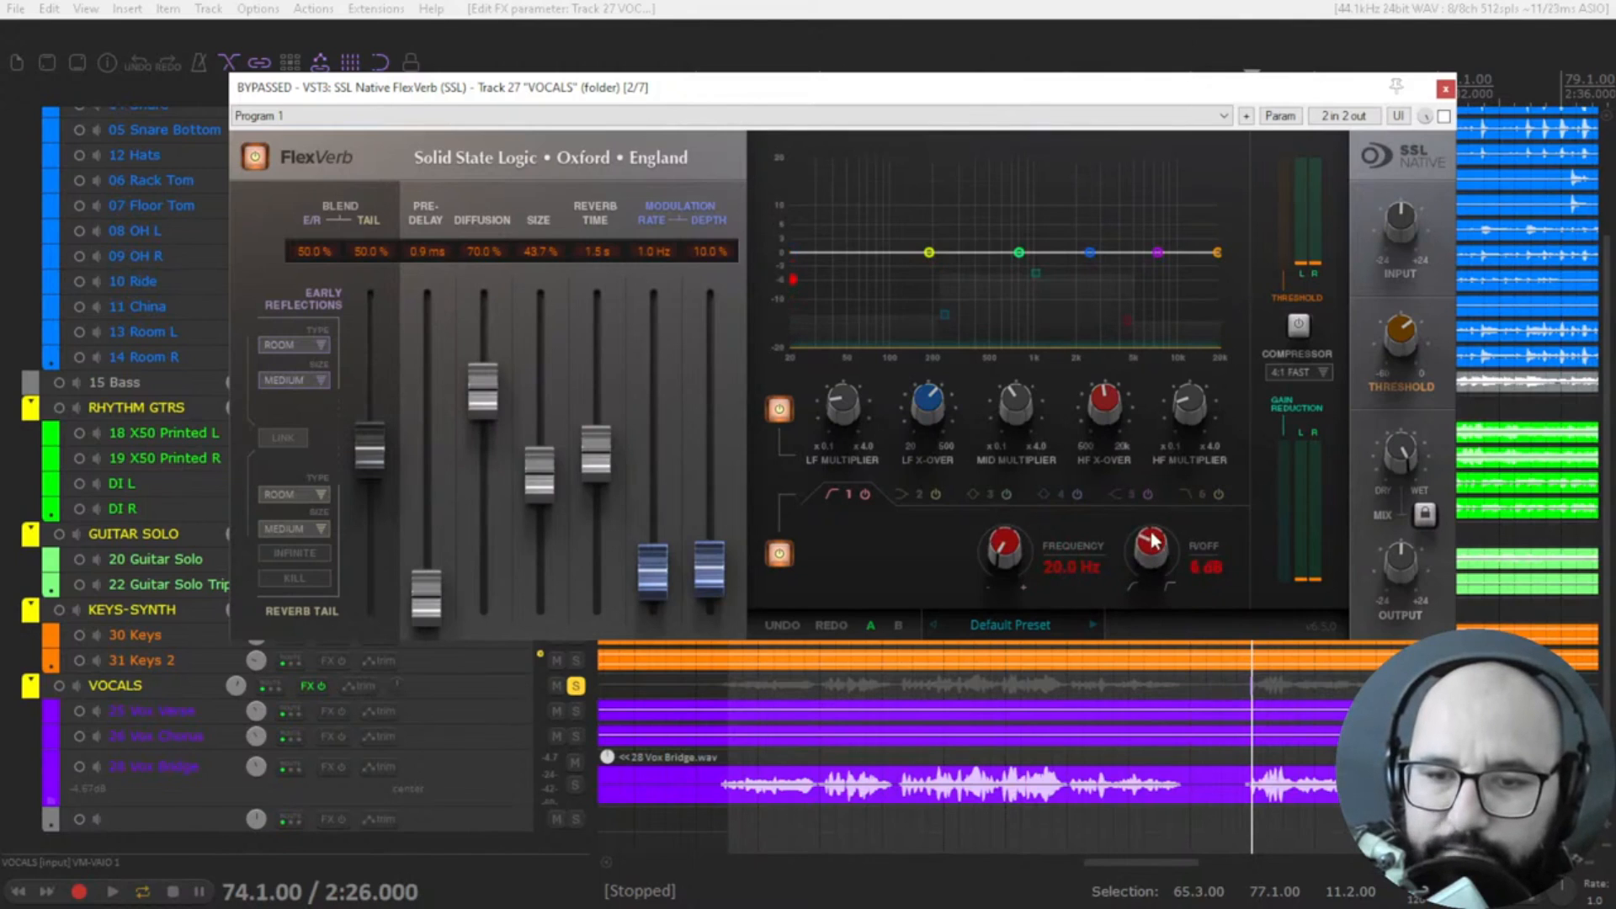
- Go through the settings of EQ bands 2, 3 and 6, switching off bands 4 and 5
{"action": "left_click", "coordinate": [943, 497]}
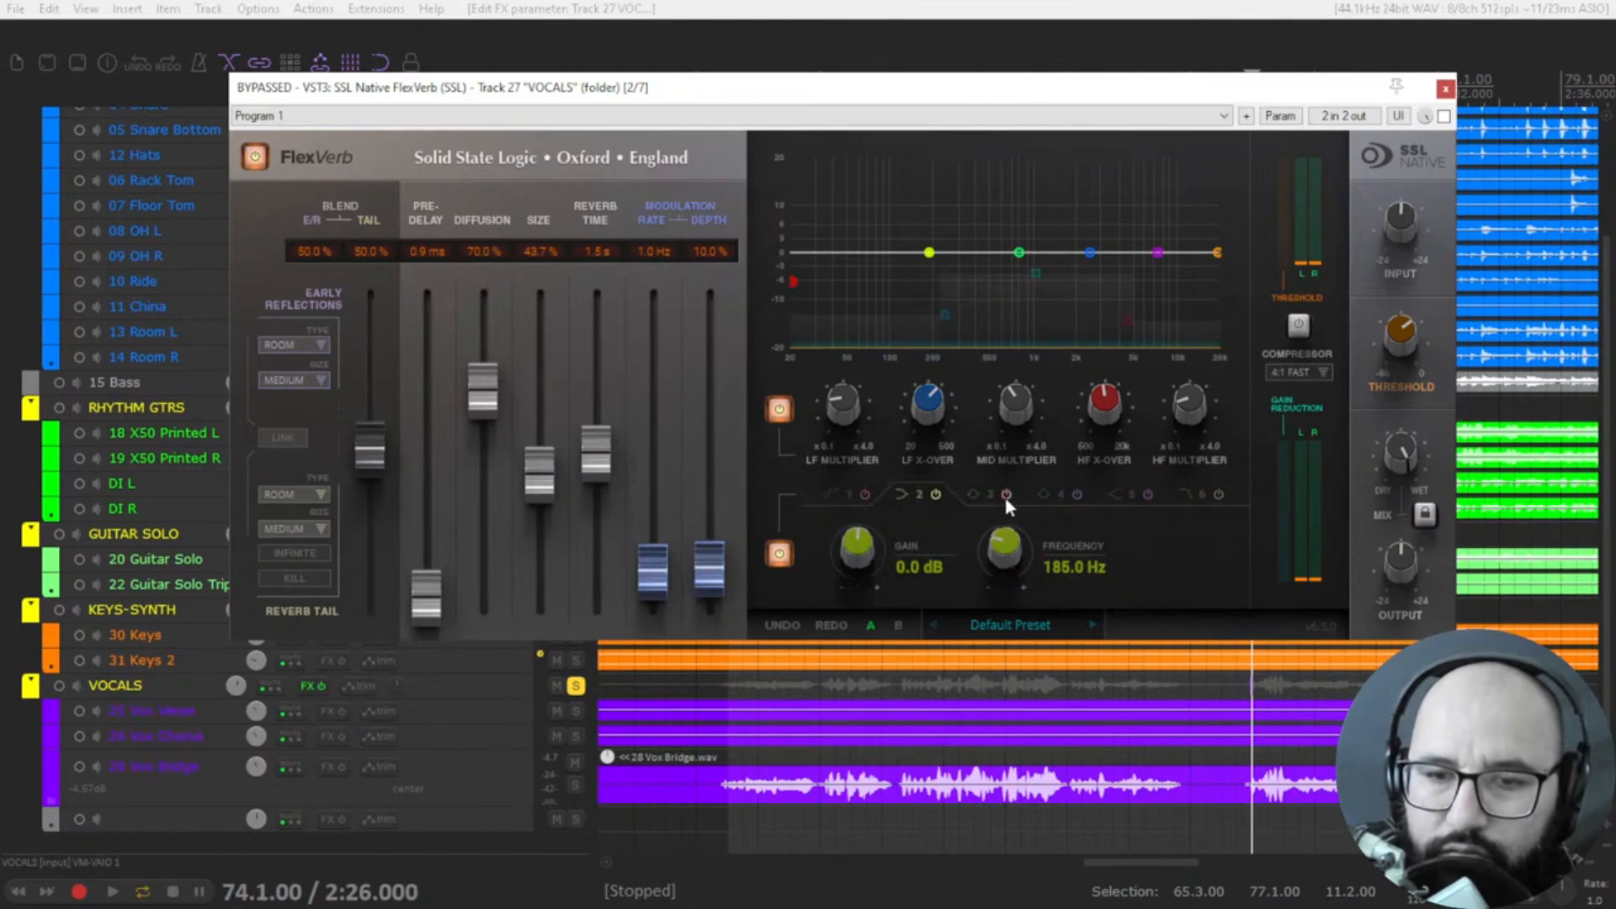
{"action": "left_click", "coordinate": [1006, 495]}
{"action": "left_click", "coordinate": [1008, 493]}
{"action": "left_click", "coordinate": [983, 492]}
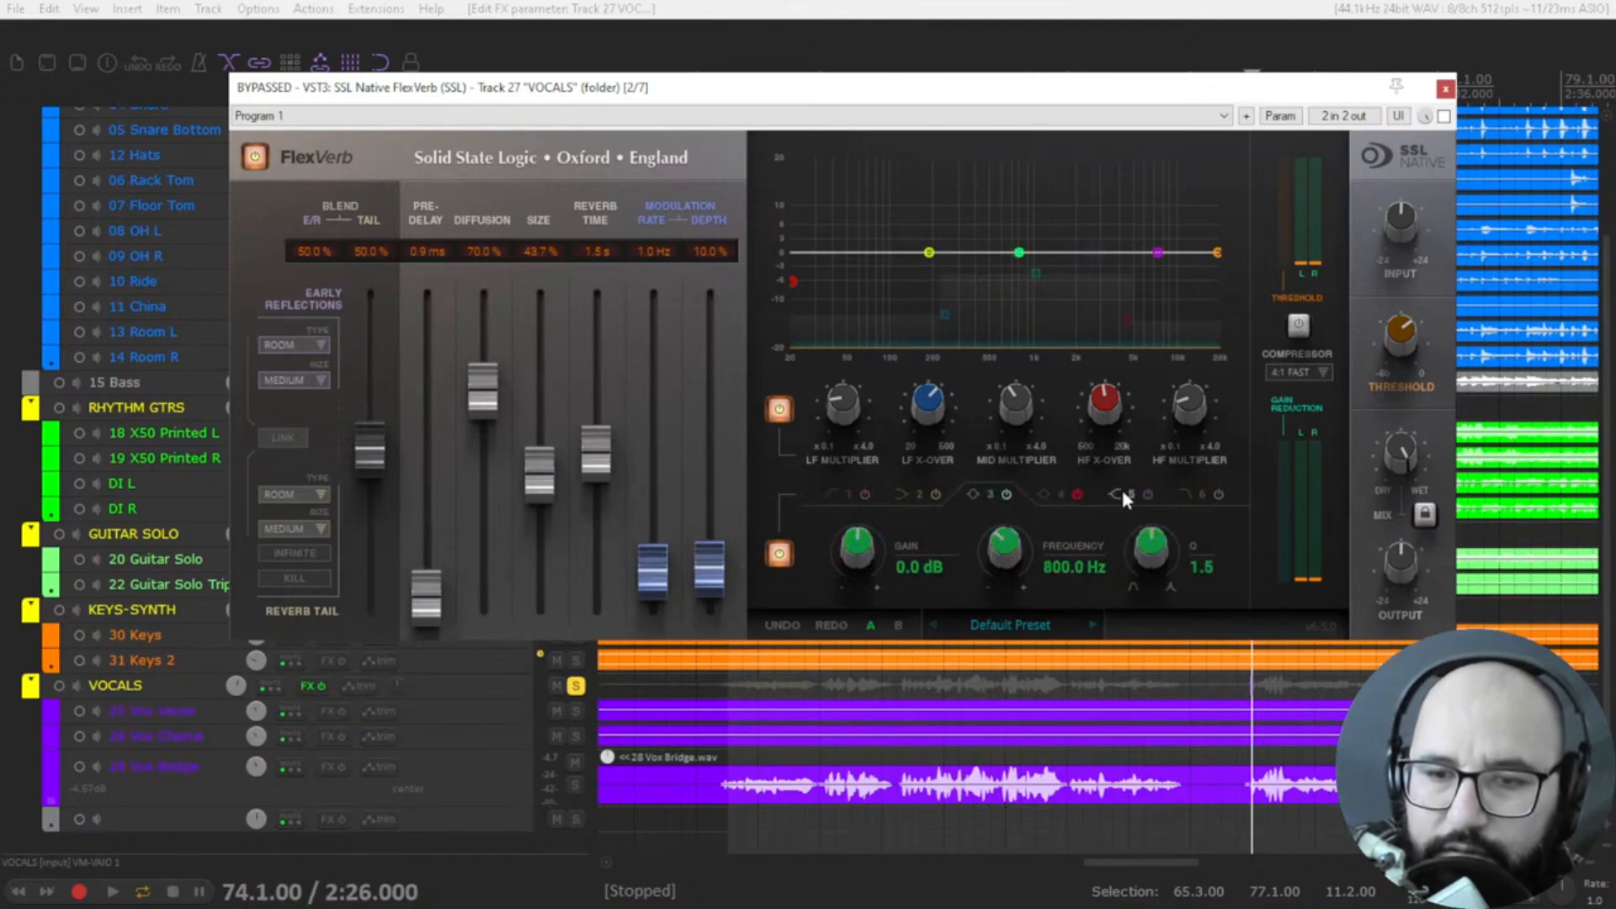
{"action": "left_click", "coordinate": [1194, 496]}
- Lower the reverb compressor's threshold to about -38 dB
{"action": "mouse_move", "coordinate": [1199, 410]}
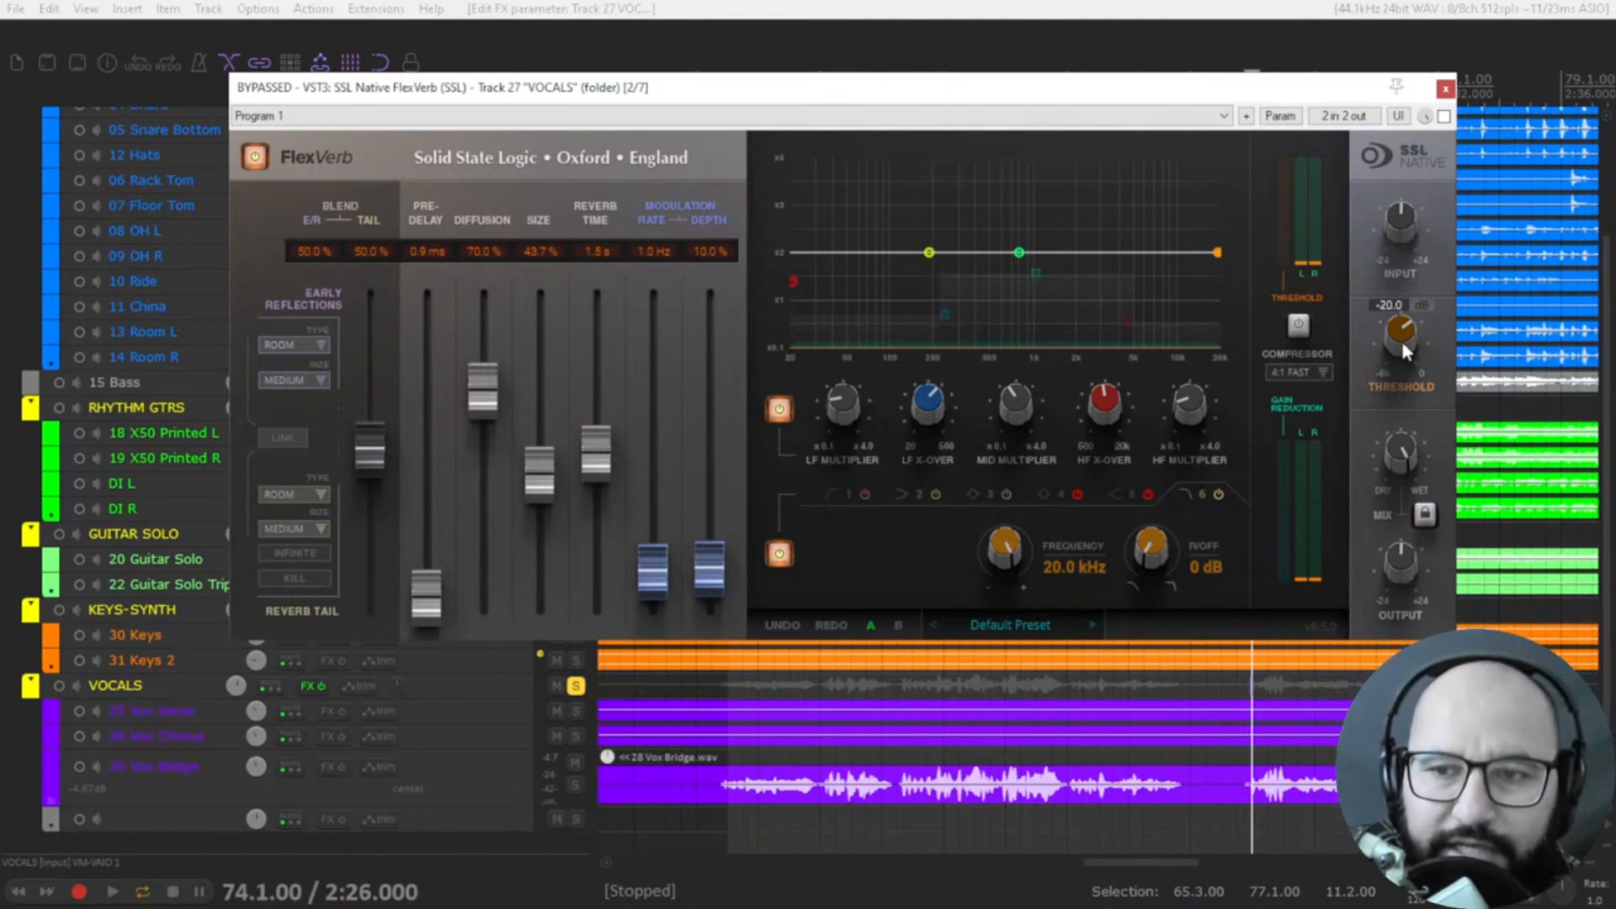
{"action": "mouse_move", "coordinate": [1401, 341]}
{"action": "left_mouse_down"}
{"action": "mouse_move", "coordinate": [1392, 418]}
{"action": "mouse_move", "coordinate": [1398, 346]}
{"action": "left_mouse_up"}
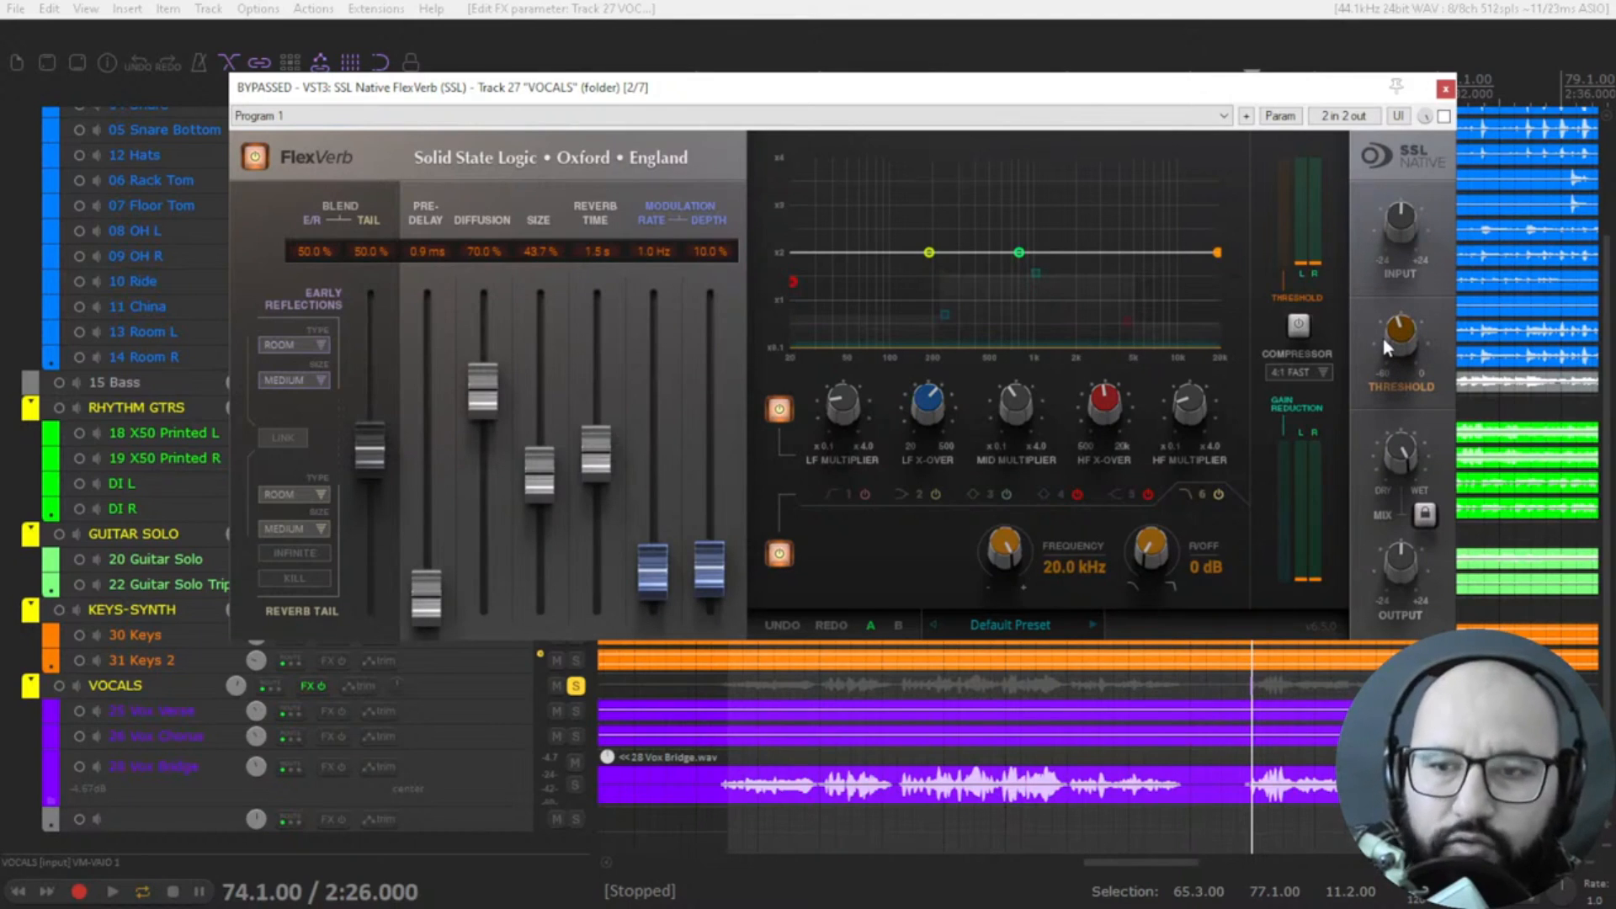
{"action": "mouse_move", "coordinate": [1395, 338]}
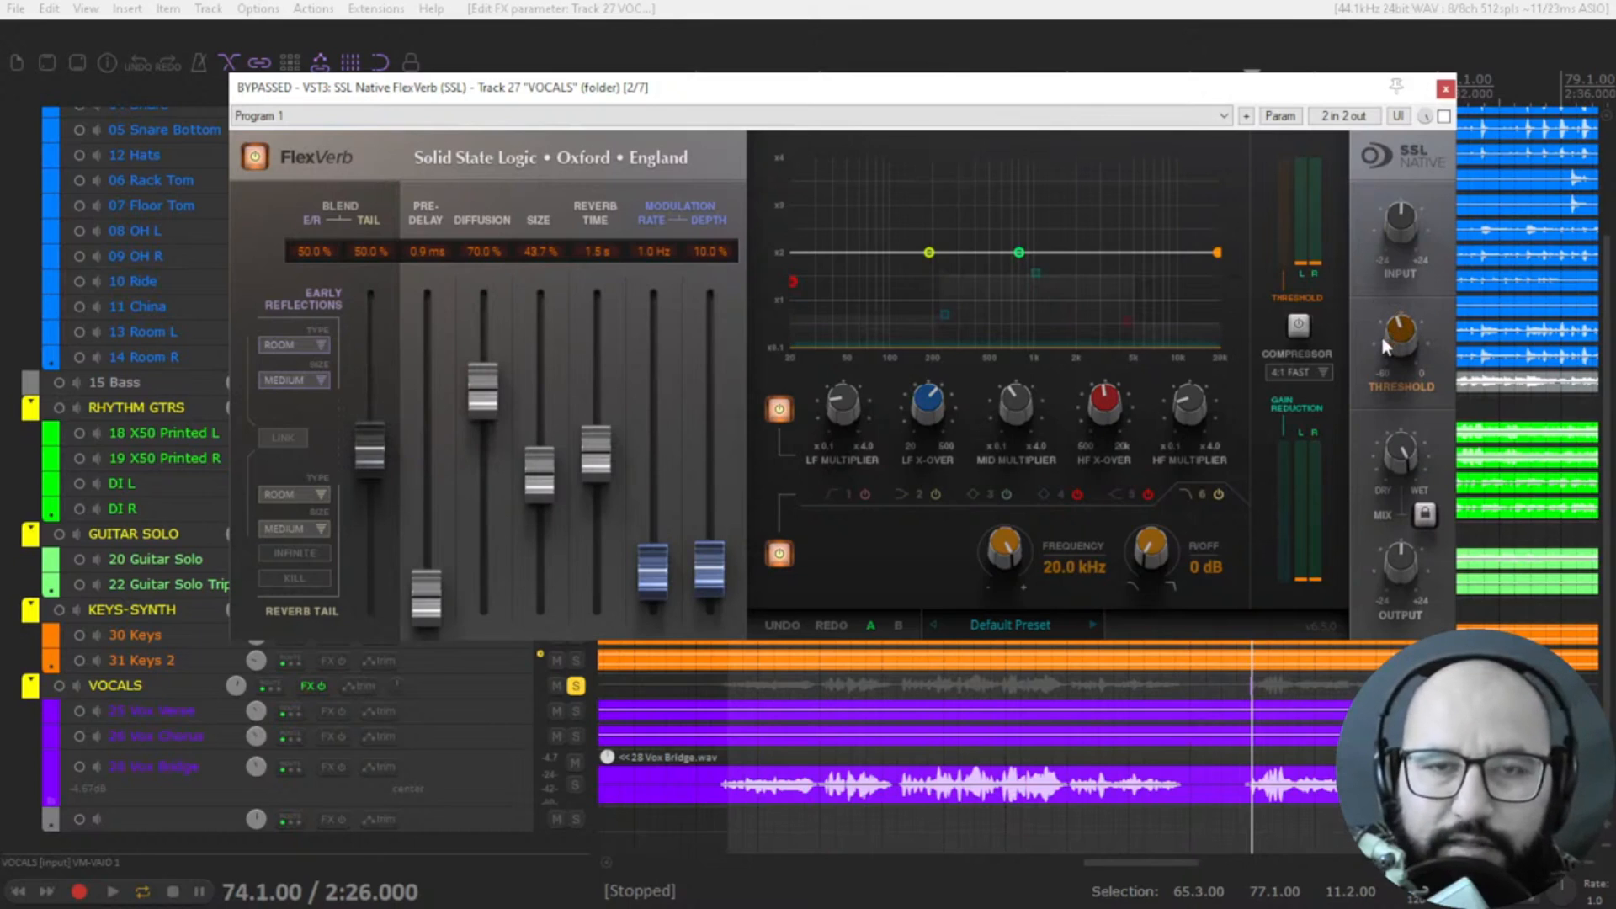
{"action": "left_click", "coordinate": [1395, 336]}
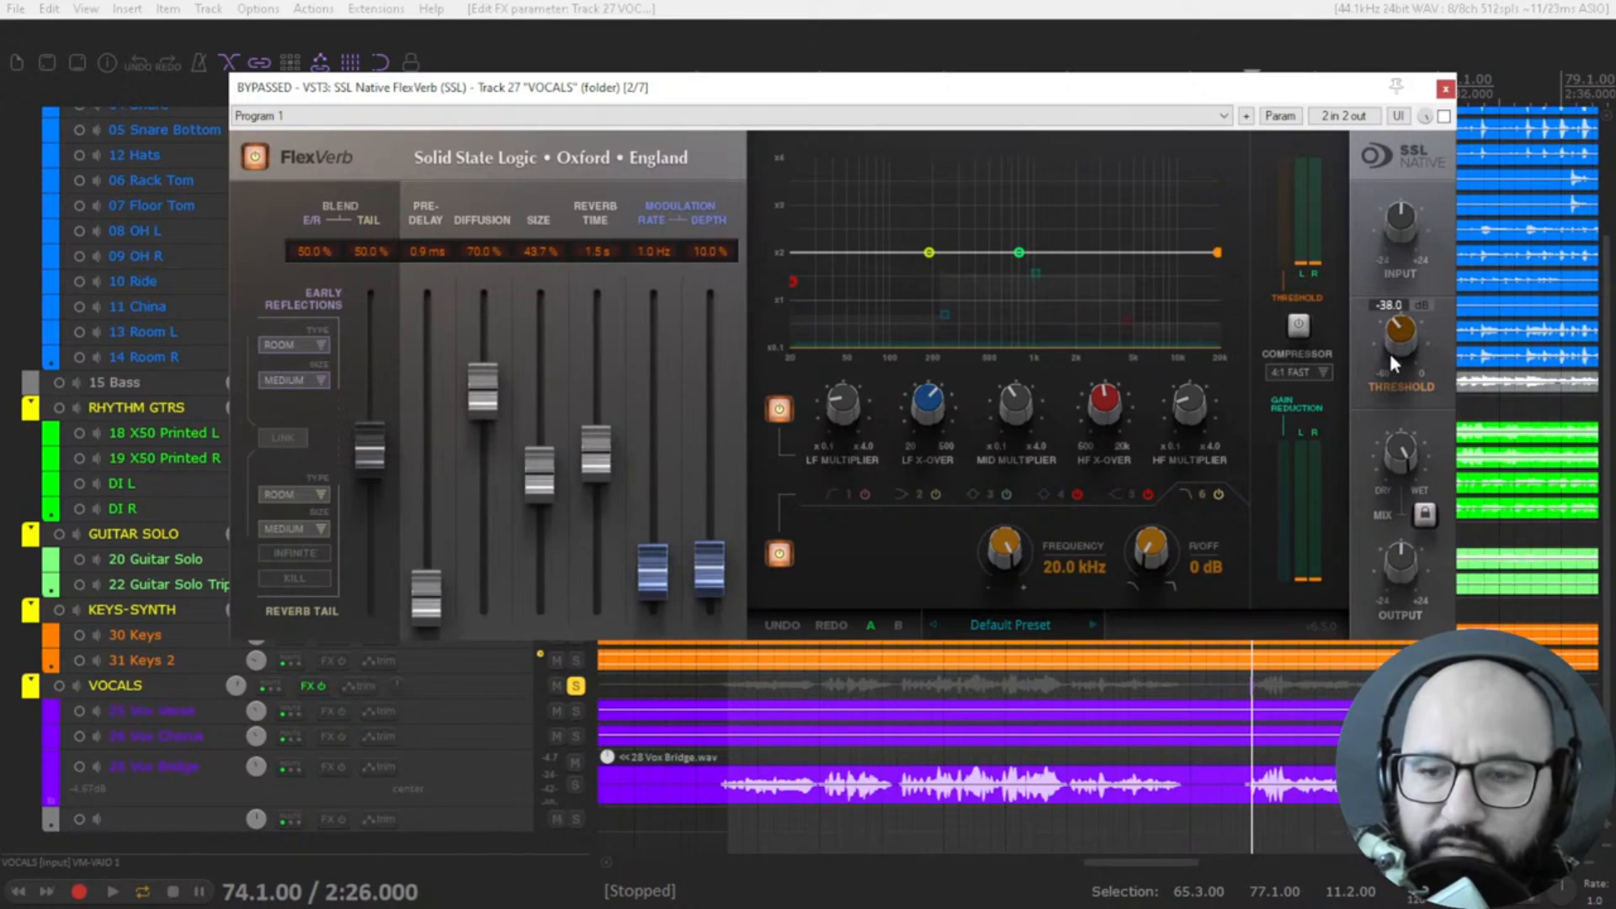
{"action": "scroll", "coordinate": [1400, 335], "scroll_direction": "down", "scroll_amount": 1}
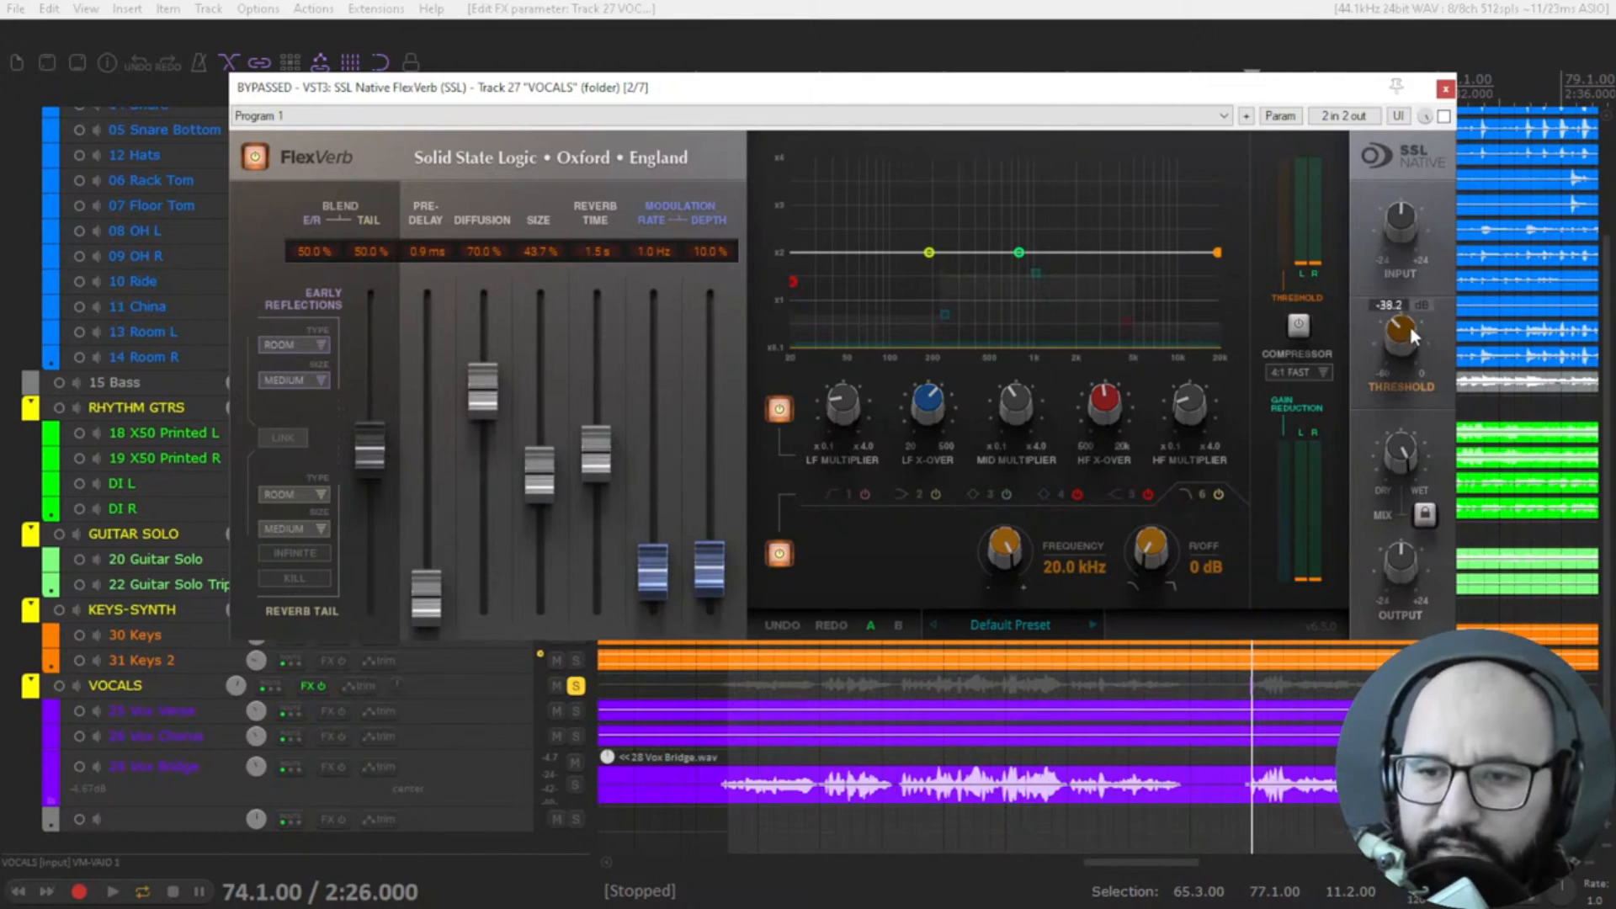
- Switch on the reverb compressor and try thresholds between about -37 and -40 dB
{"action": "left_click", "coordinate": [1298, 325]}
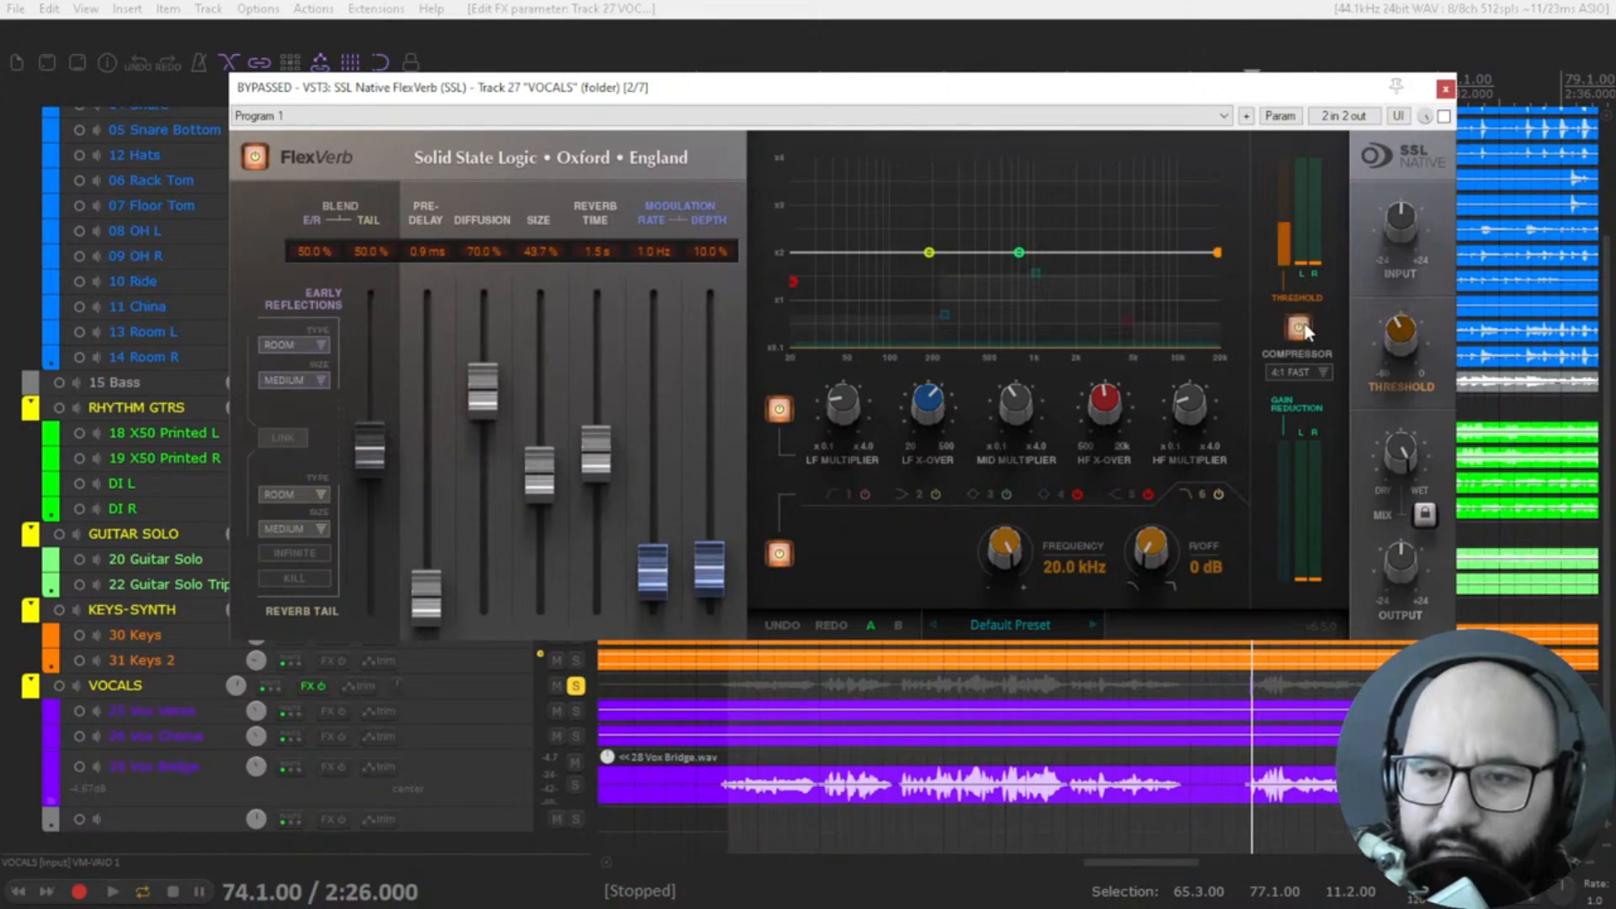
{"action": "mouse_move", "coordinate": [1401, 332]}
{"action": "left_mouse_down"}
{"action": "mouse_move", "coordinate": [1399, 408]}
{"action": "mouse_move", "coordinate": [1406, 331]}
{"action": "mouse_move", "coordinate": [1409, 345]}
{"action": "left_mouse_up"}
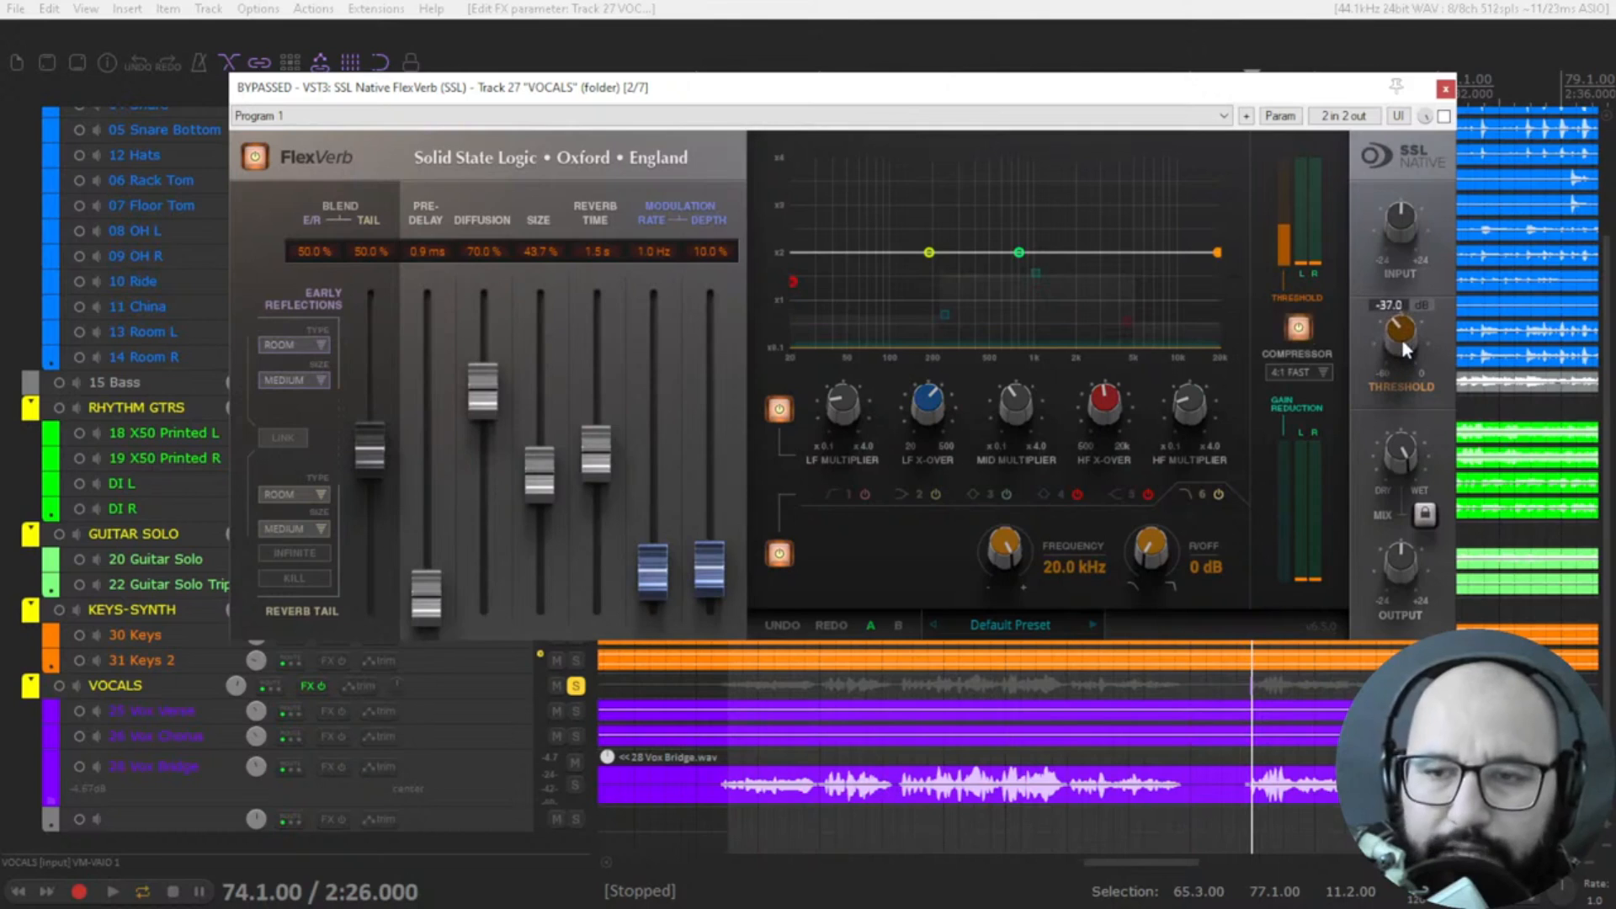
{"action": "left_click_drag", "start_coordinate": [1395, 358], "coordinate": [1404, 335]}
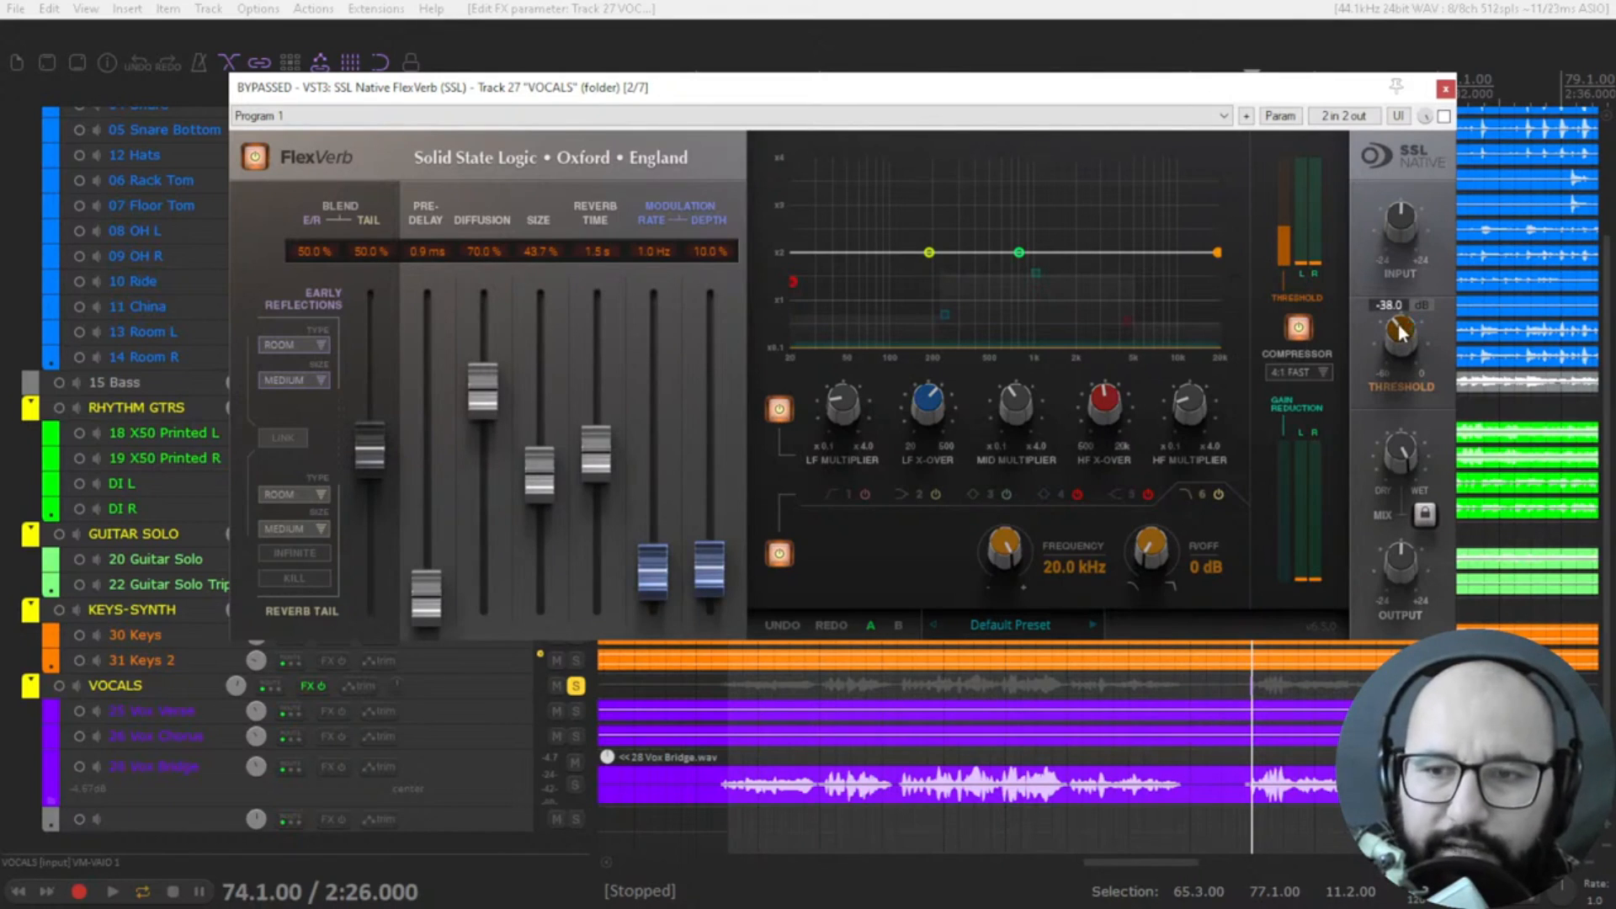
{"action": "left_click_drag", "start_coordinate": [1402, 331], "coordinate": [1401, 340]}
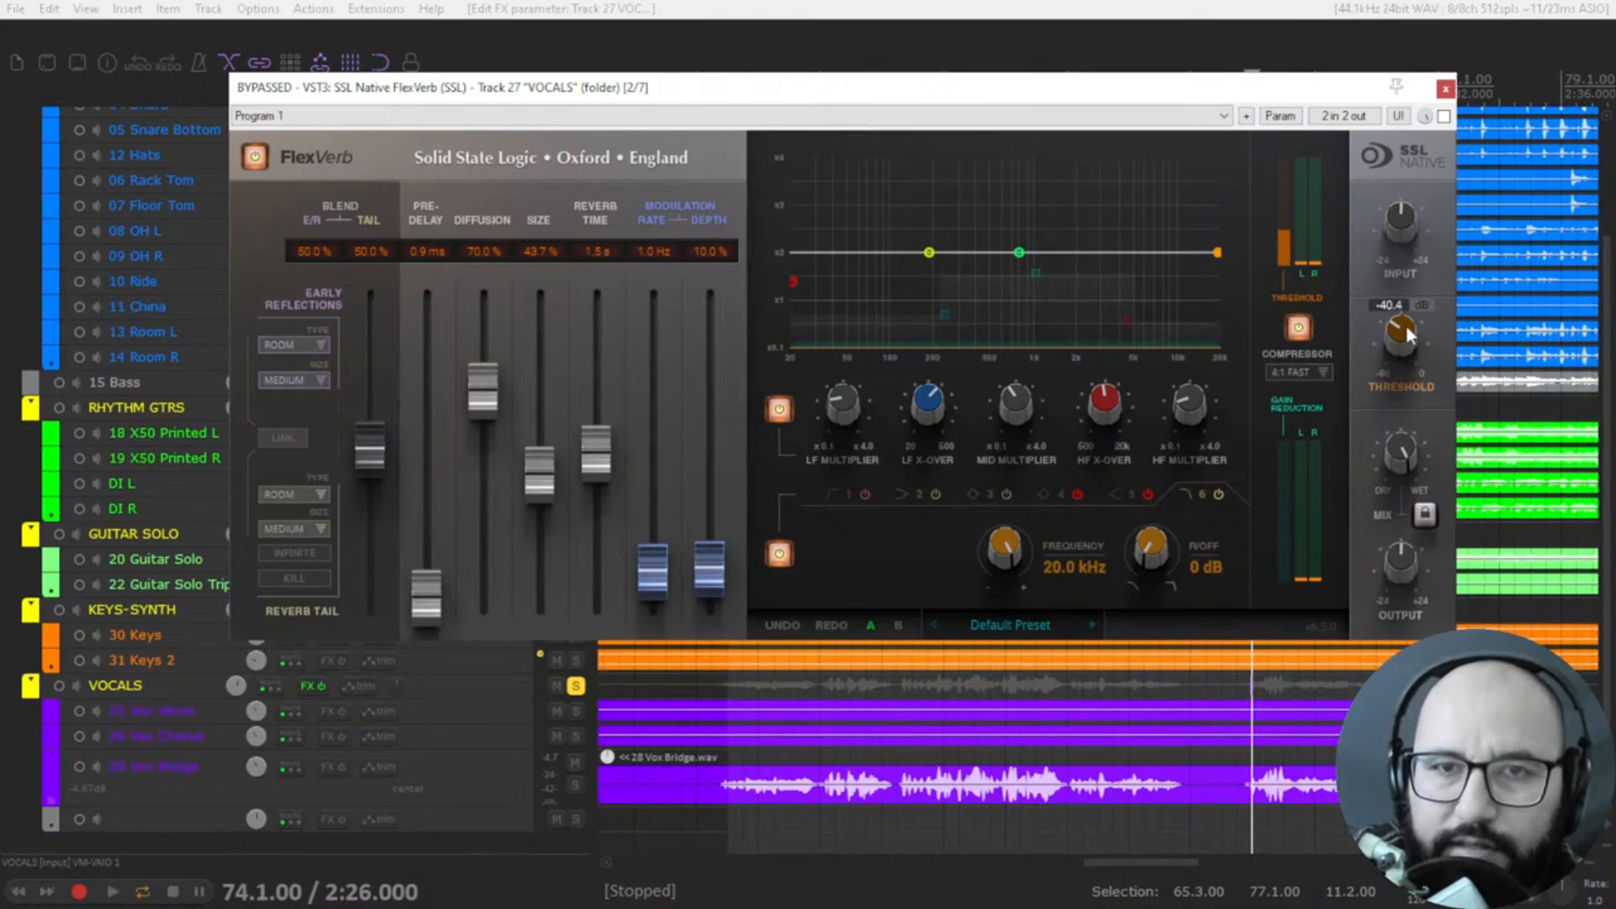
{"action": "left_click_drag", "start_coordinate": [1401, 339], "coordinate": [1390, 324]}
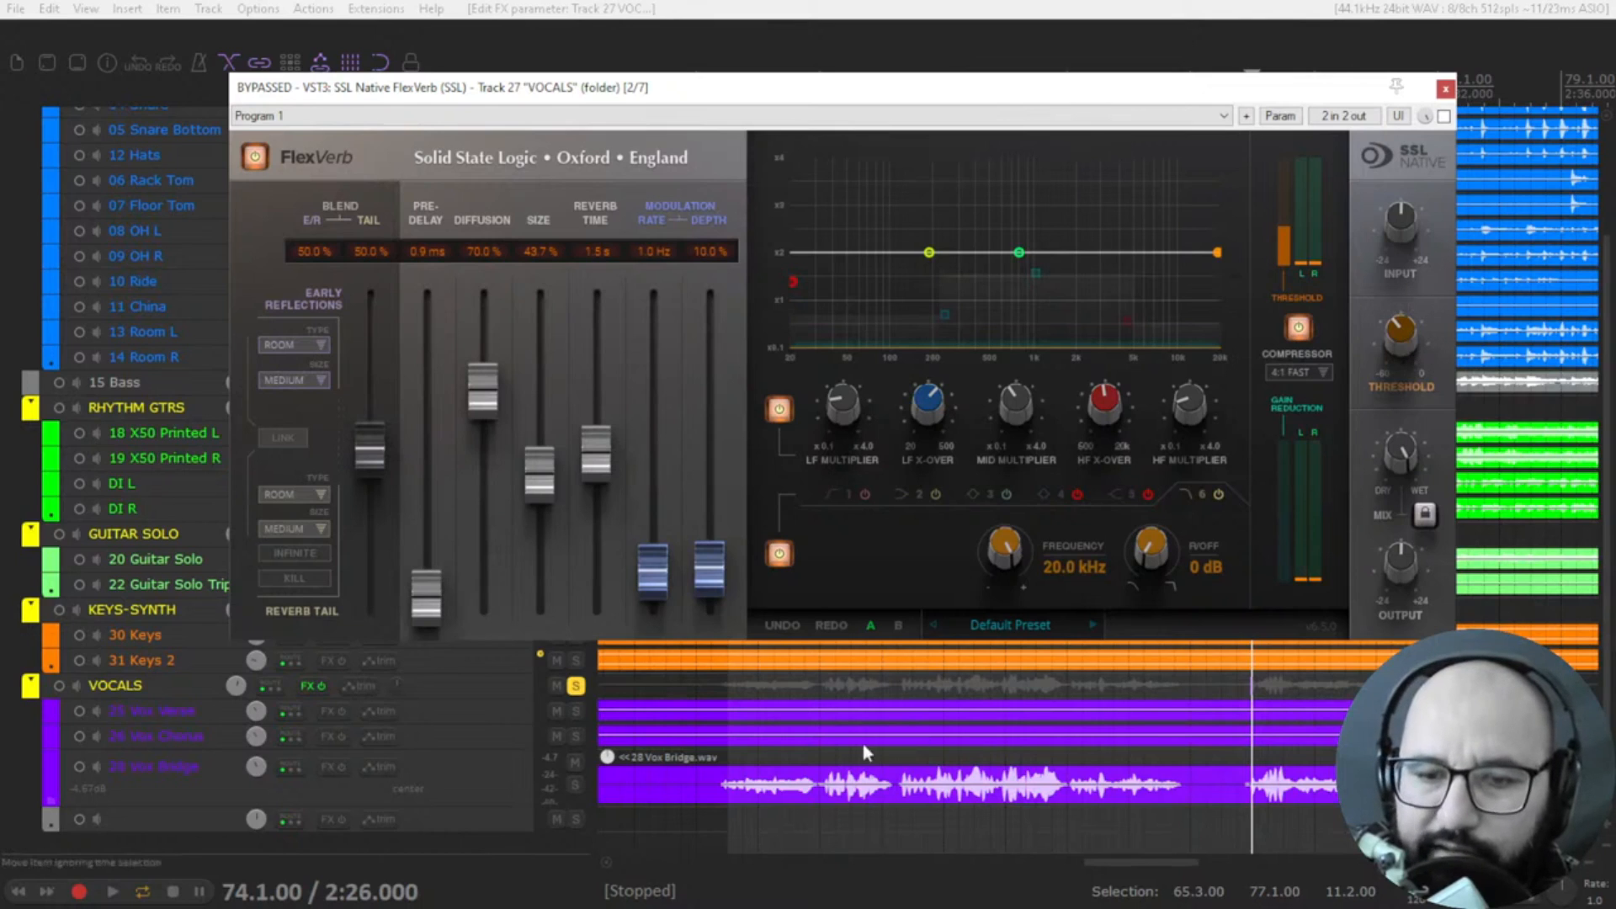
- Place the edit cursor at the start of the bridge vocal, 65.3.00, and examine the reverb's mix and output controls
{"action": "left_click", "coordinate": [727, 767]}
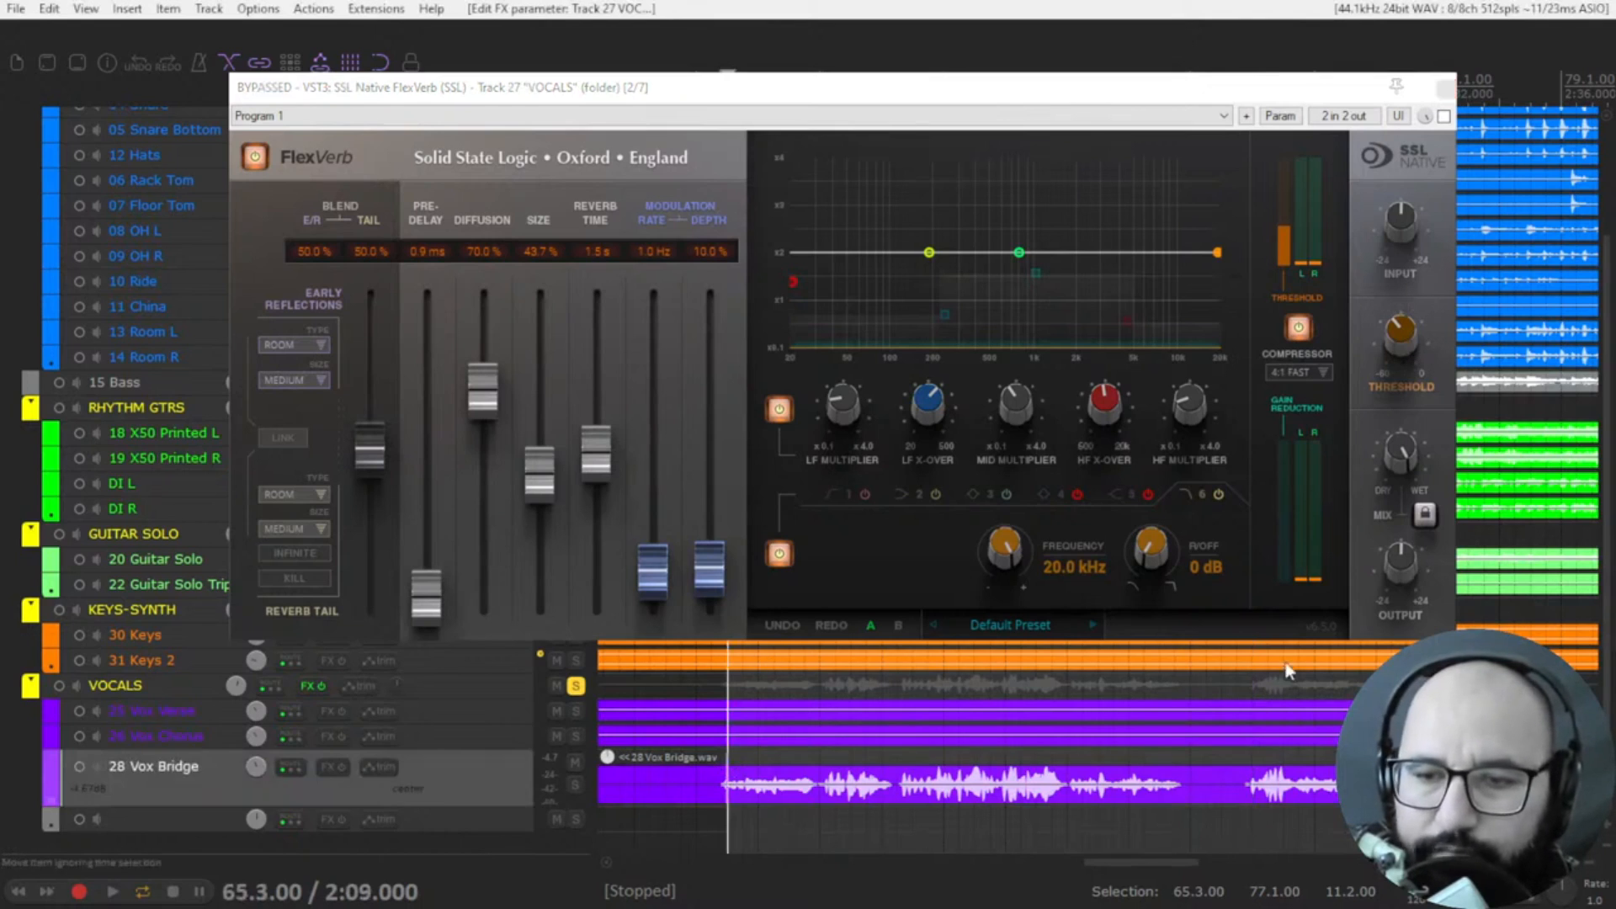
{"action": "mouse_move", "coordinate": [1382, 544]}
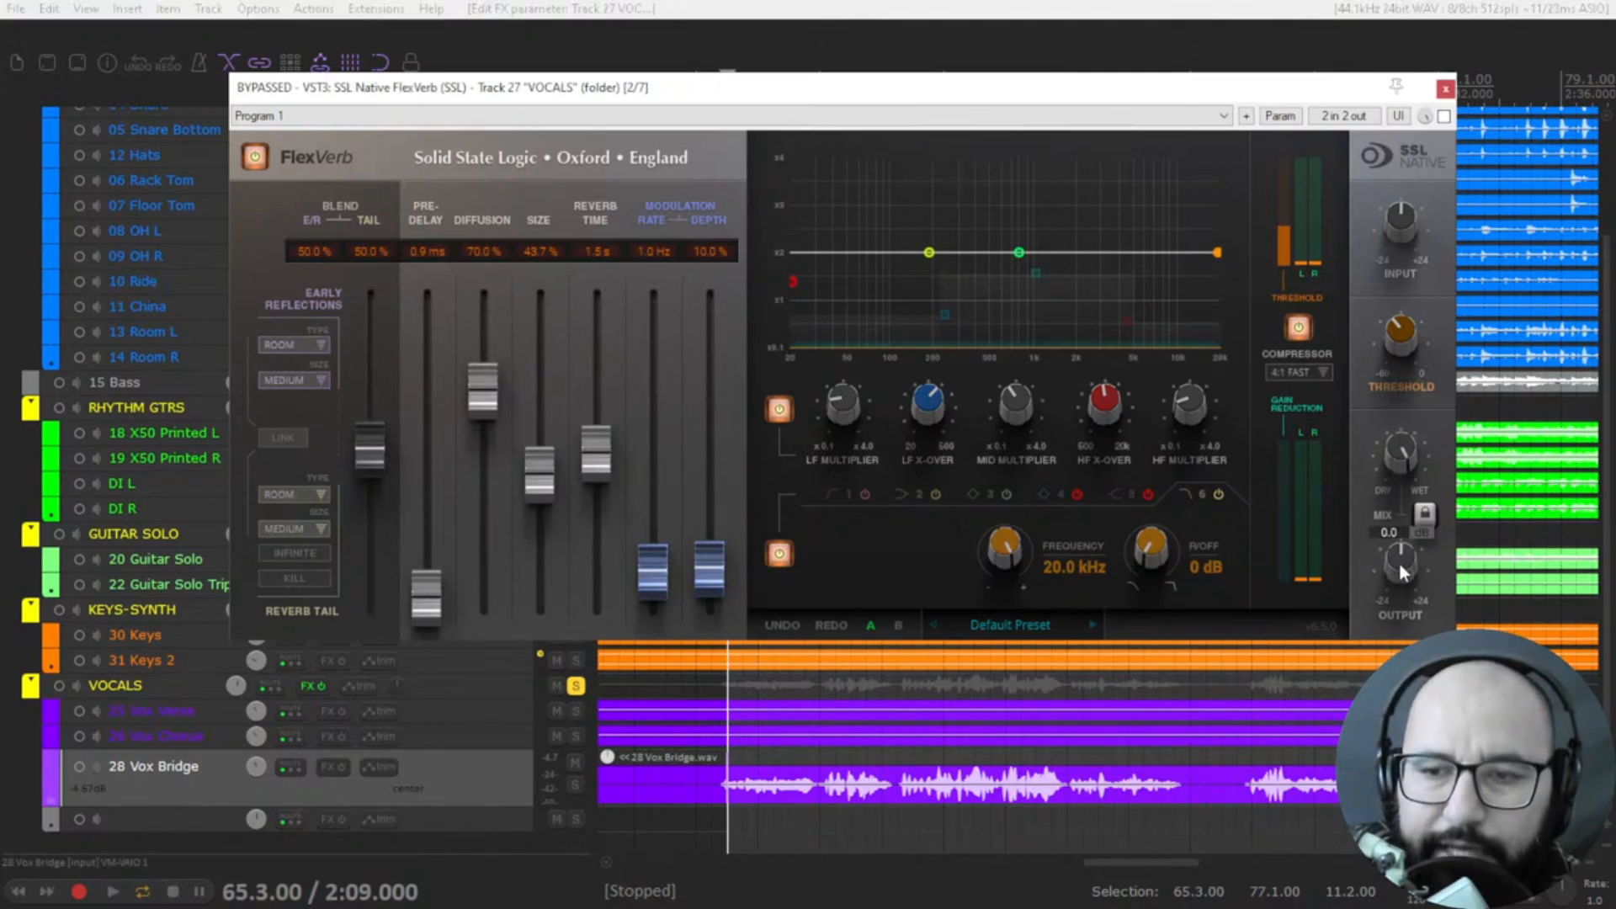
{"action": "left_click", "coordinate": [1400, 565]}
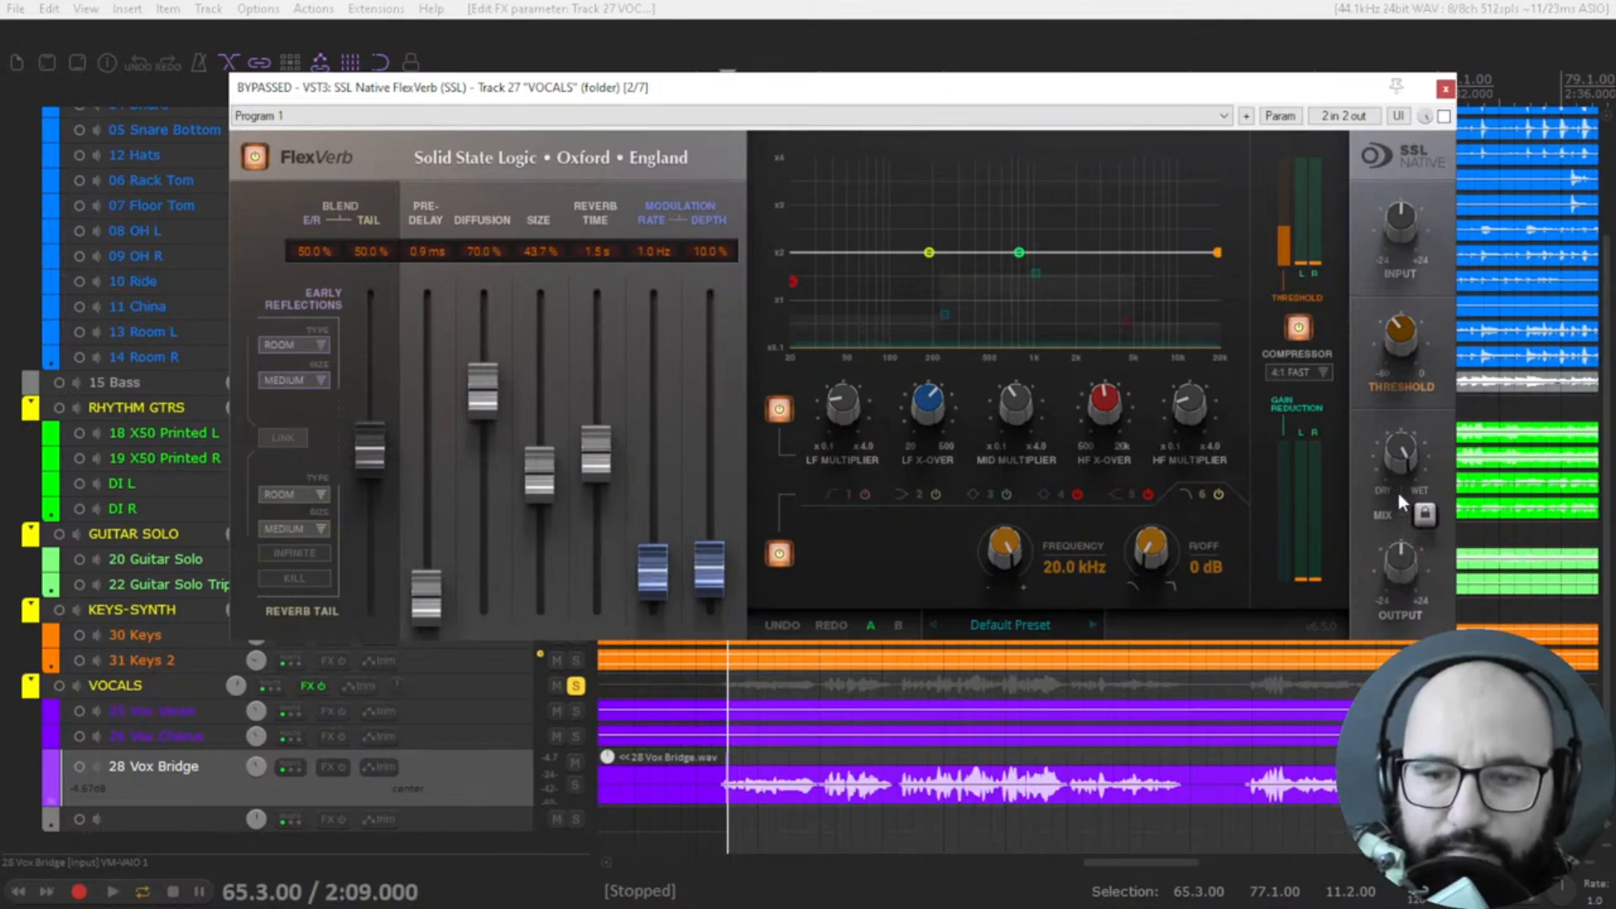
{"action": "mouse_move", "coordinate": [1395, 562]}
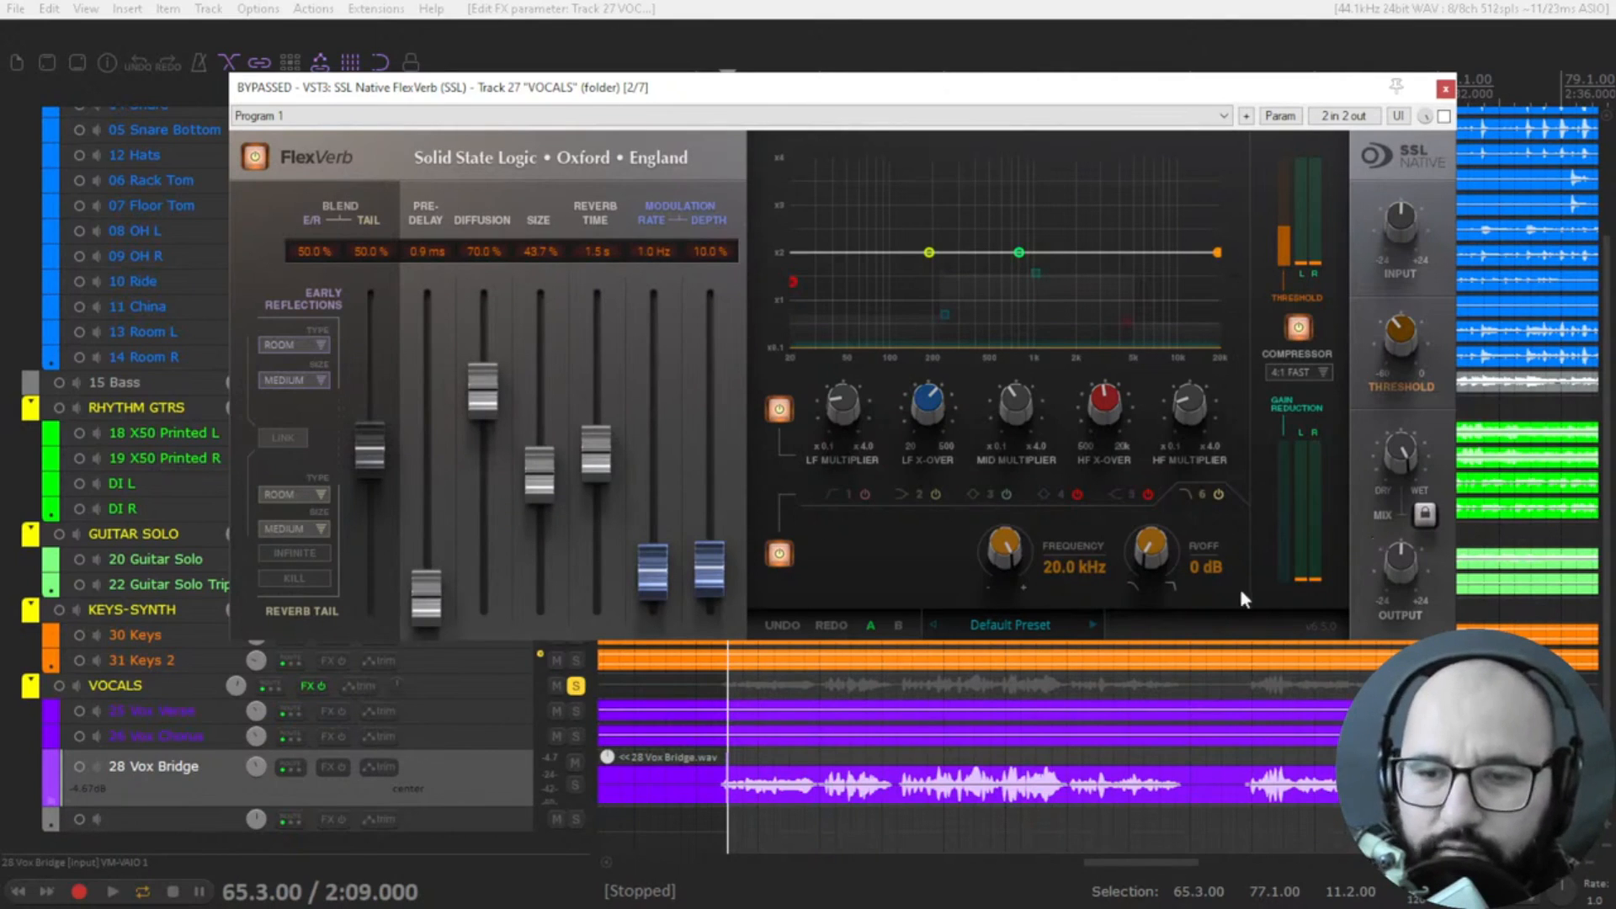
{"action": "mouse_move", "coordinate": [1419, 530]}
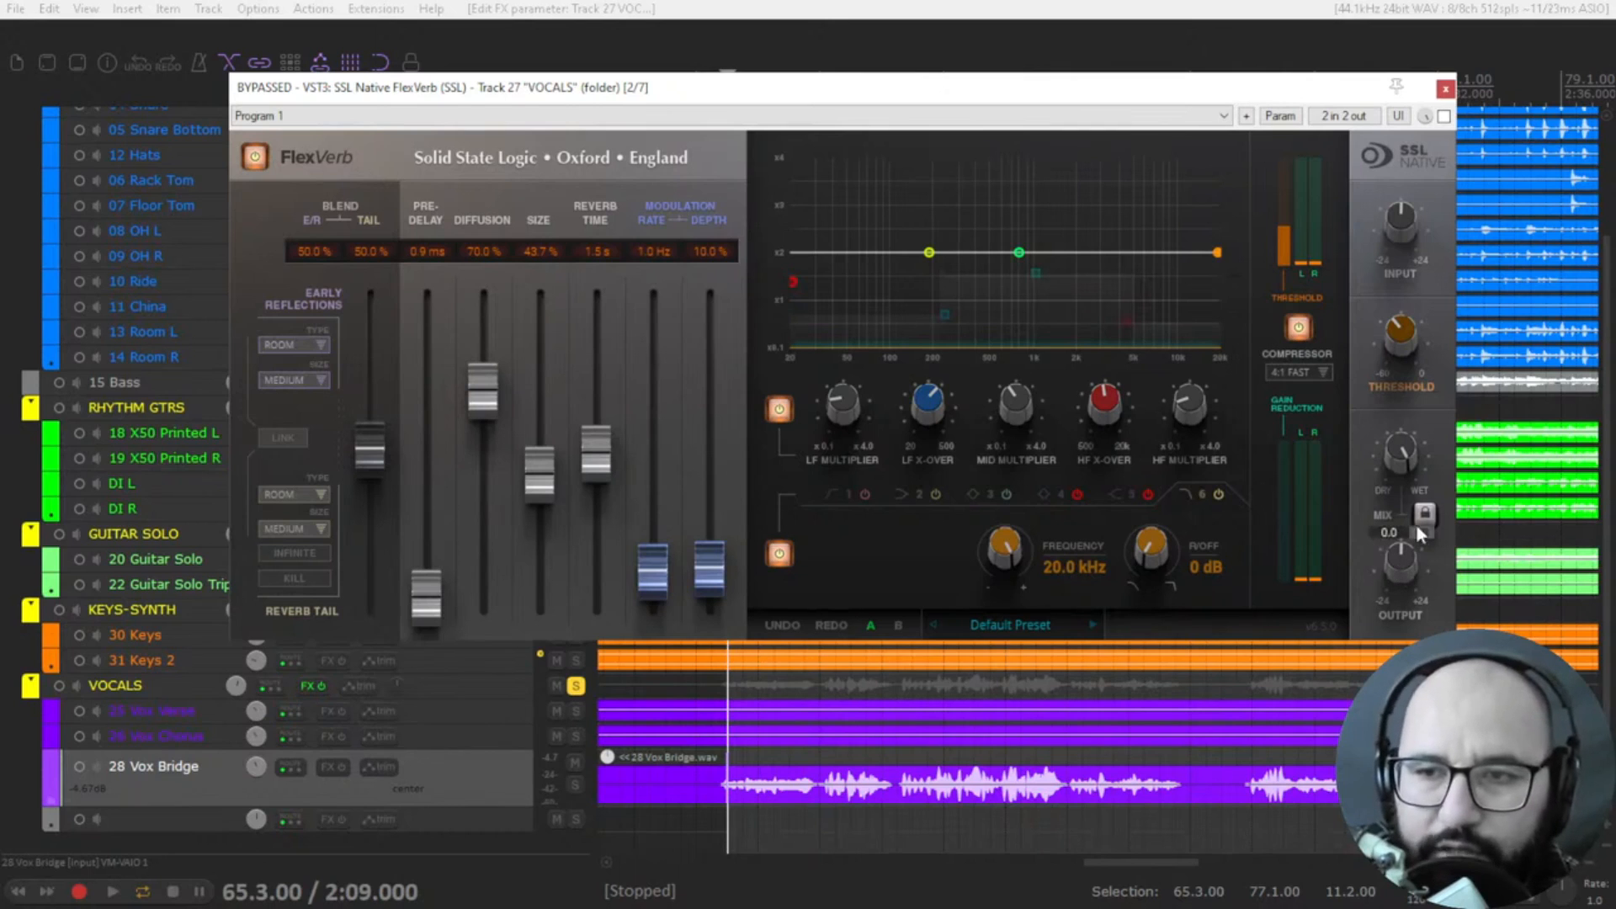
- Browse the reverb's factory preset categories, including chambers and rooms, keeping the Default Preset
{"action": "left_click", "coordinate": [1000, 627]}
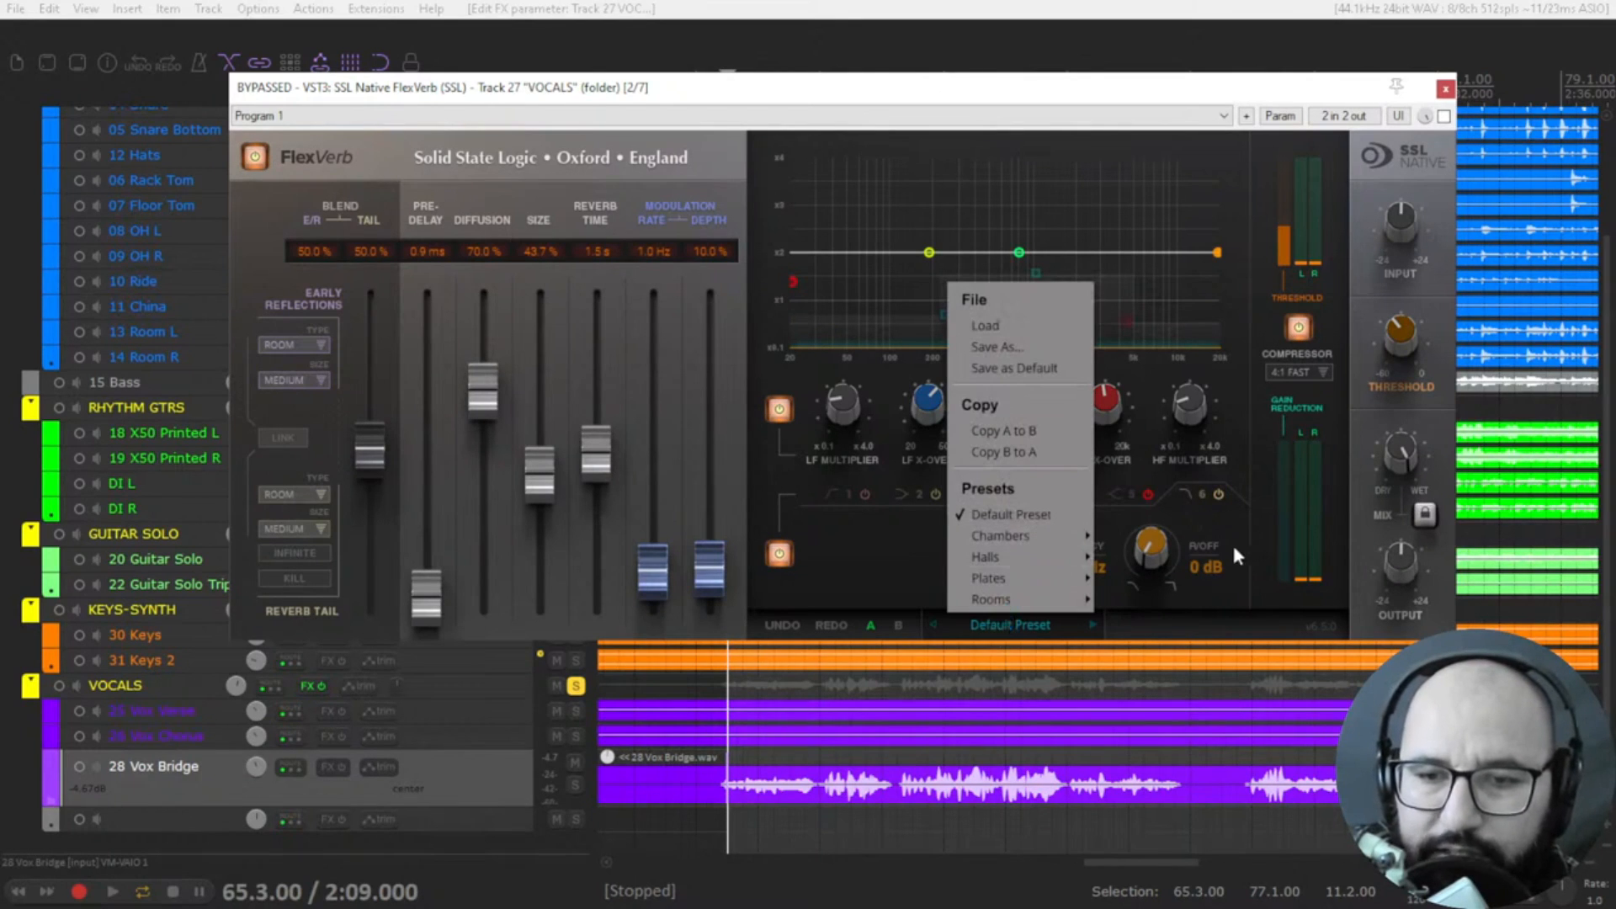
{"action": "mouse_move", "coordinate": [1041, 543]}
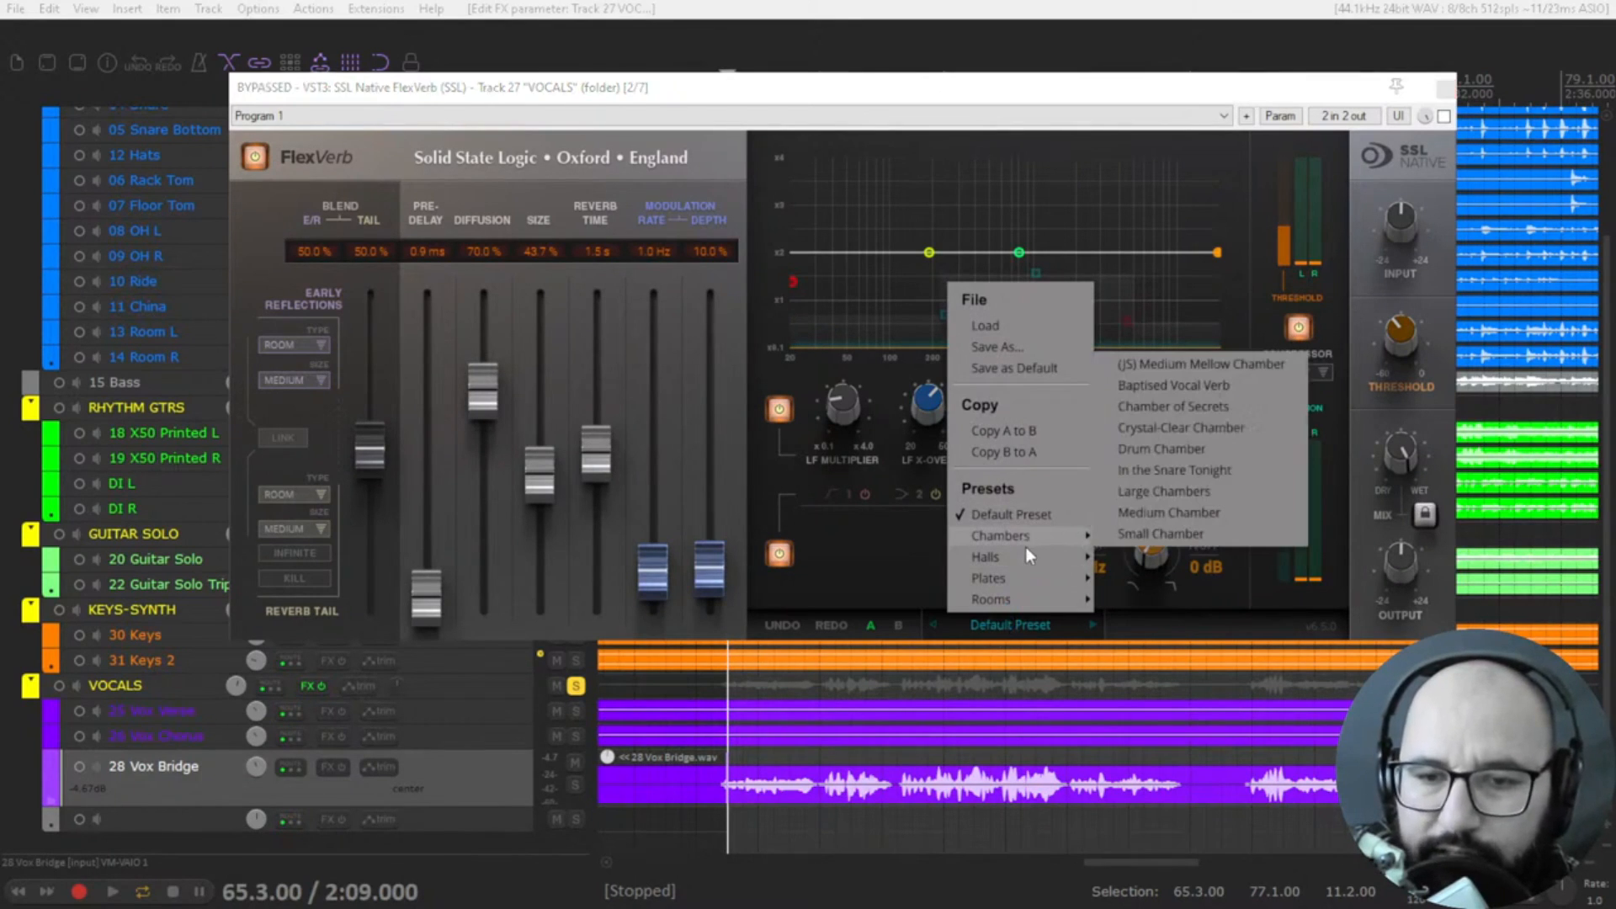
{"action": "mouse_move", "coordinate": [1059, 592]}
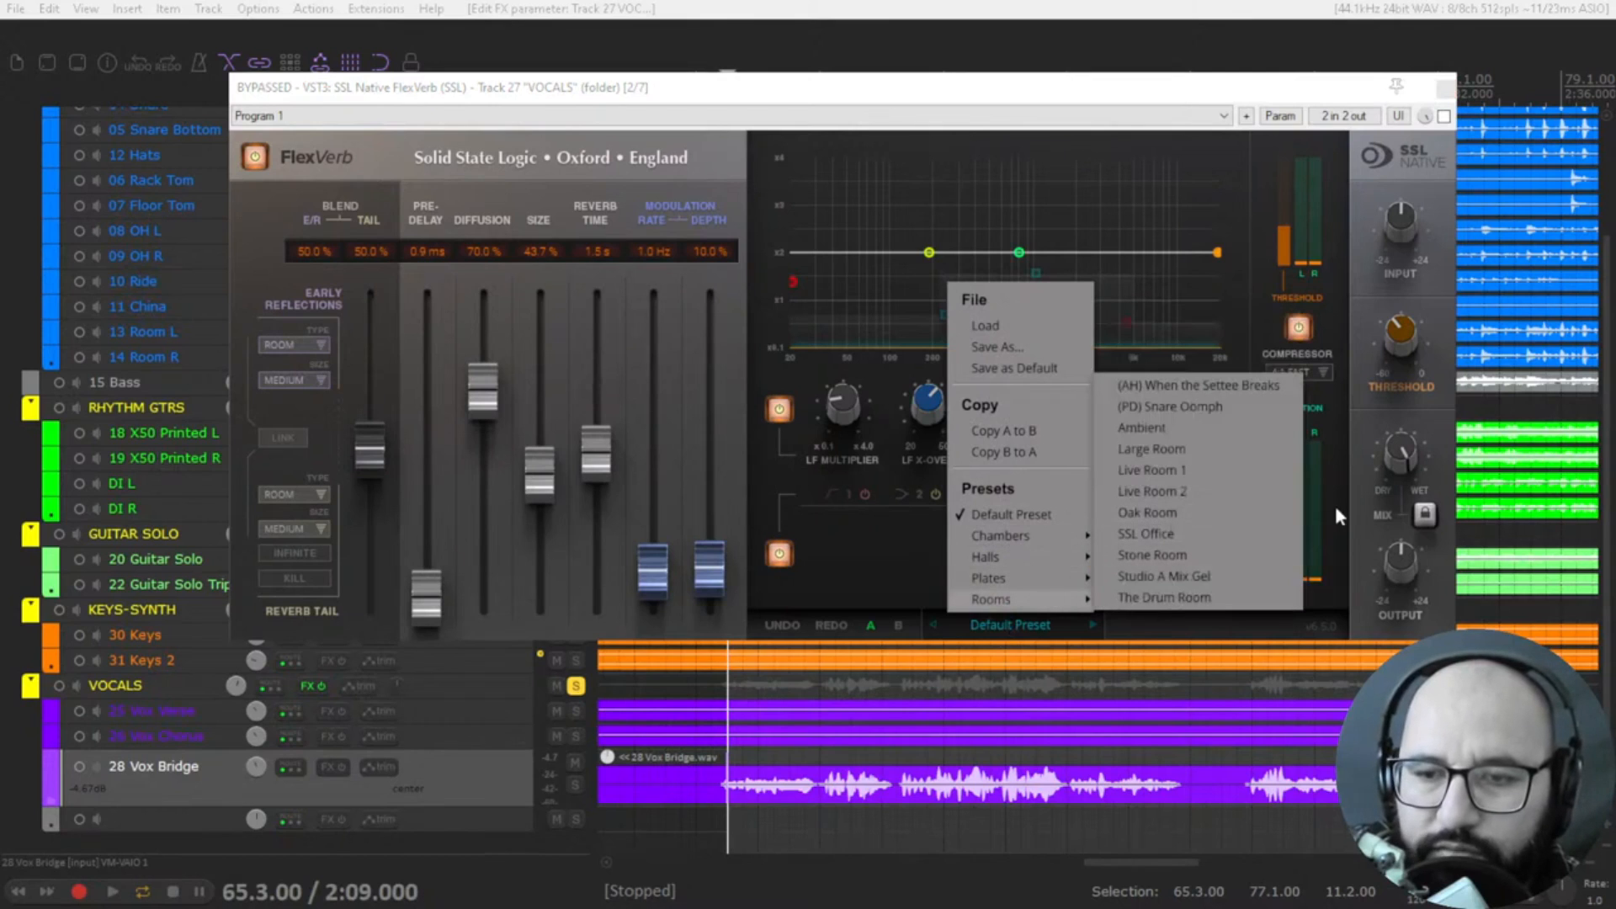
{"action": "left_click", "coordinate": [1354, 497]}
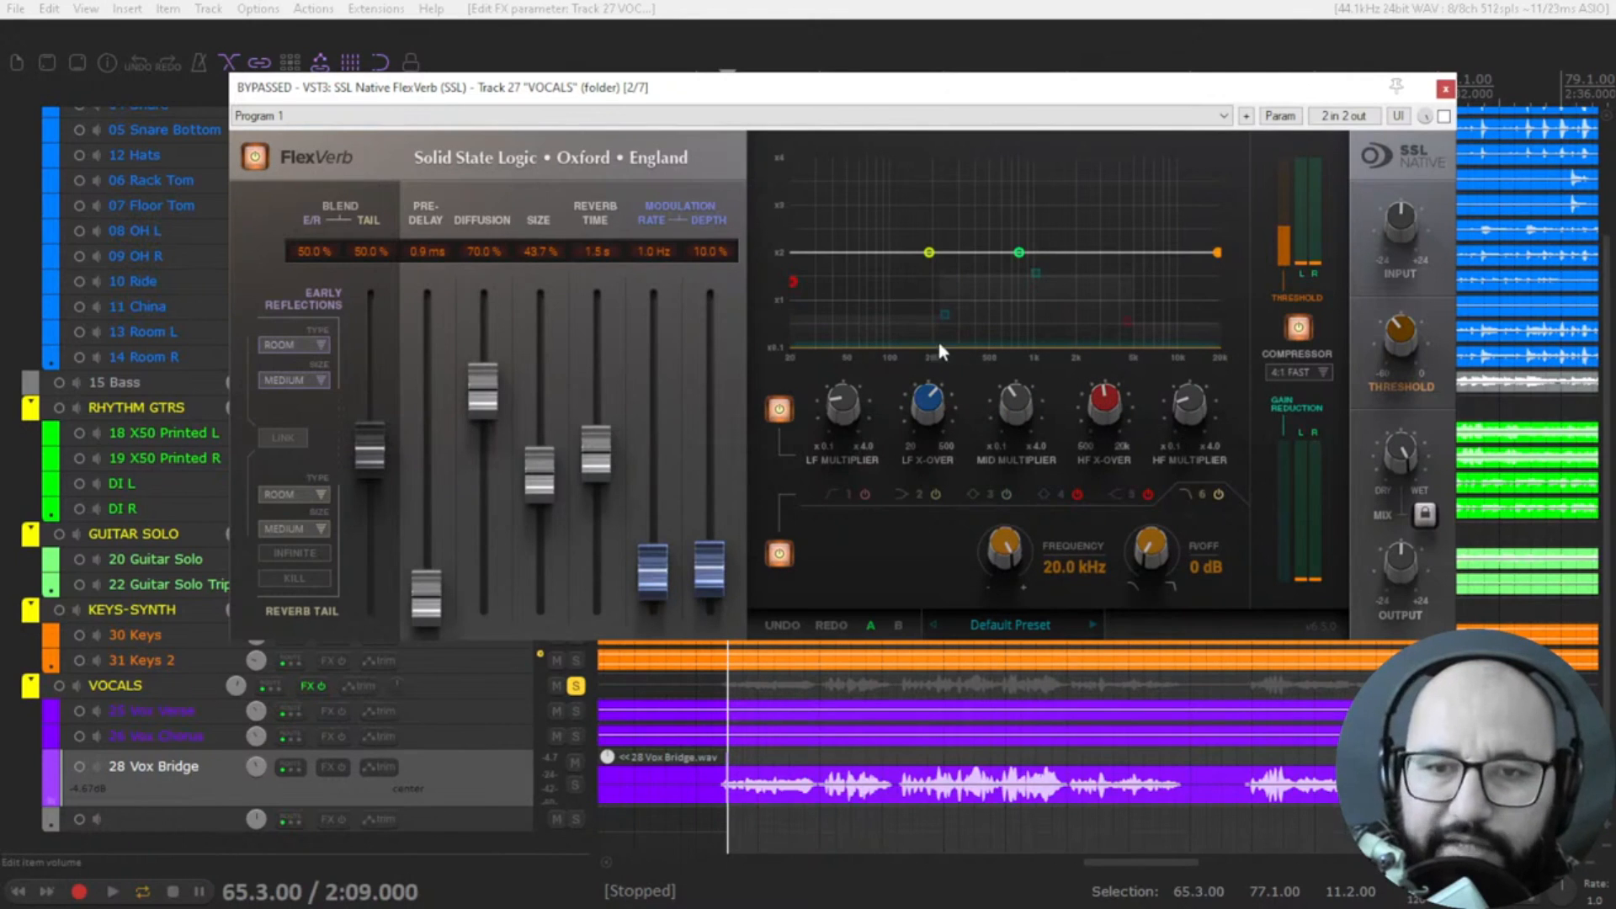
{"action": "left_click", "coordinate": [993, 635]}
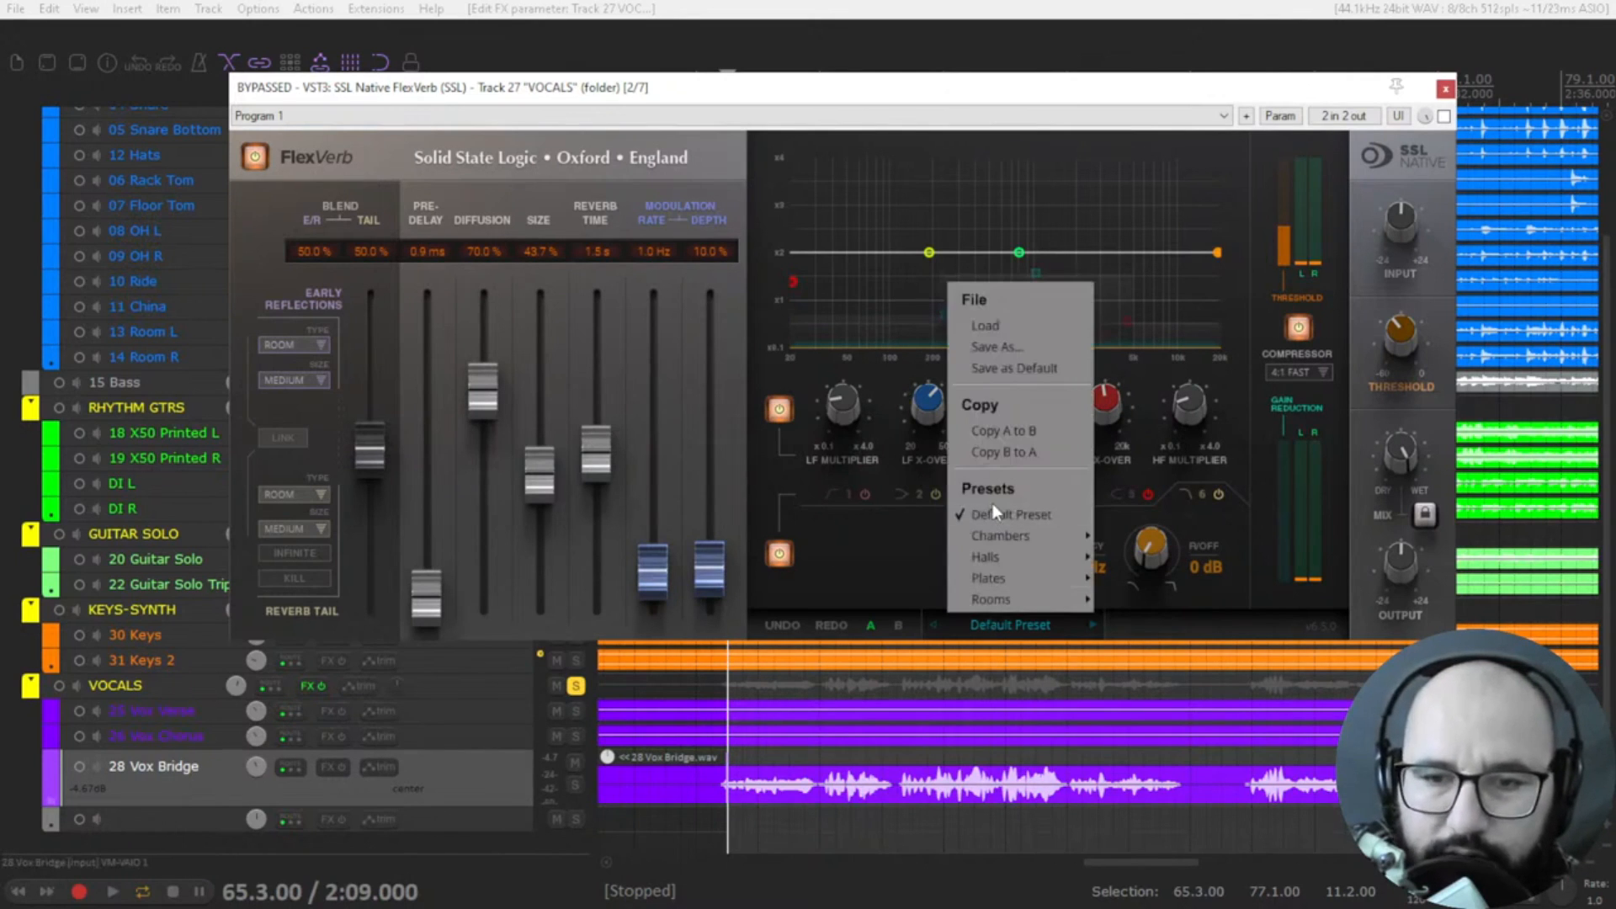
{"action": "left_click", "coordinate": [1015, 510]}
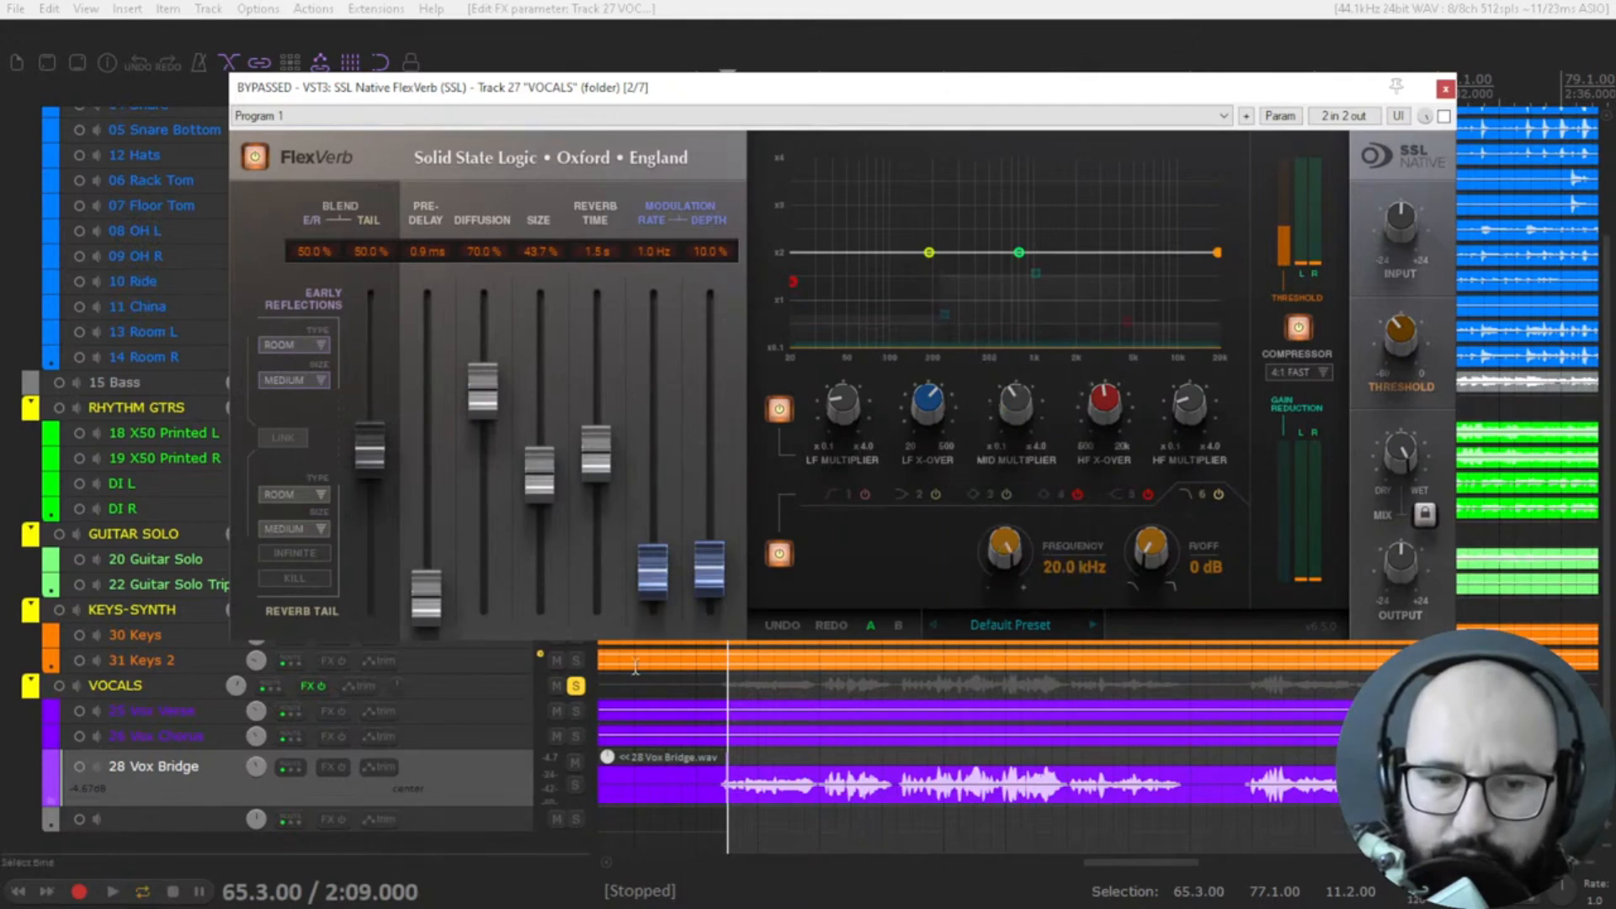
- Take FlexVerb out of bypass during bridge vocal playback, and switch off its compressor with the threshold raised
{"action": "key", "text": "space"}
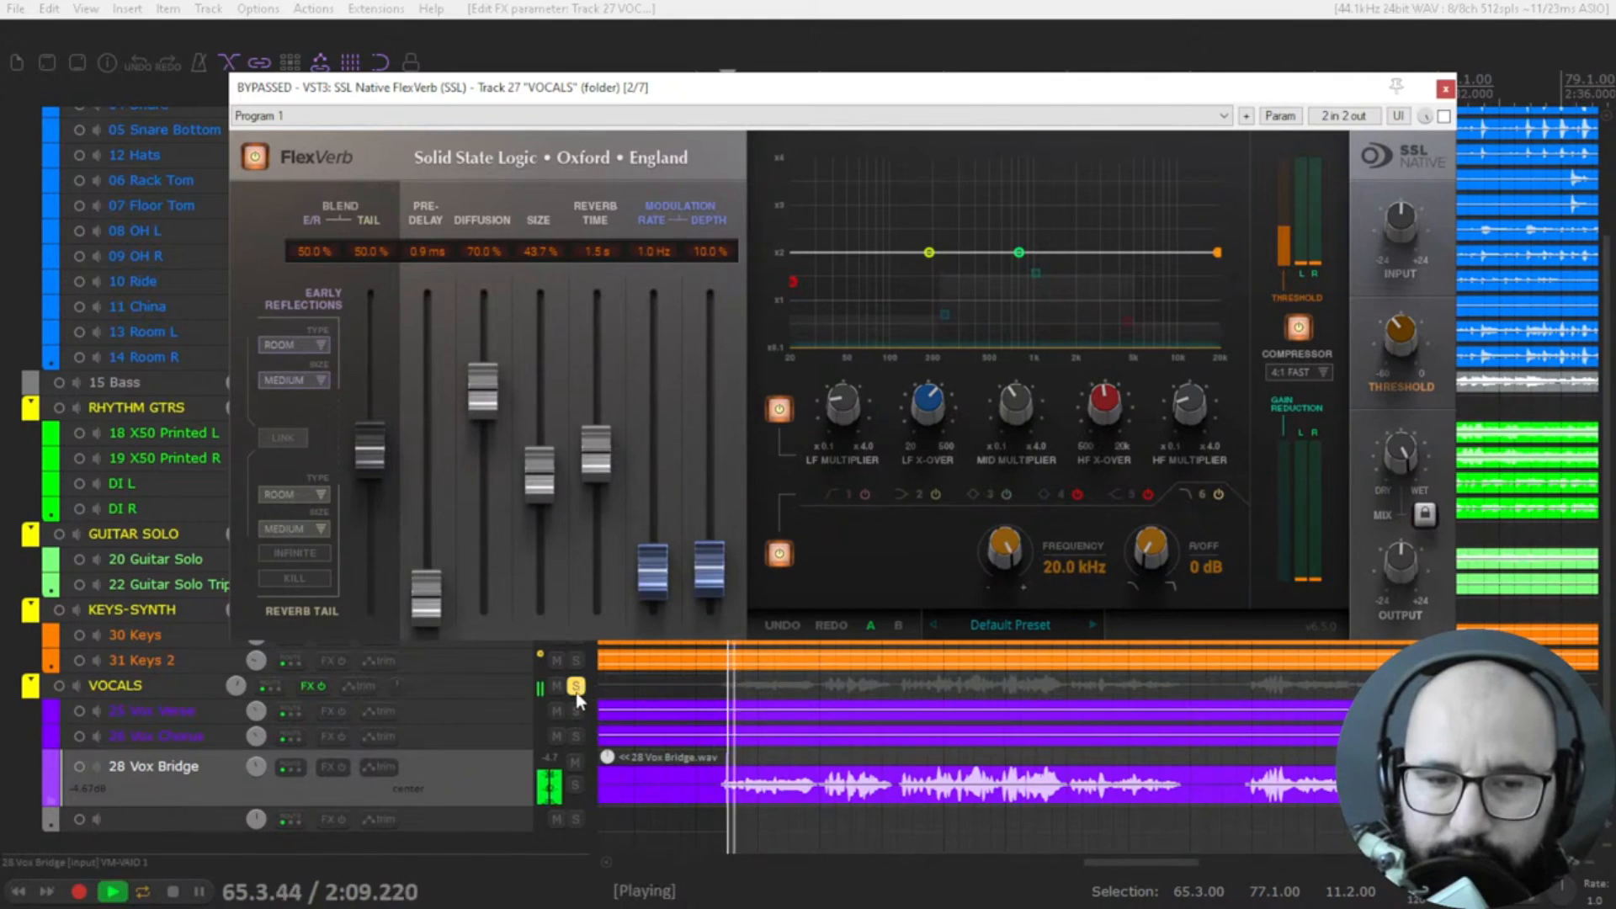
{"action": "left_click", "coordinate": [1443, 116]}
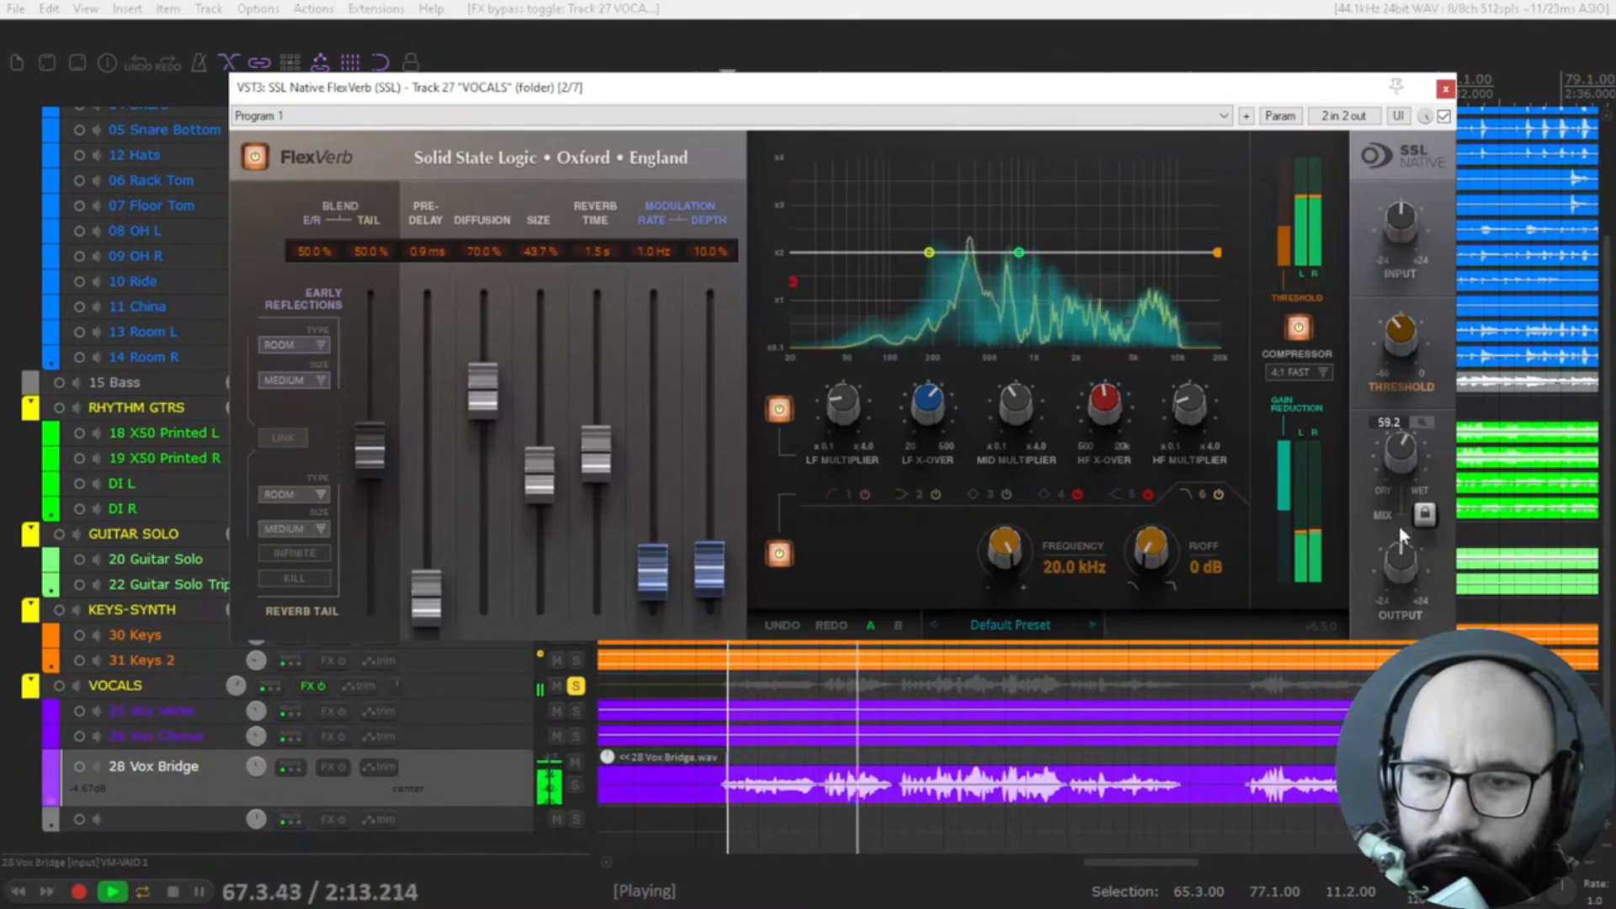
{"action": "left_click_drag", "start_coordinate": [1401, 333], "coordinate": [1416, 174]}
{"action": "left_click", "coordinate": [1299, 329]}
{"action": "key", "text": "space"}
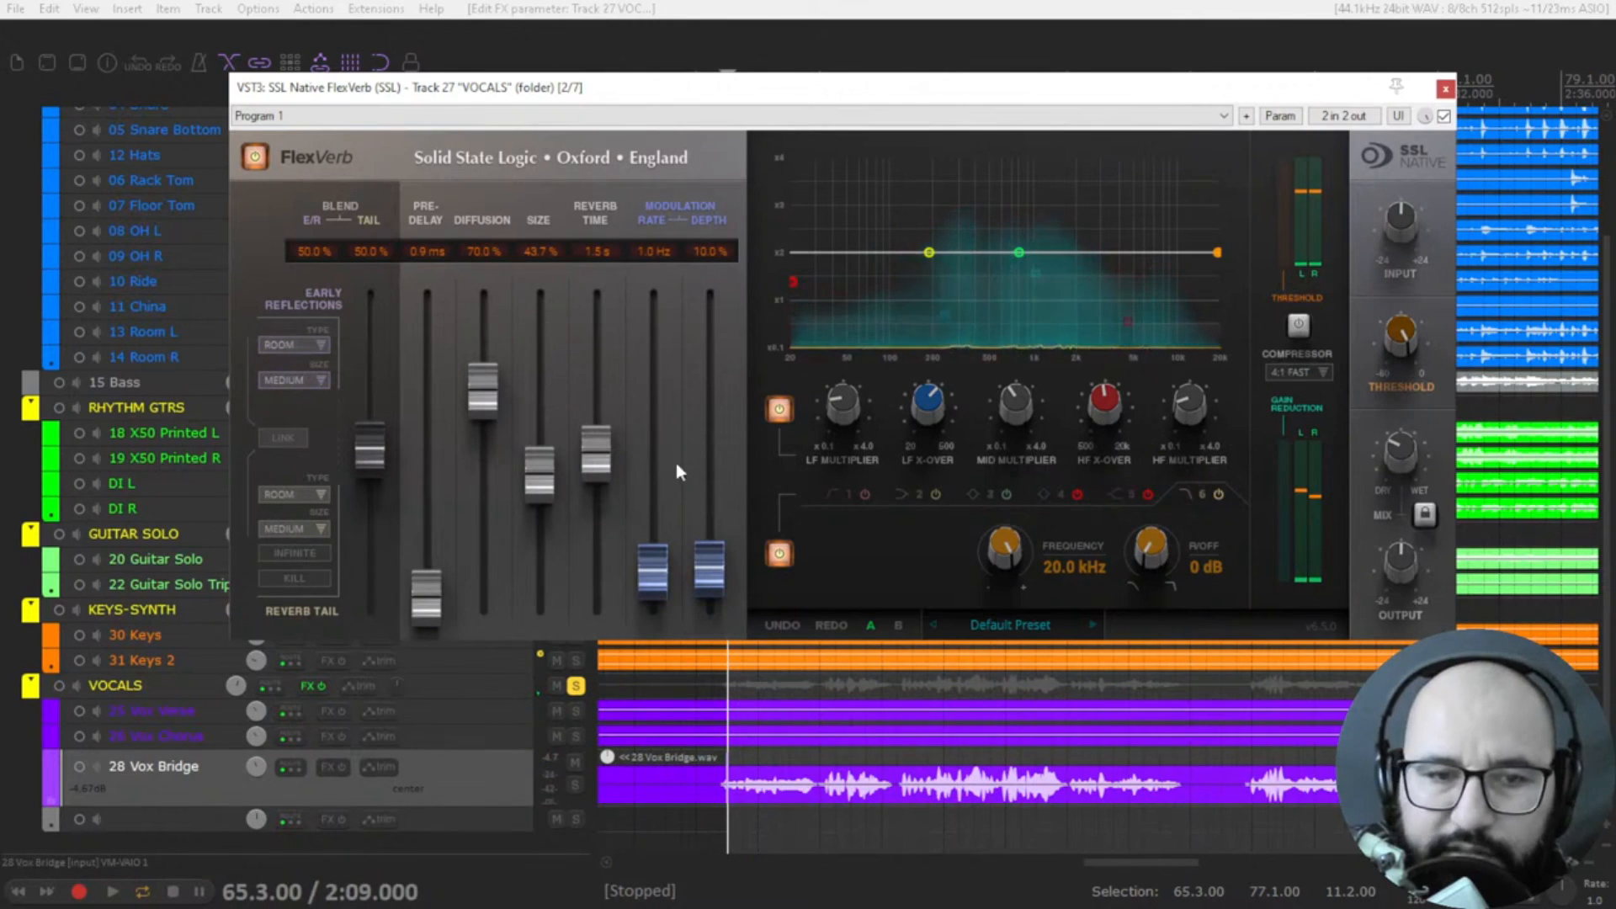
- Audition a nearly full reverb-tail blend on the bridge vocal, and settle on 51.7% early reflections and 48.3% tail
{"action": "key", "text": "space"}
{"action": "left_click_drag", "start_coordinate": [387, 446], "coordinate": [362, 558]}
{"action": "key", "text": "space"}
{"action": "key", "text": "space"}
{"action": "key", "text": "space"}
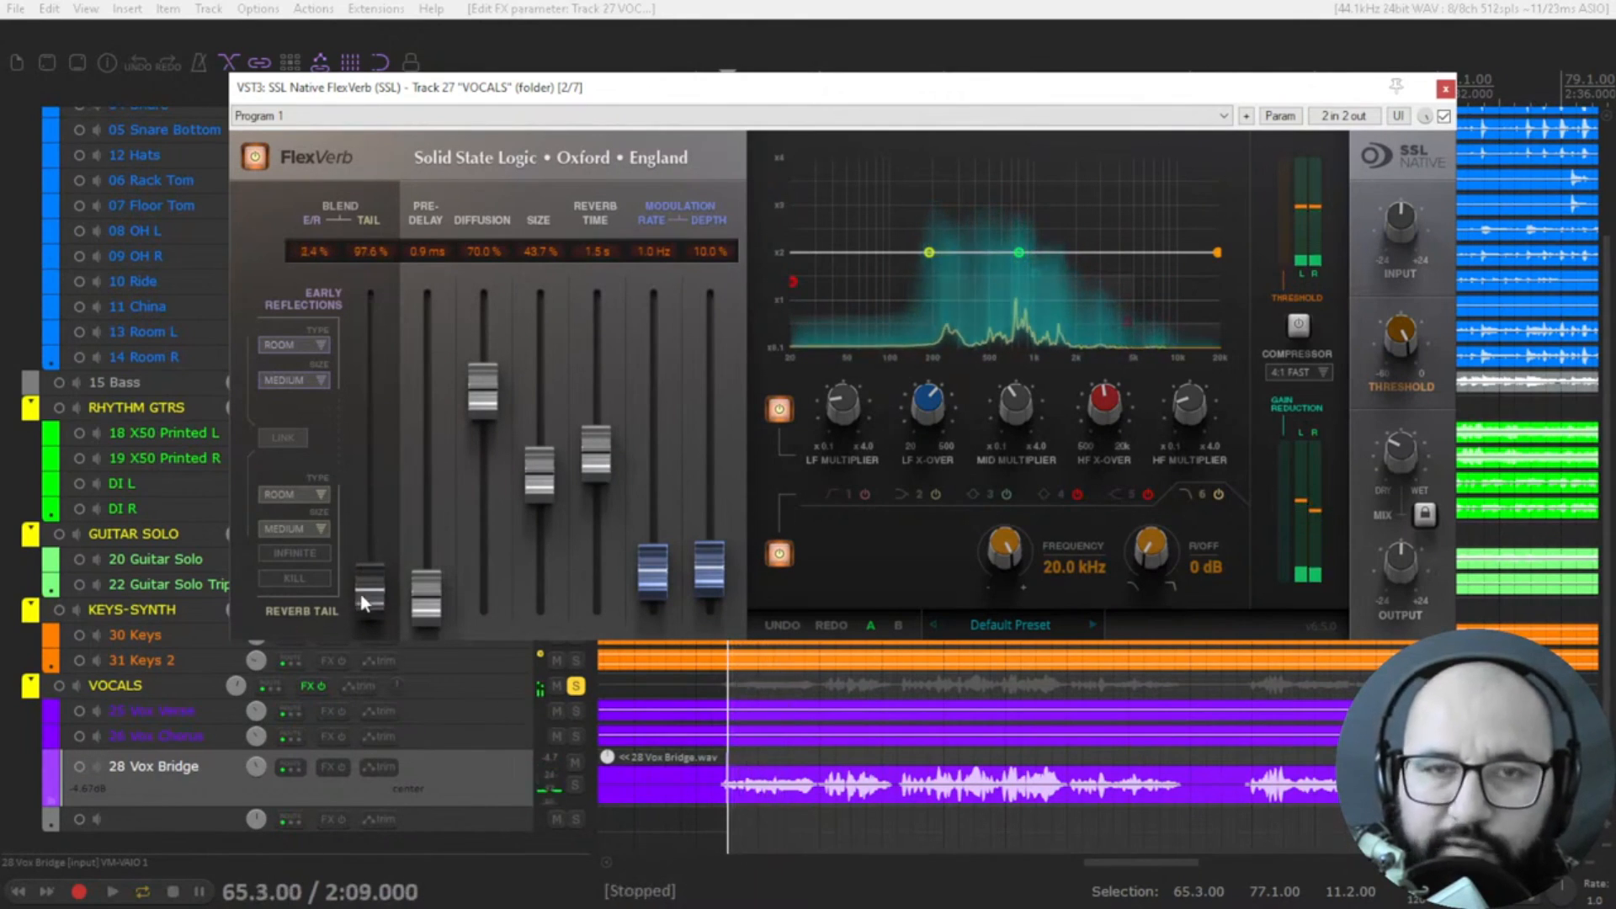
{"action": "key", "text": "space"}
{"action": "left_click_drag", "start_coordinate": [368, 601], "coordinate": [379, 452]}
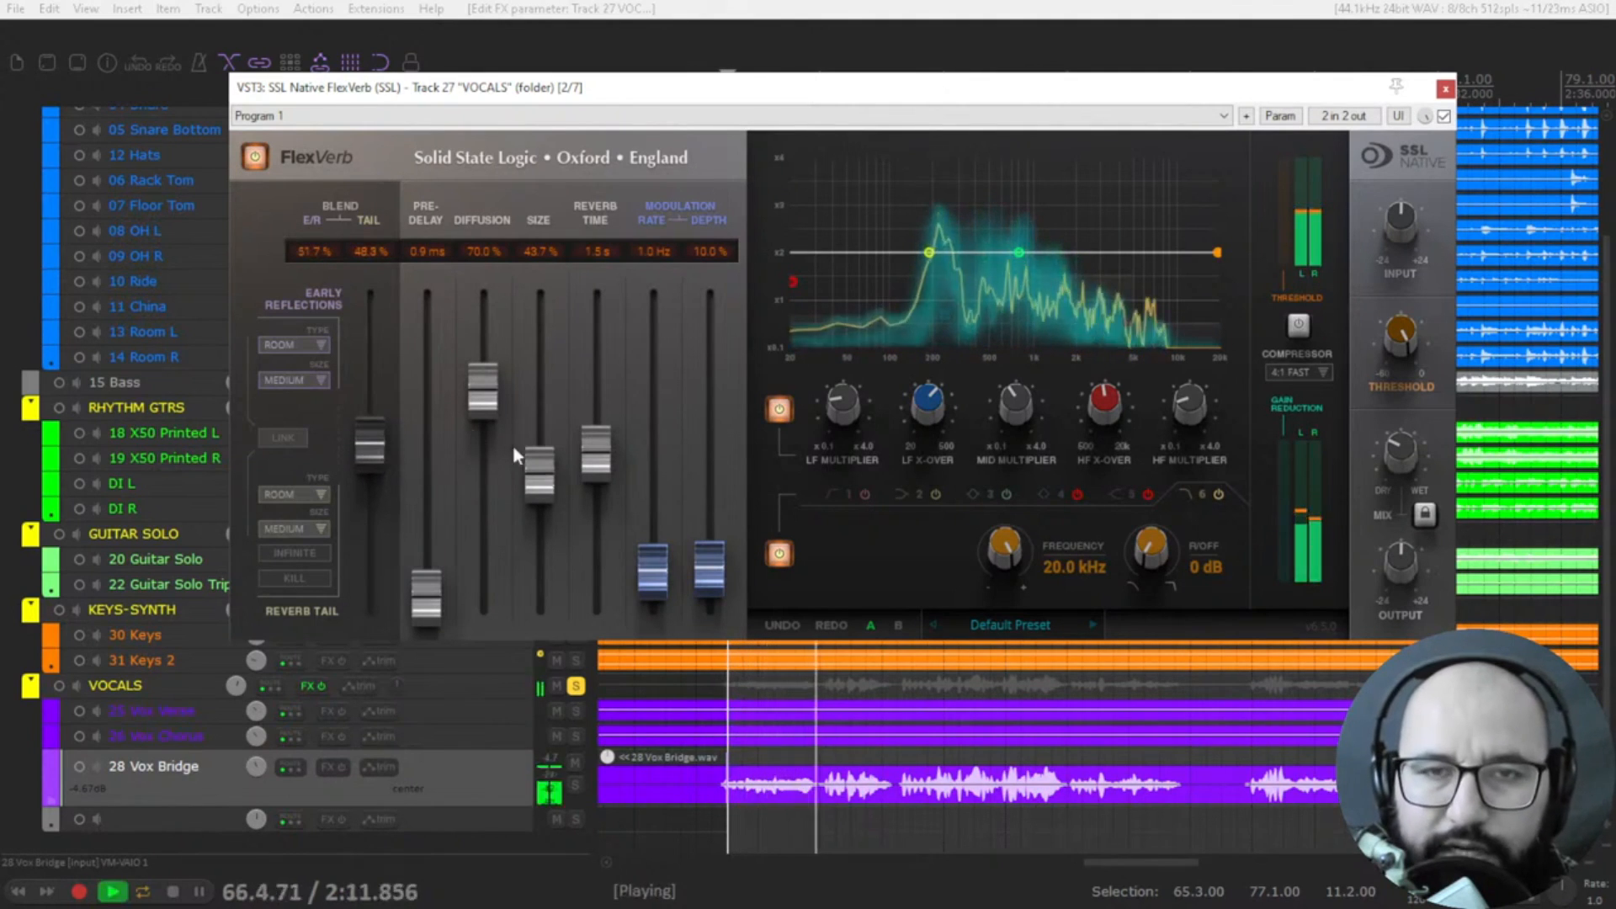
{"action": "key", "text": "space"}
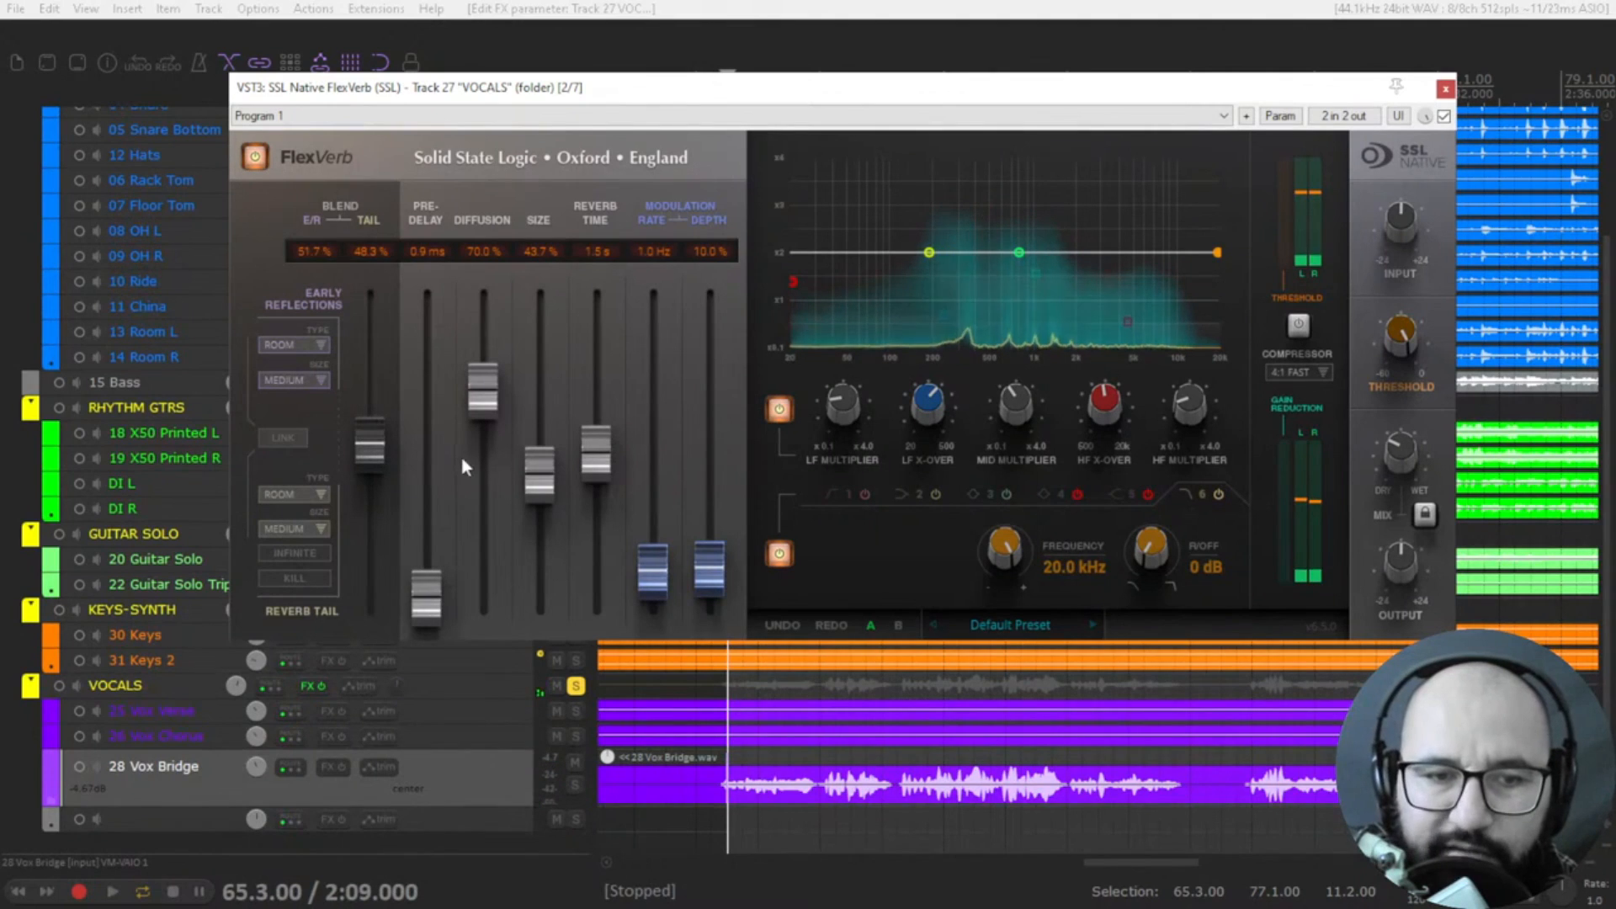
- Raise the reverb's pre-delay to 157.4 ms while auditioning the bridge vocal, and refine it to 172.3 ms
{"action": "key", "text": "space"}
{"action": "left_click_drag", "start_coordinate": [439, 574], "coordinate": [431, 493]}
{"action": "key", "text": "space"}
{"action": "key", "text": "space"}
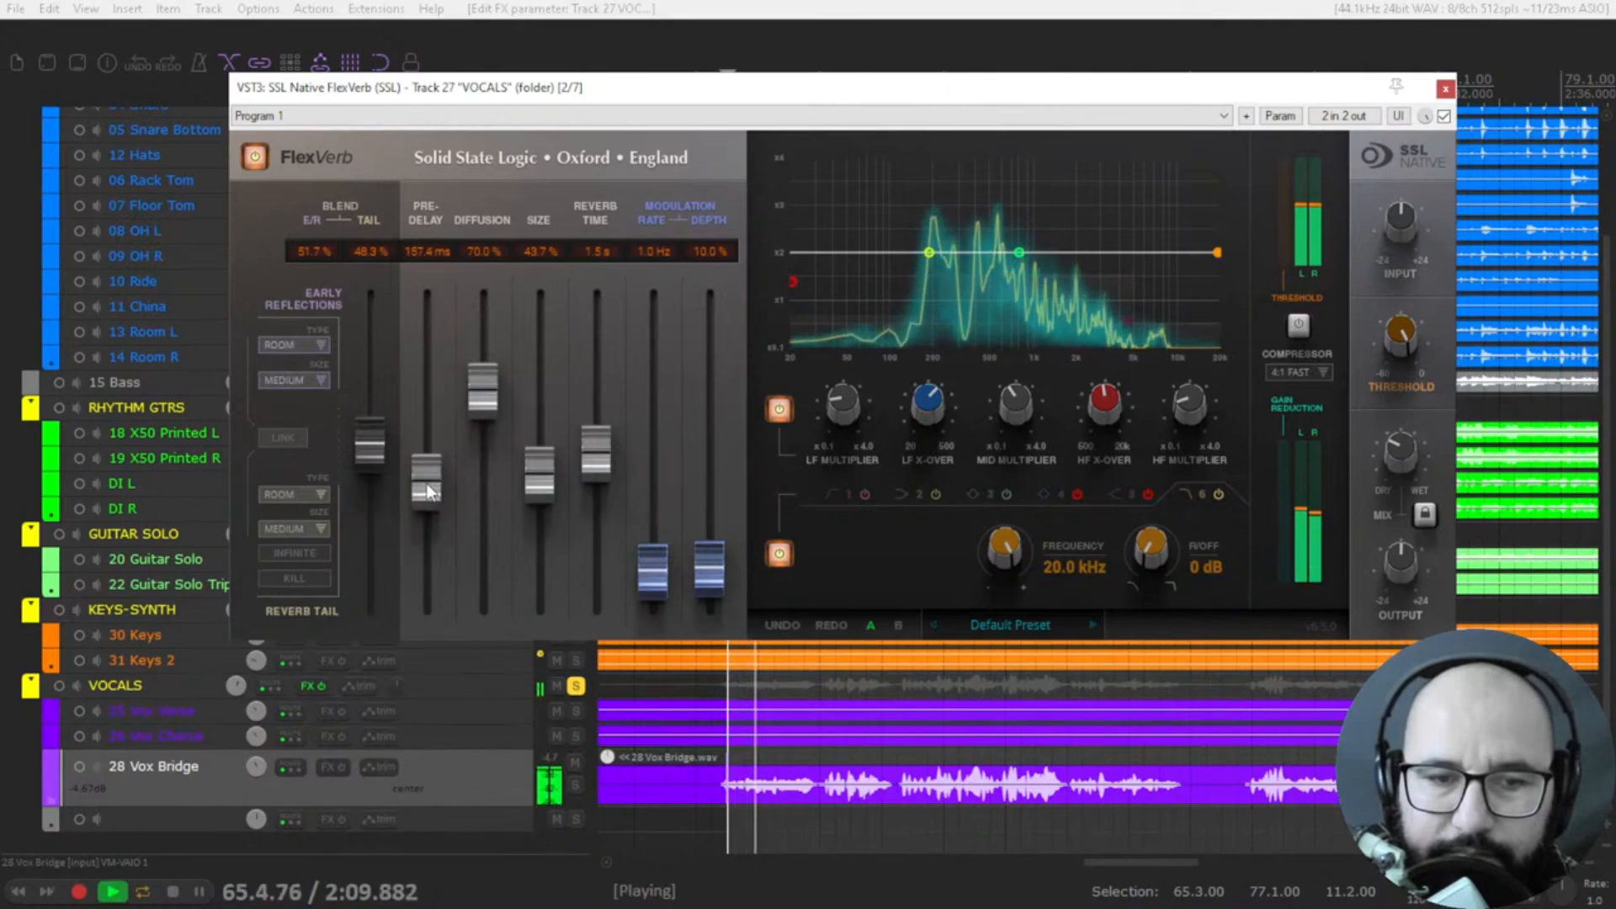
{"action": "key", "text": "space"}
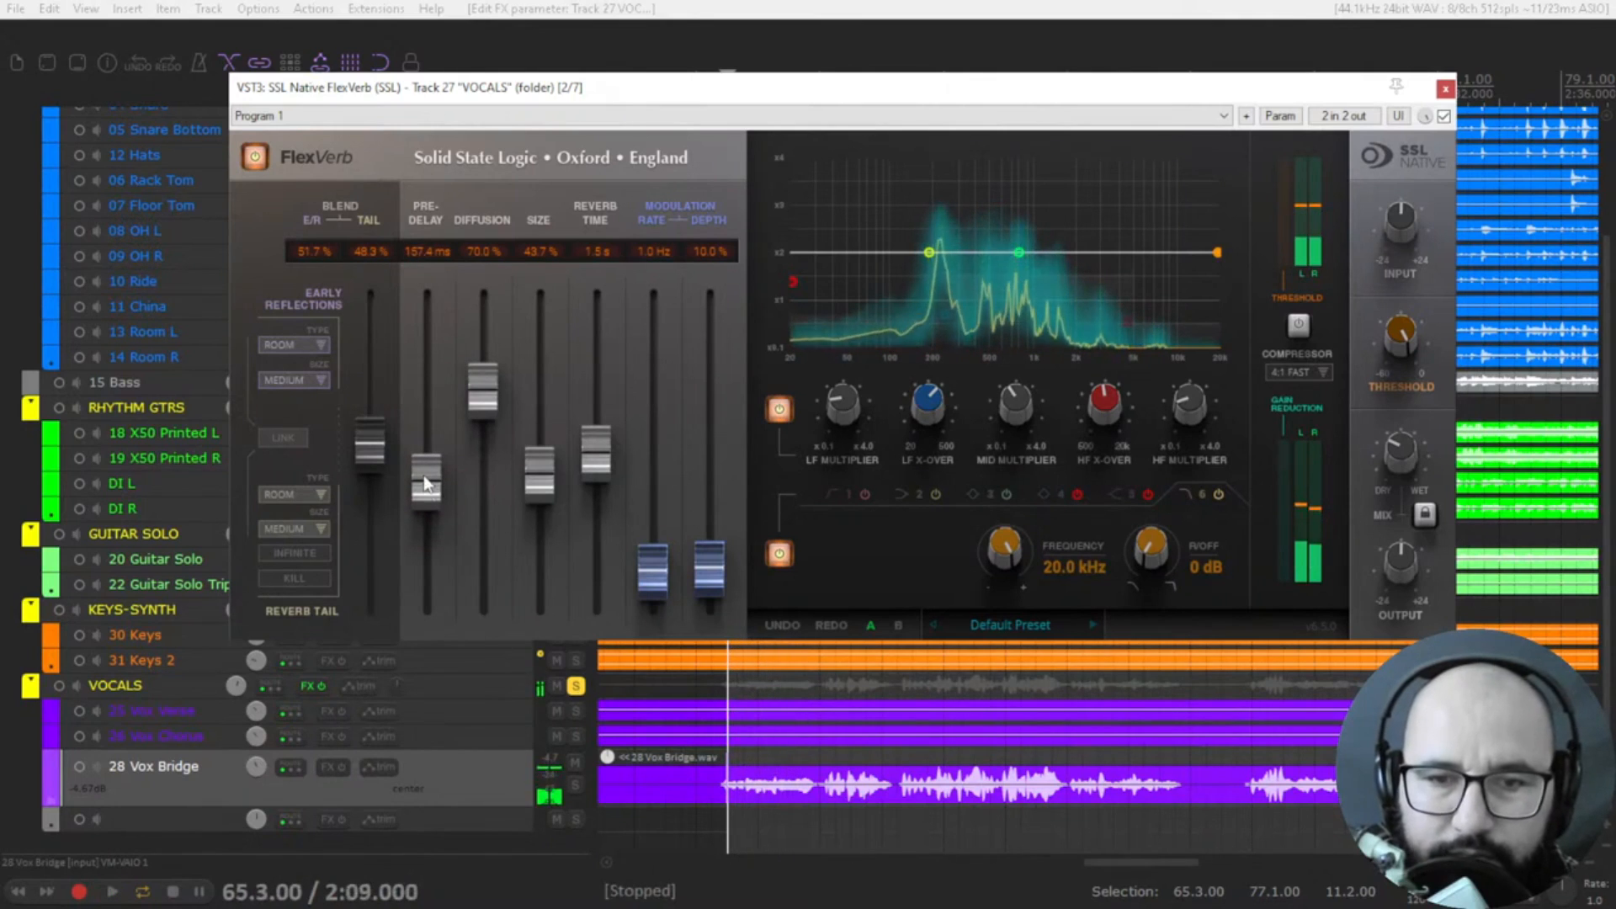
{"action": "key", "text": "space"}
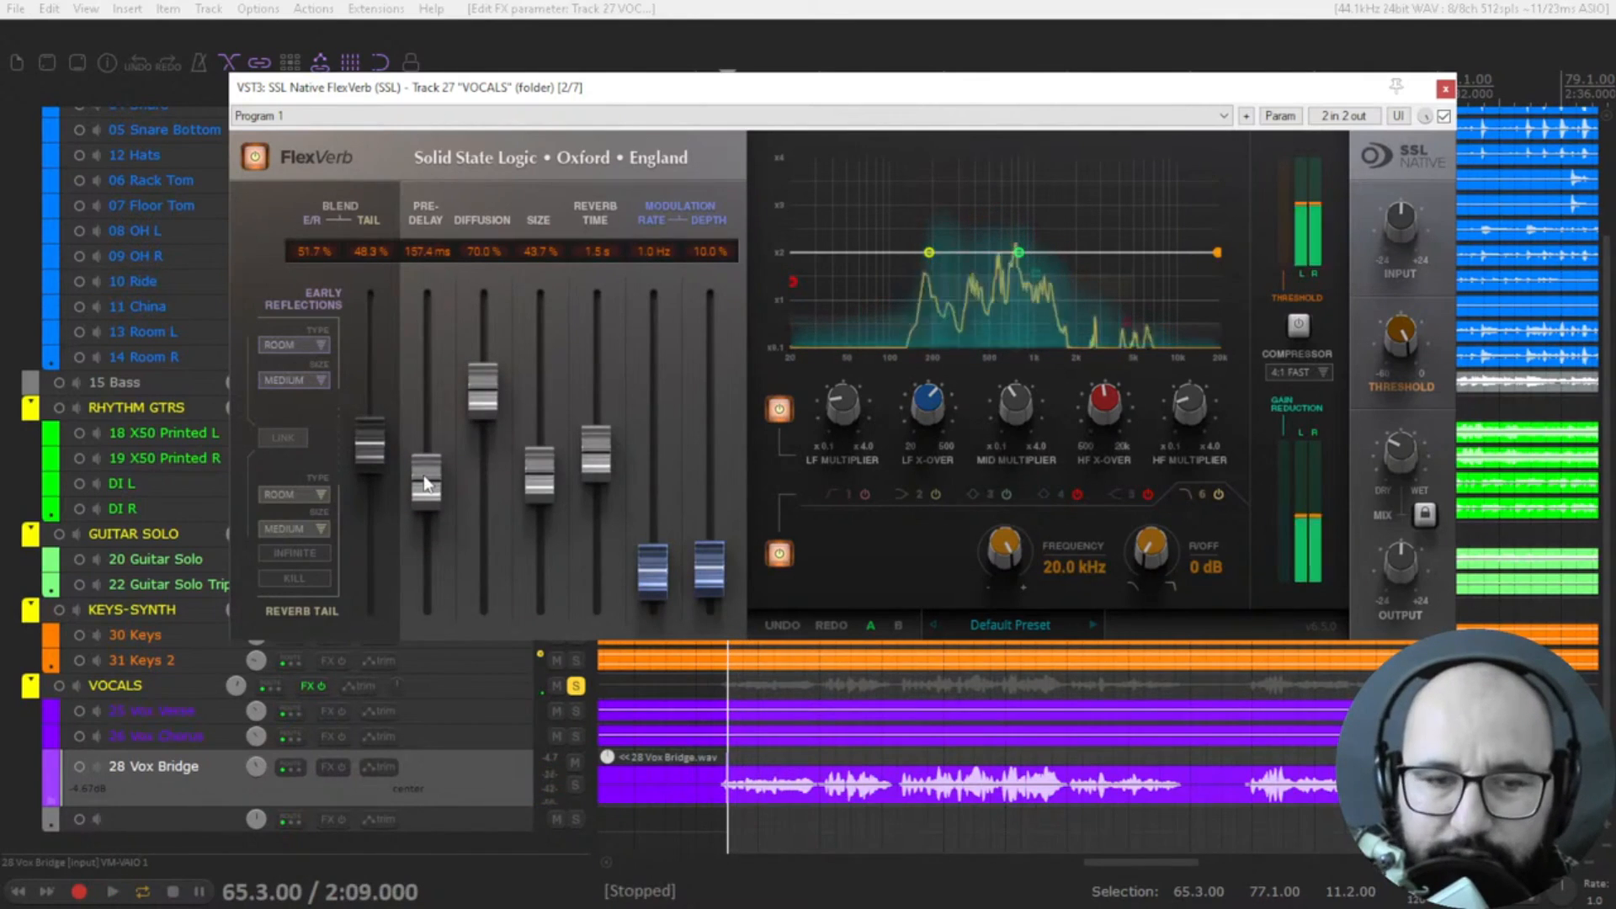
{"action": "mouse_move", "coordinate": [425, 482]}
{"action": "left_mouse_down"}
{"action": "mouse_move", "coordinate": [427, 510]}
{"action": "mouse_move", "coordinate": [434, 362]}
{"action": "mouse_move", "coordinate": [427, 476]}
{"action": "left_mouse_up"}
{"action": "key", "text": "space"}
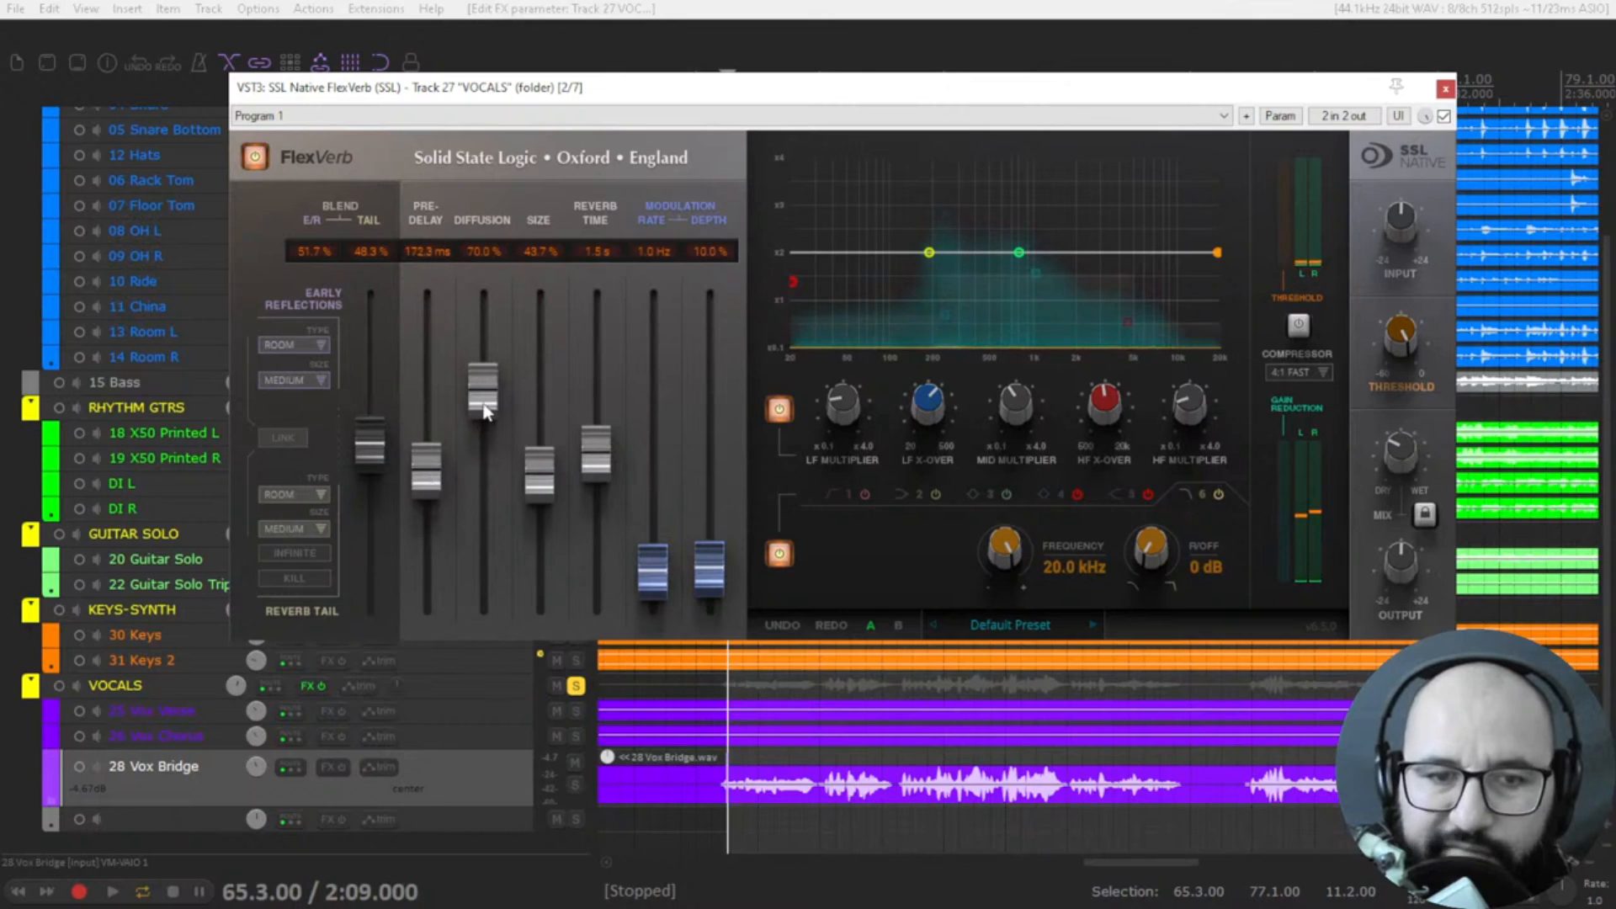
- Try diffusion at 99.6% during playback, and settle on 54.4% diffusion with a pre-delay of 147.9 ms
{"action": "key", "text": "space"}
{"action": "left_click_drag", "start_coordinate": [483, 391], "coordinate": [514, 310]}
{"action": "key", "text": "space"}
{"action": "key", "text": "space"}
{"action": "left_click_drag", "start_coordinate": [436, 477], "coordinate": [439, 493]}
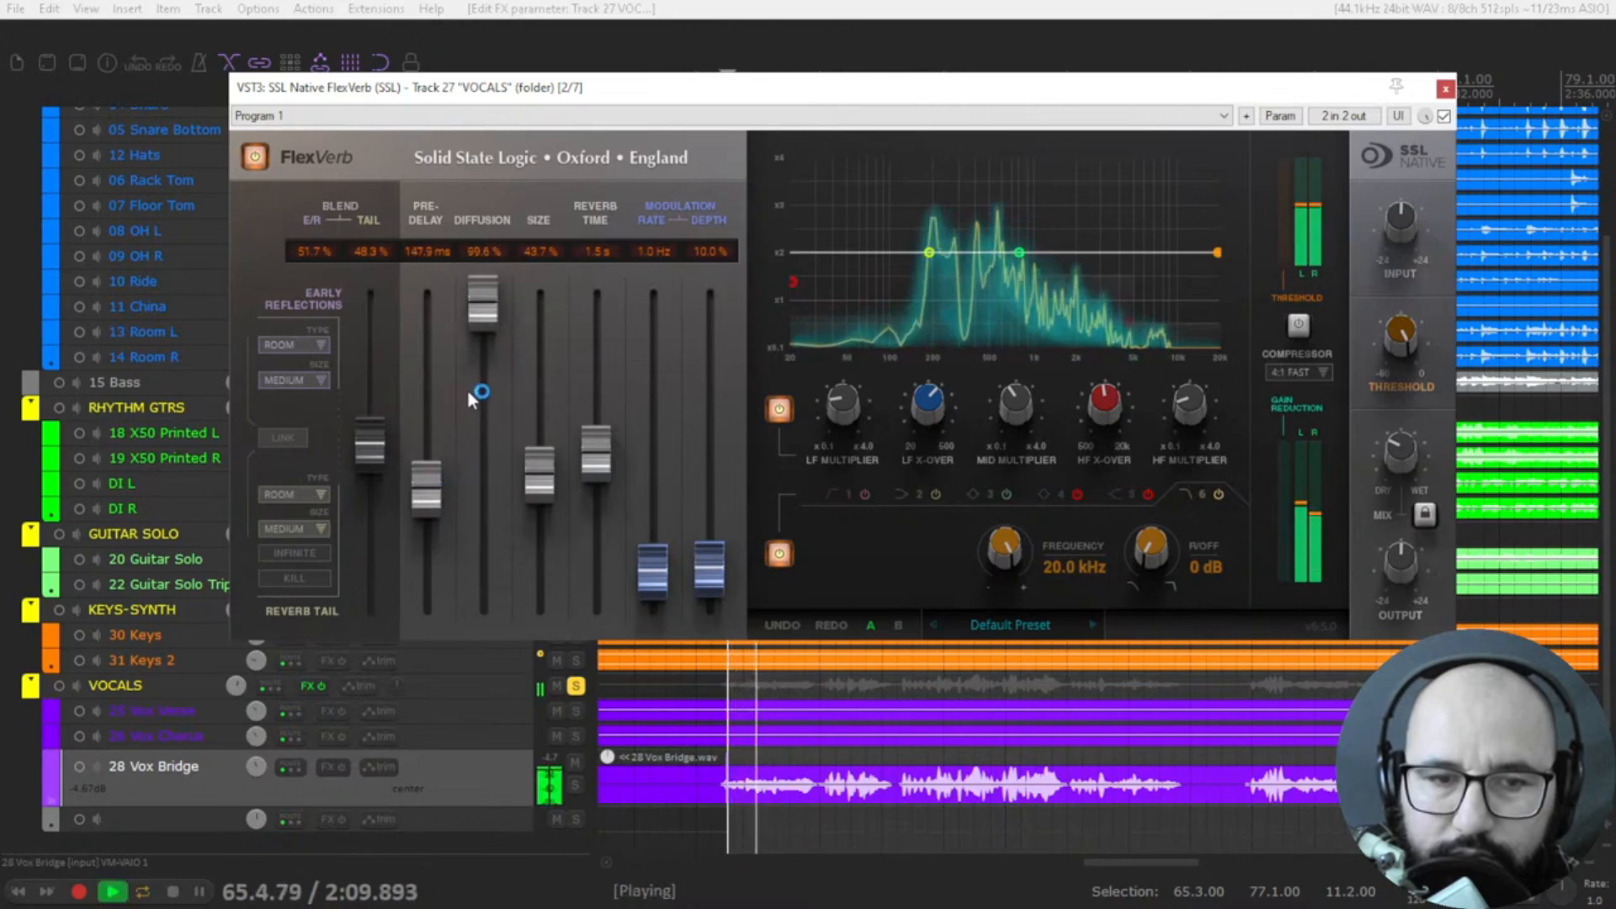
{"action": "key", "text": "space"}
{"action": "left_click_drag", "start_coordinate": [495, 367], "coordinate": [486, 433]}
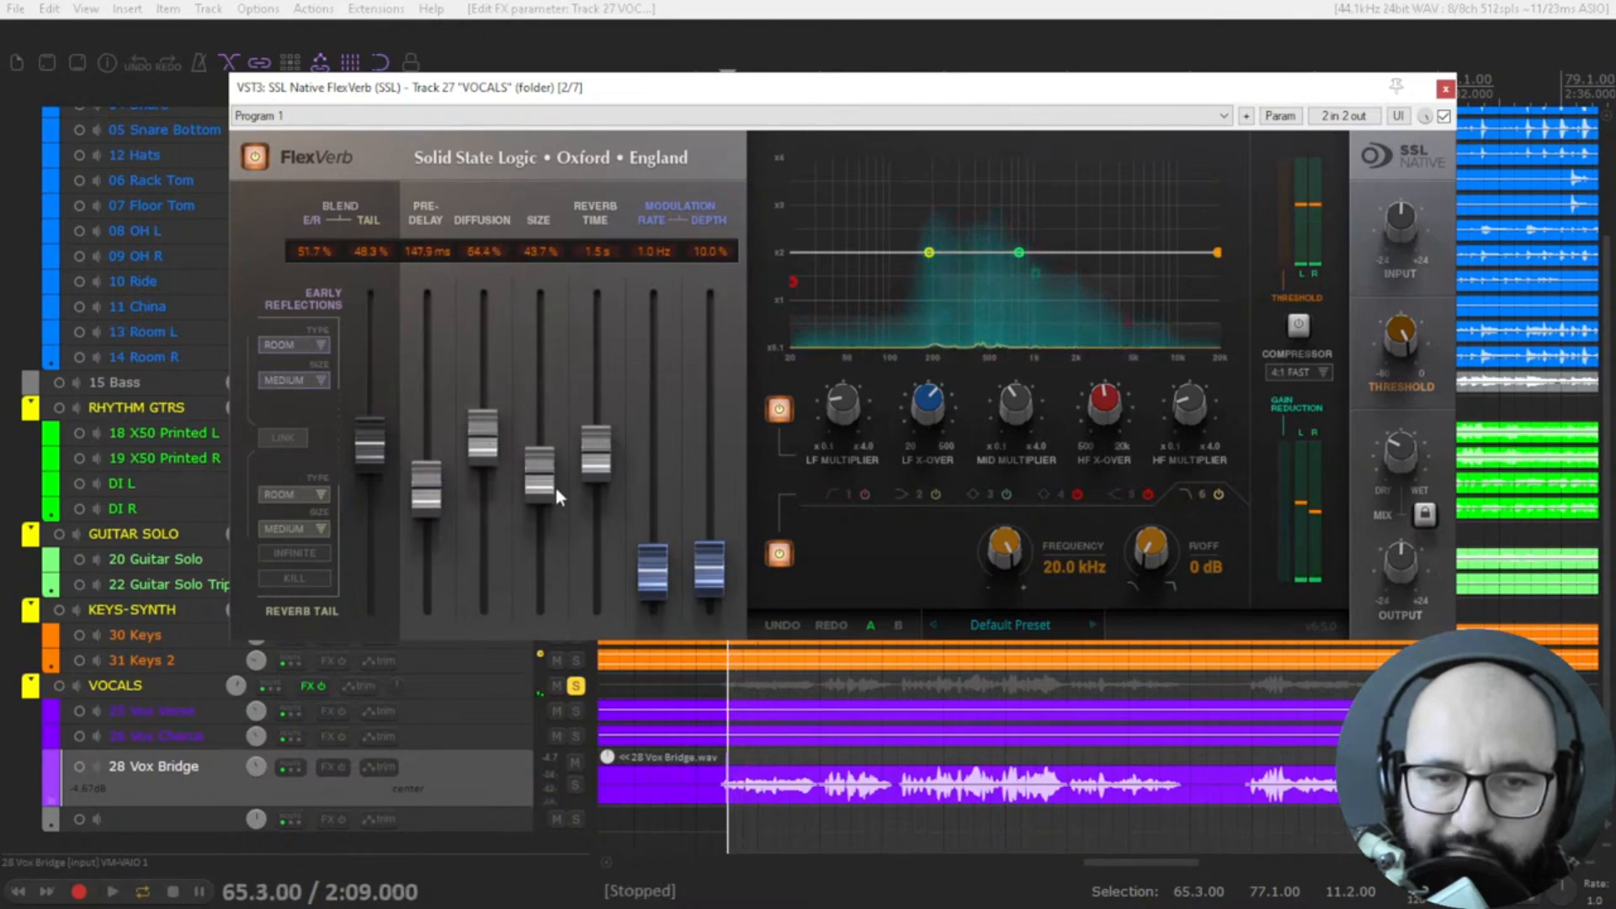
- Raise the reverb size to 45.7% while auditioning the bridge vocal
{"action": "key", "text": "space"}
{"action": "mouse_move", "coordinate": [555, 488]}
{"action": "left_mouse_down"}
{"action": "mouse_move", "coordinate": [559, 321]}
{"action": "mouse_move", "coordinate": [542, 589]}
{"action": "mouse_move", "coordinate": [547, 488]}
{"action": "left_mouse_up"}
{"action": "key", "text": "space"}
{"action": "key", "text": "space"}
{"action": "key", "text": "space"}
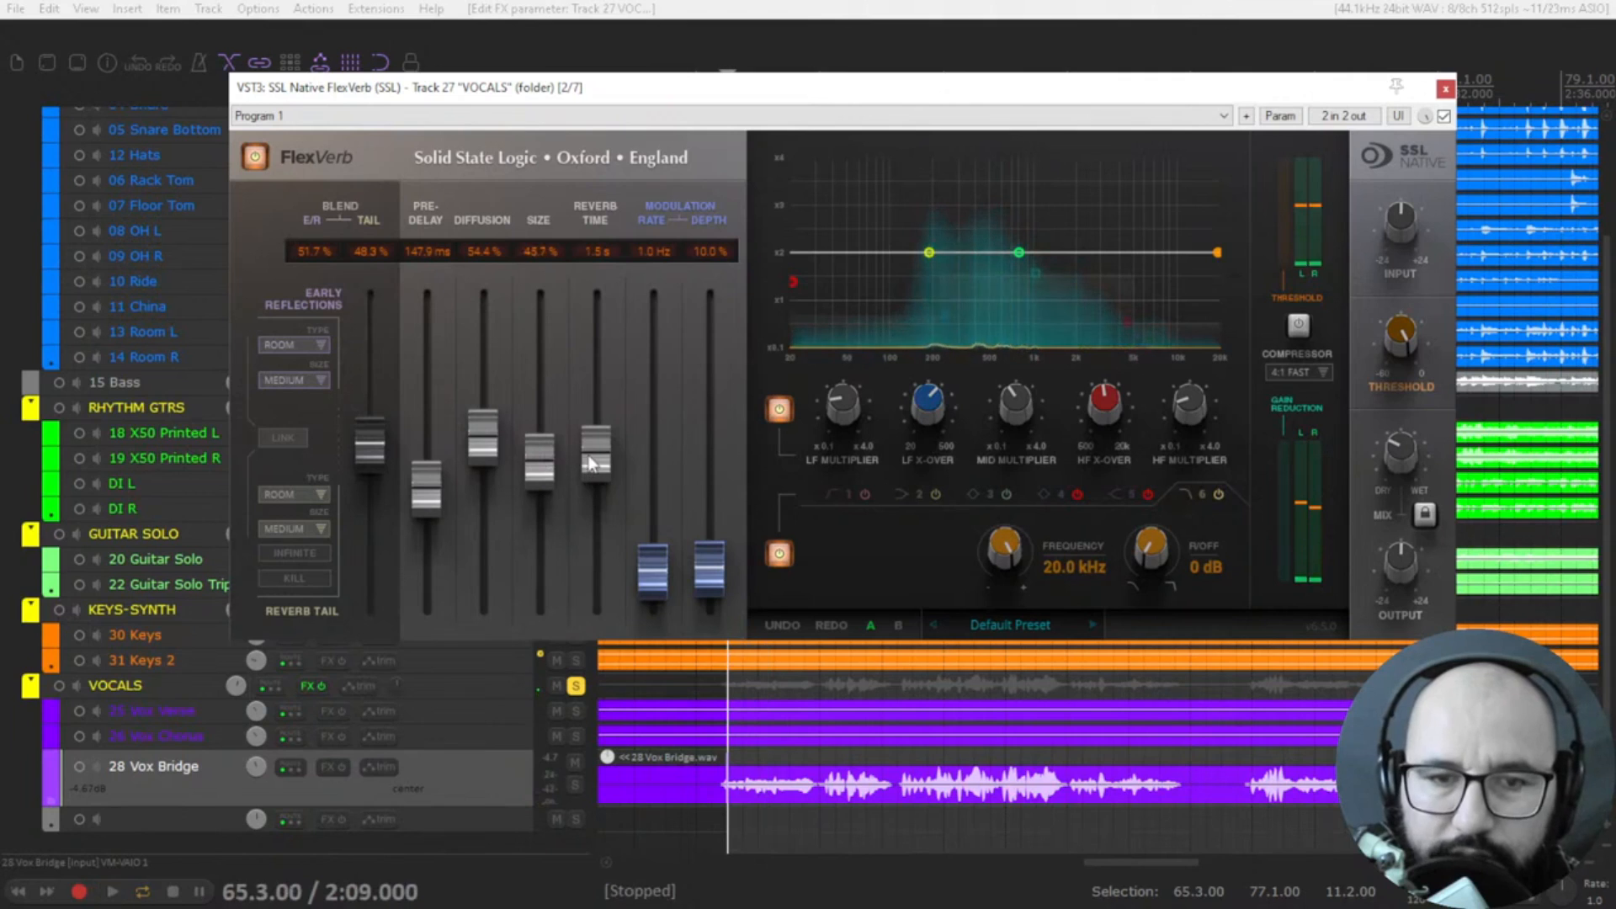
- Lengthen the reverb time to 2.2 s during bridge vocal playback
{"action": "key", "text": "space"}
{"action": "left_click_drag", "start_coordinate": [600, 461], "coordinate": [600, 390]}
{"action": "key", "text": "space"}
- Audition a faster modulation rate on the bridge vocal, and set modulation to 0.1 Hz rate and 0% depth
{"action": "key", "text": "space"}
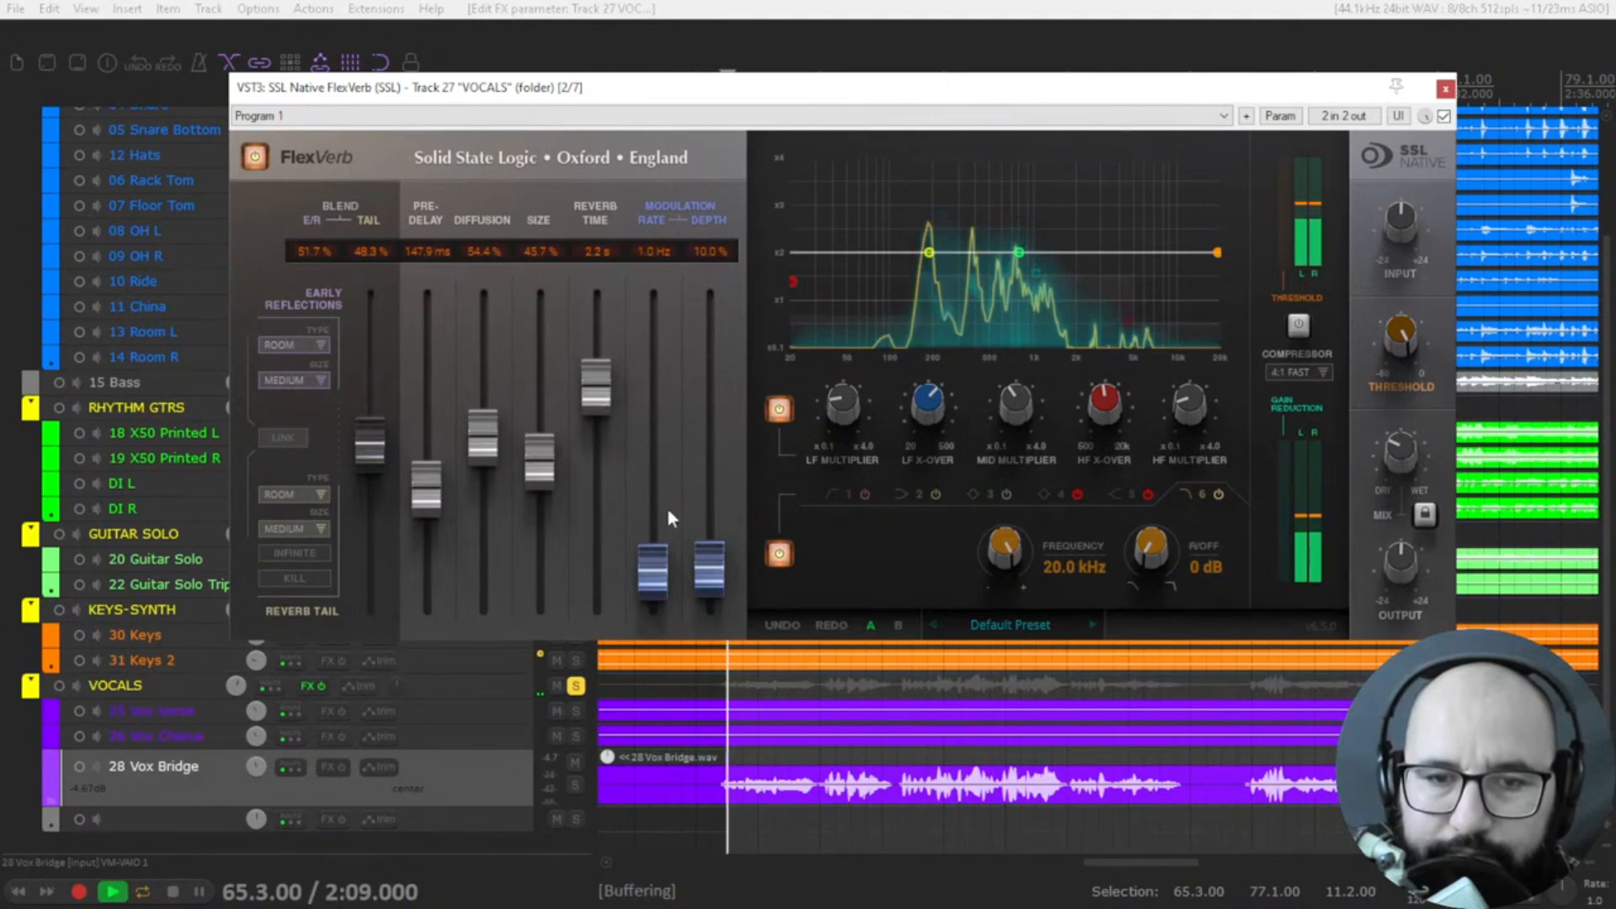
{"action": "left_click_drag", "start_coordinate": [665, 503], "coordinate": [667, 406]}
{"action": "mouse_move", "coordinate": [709, 568]}
{"action": "left_mouse_down"}
{"action": "mouse_move", "coordinate": [726, 349]}
{"action": "mouse_move", "coordinate": [724, 370]}
{"action": "mouse_move", "coordinate": [670, 386]}
{"action": "mouse_move", "coordinate": [706, 473]}
{"action": "mouse_move", "coordinate": [707, 600]}
{"action": "left_mouse_up"}
{"action": "key", "text": "space"}
{"action": "left_click_drag", "start_coordinate": [654, 421], "coordinate": [648, 614]}
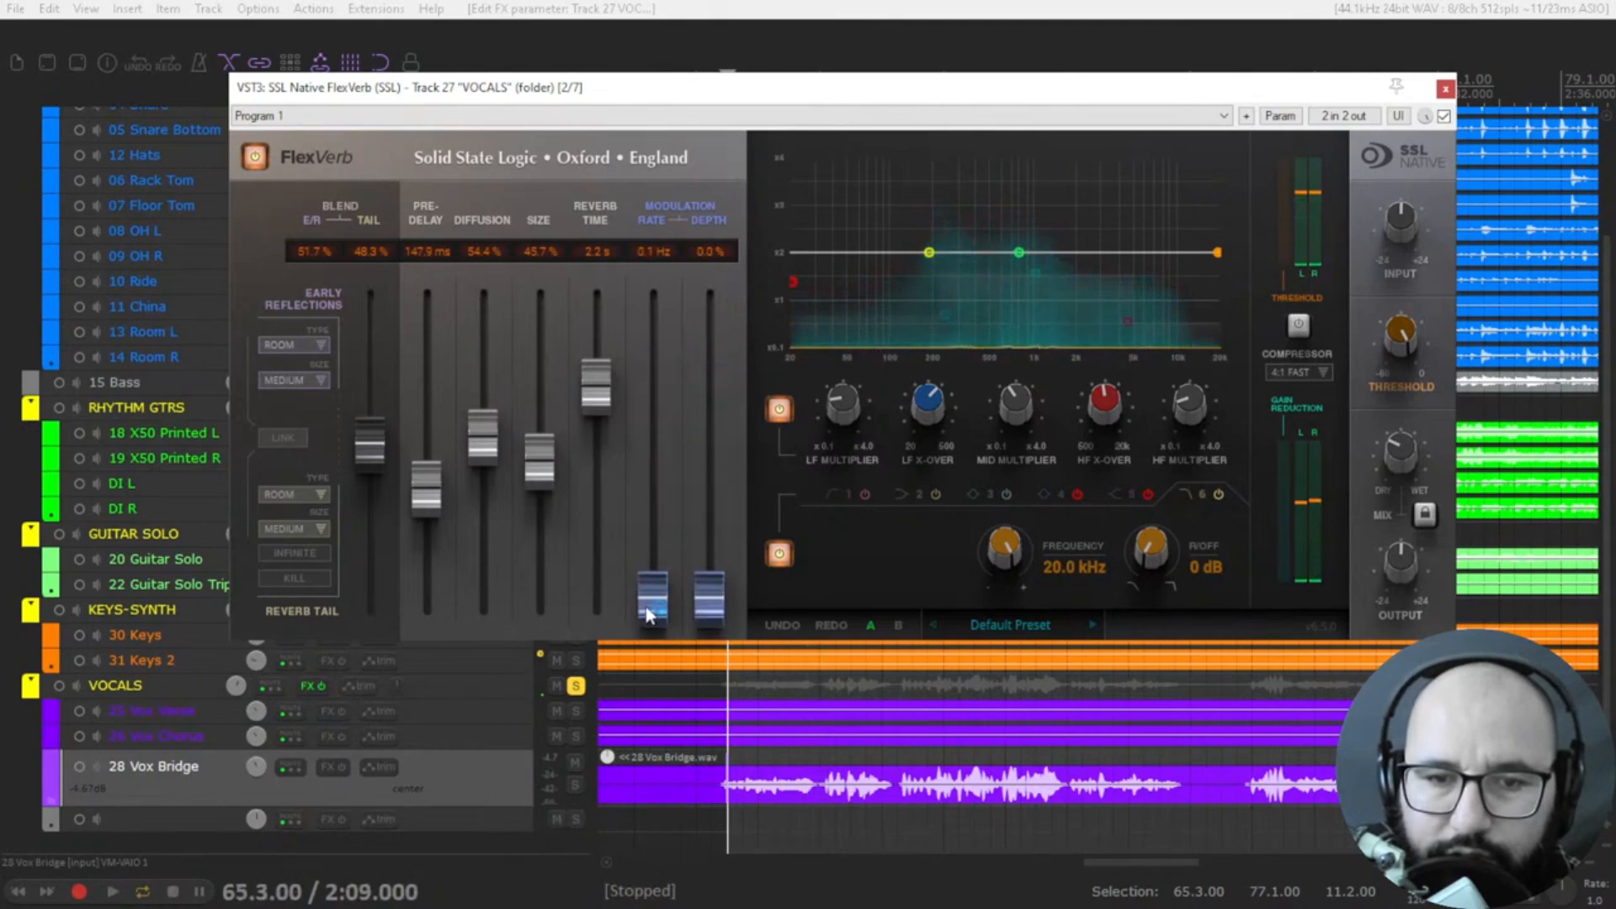
- Raise the cutoff frequency of EQ band 1 to about 443 Hz while playing the bridge vocal
{"action": "key", "text": "space"}
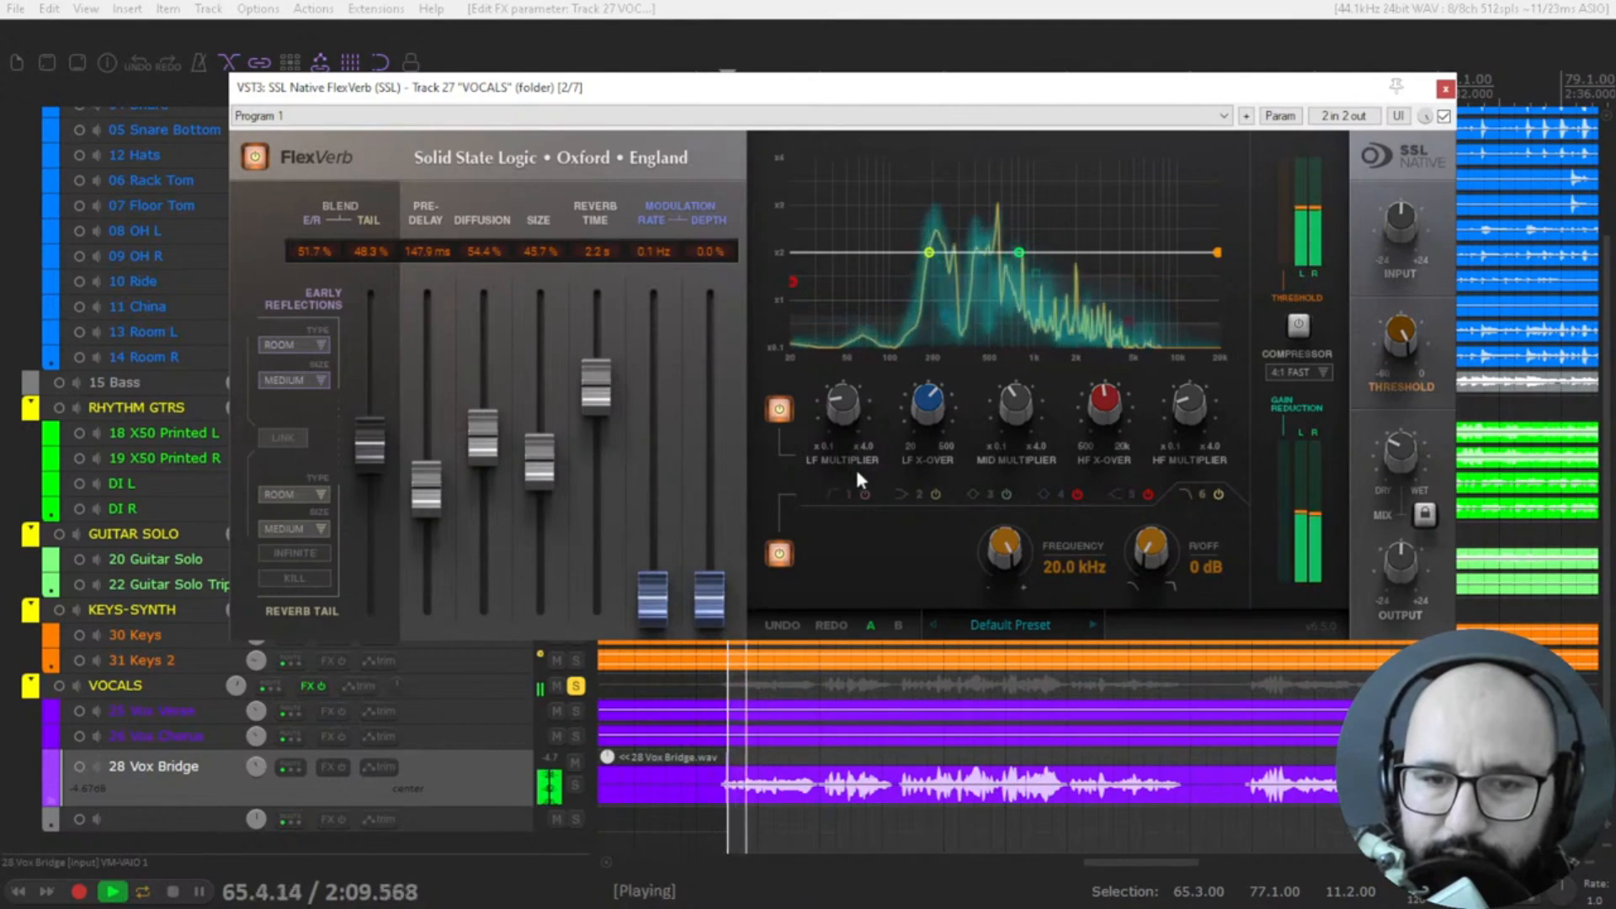
{"action": "left_click", "coordinate": [827, 496]}
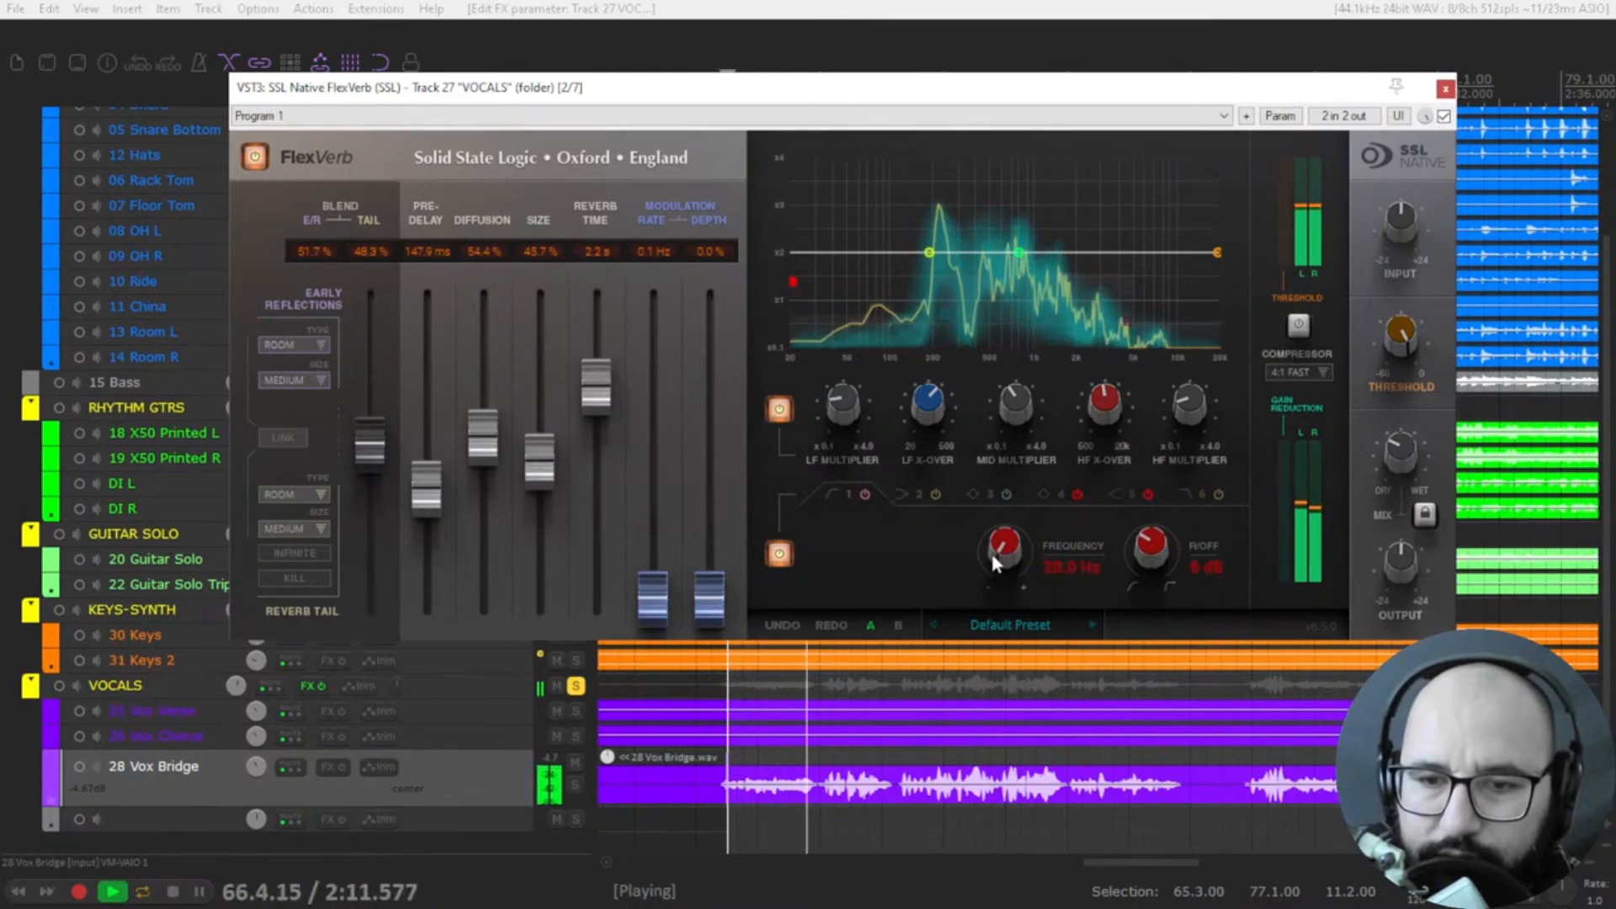
{"action": "left_click_drag", "start_coordinate": [993, 549], "coordinate": [1001, 441]}
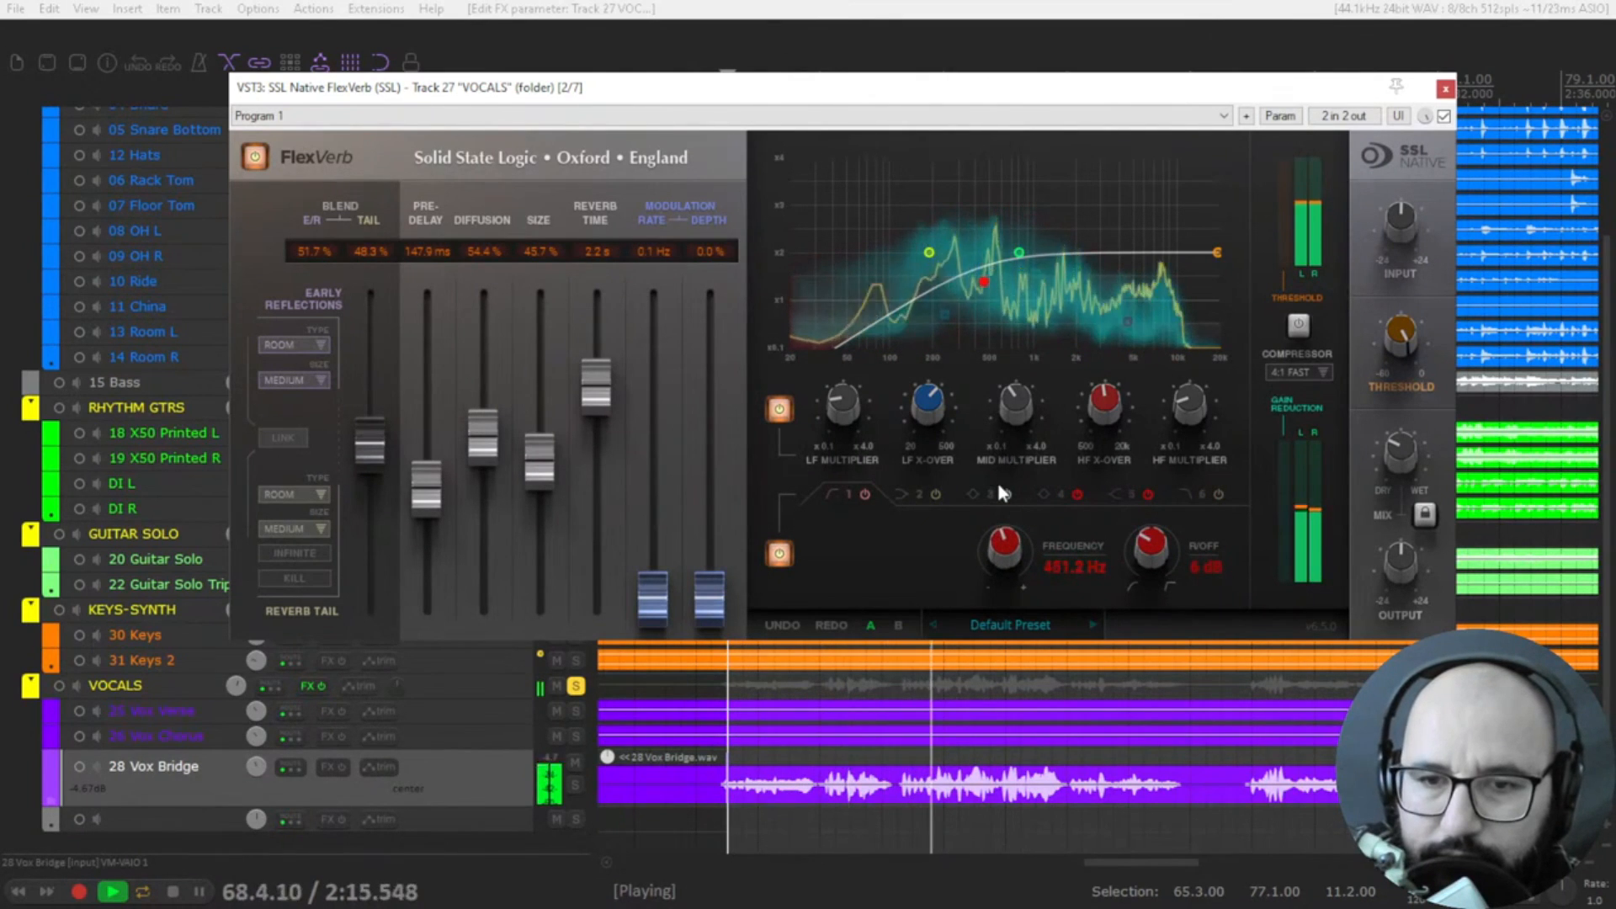
{"action": "key", "text": "space"}
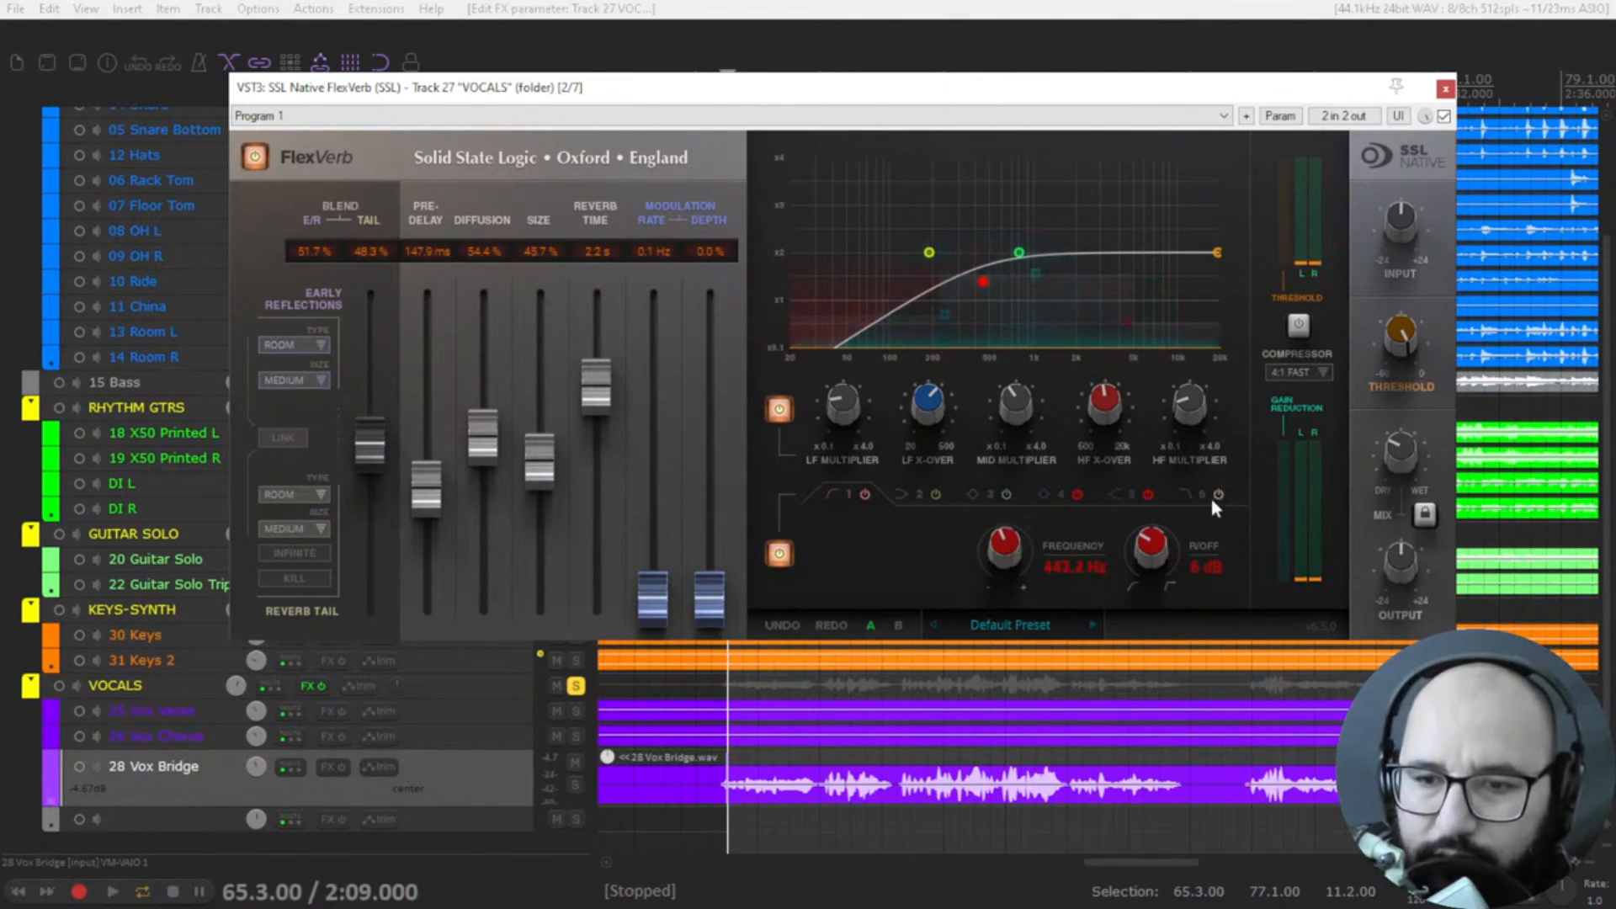
- Set EQ band 6 to an 18 dB roll-off at about 8.1 kHz while playing the bridge vocal
{"action": "left_click", "coordinate": [1187, 495]}
{"action": "key", "text": "space"}
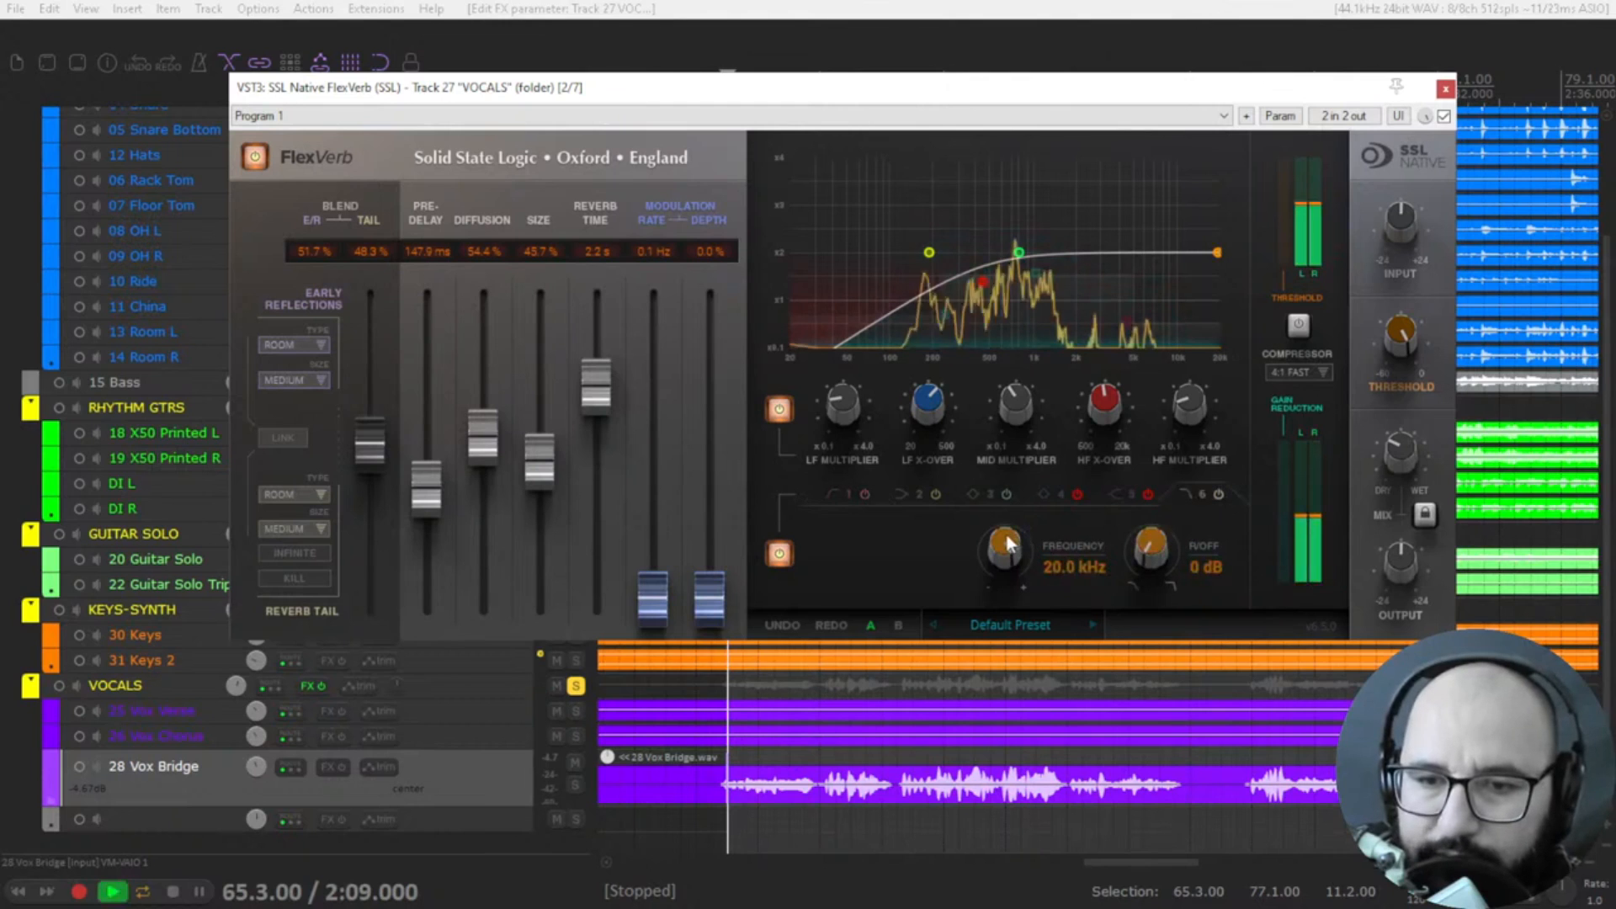
{"action": "left_click_drag", "start_coordinate": [1005, 543], "coordinate": [1001, 576]}
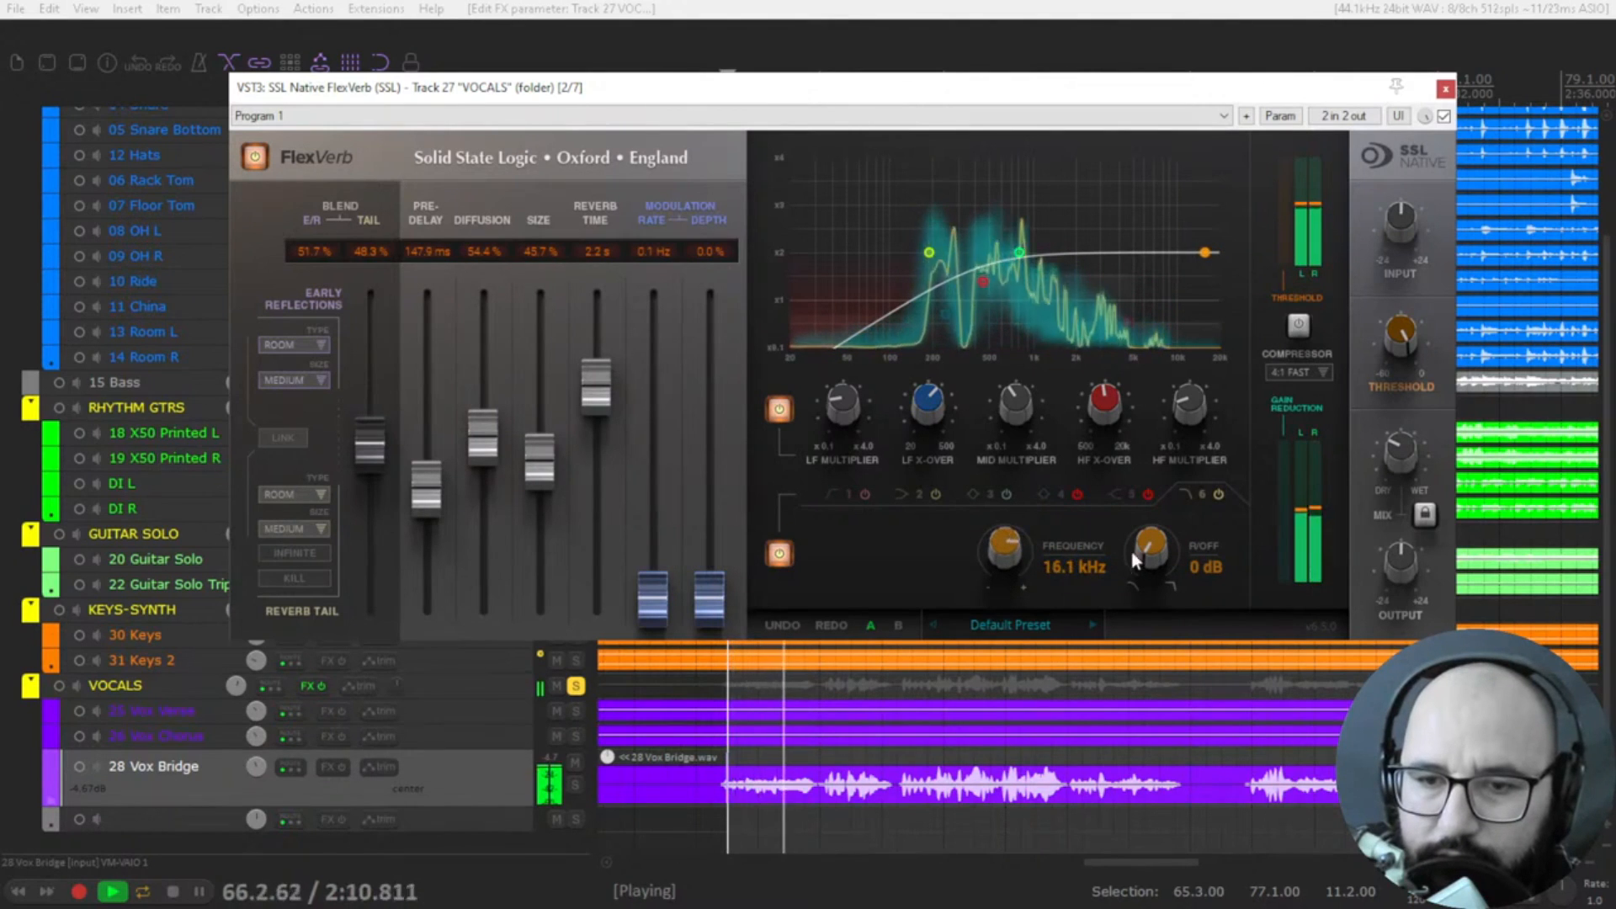
{"action": "left_click_drag", "start_coordinate": [1158, 541], "coordinate": [1160, 385]}
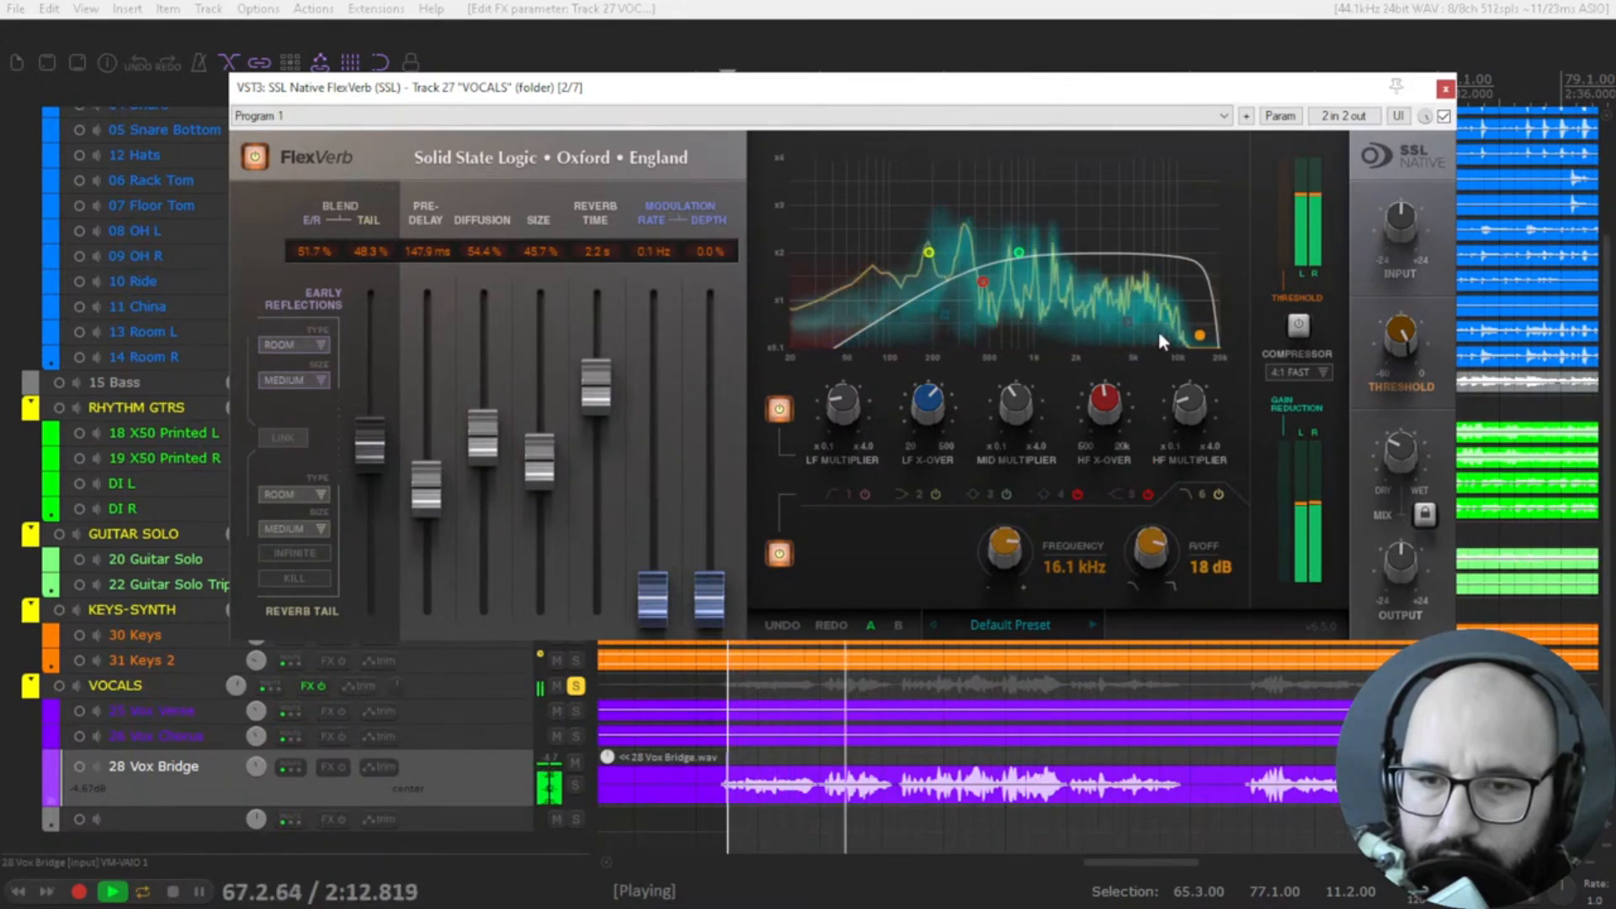
{"action": "left_click_drag", "start_coordinate": [1002, 547], "coordinate": [1003, 641]}
{"action": "key", "text": "space"}
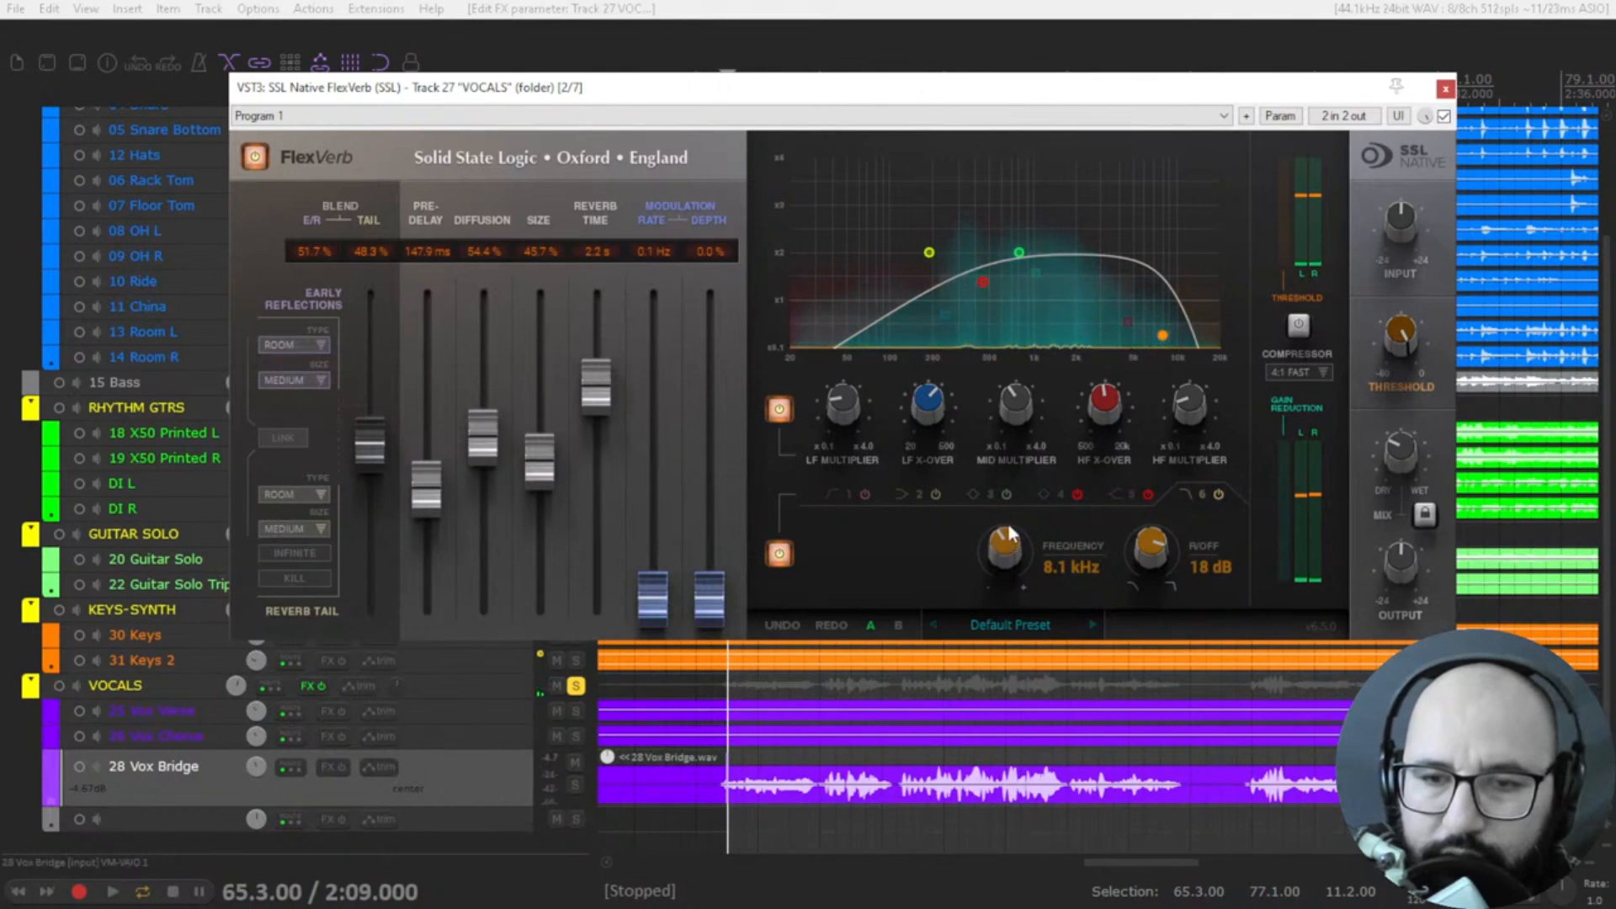
- Lower the cutoff frequency of EQ band 1 to about 322 Hz and play the bridge vocal
{"action": "left_click", "coordinate": [845, 506]}
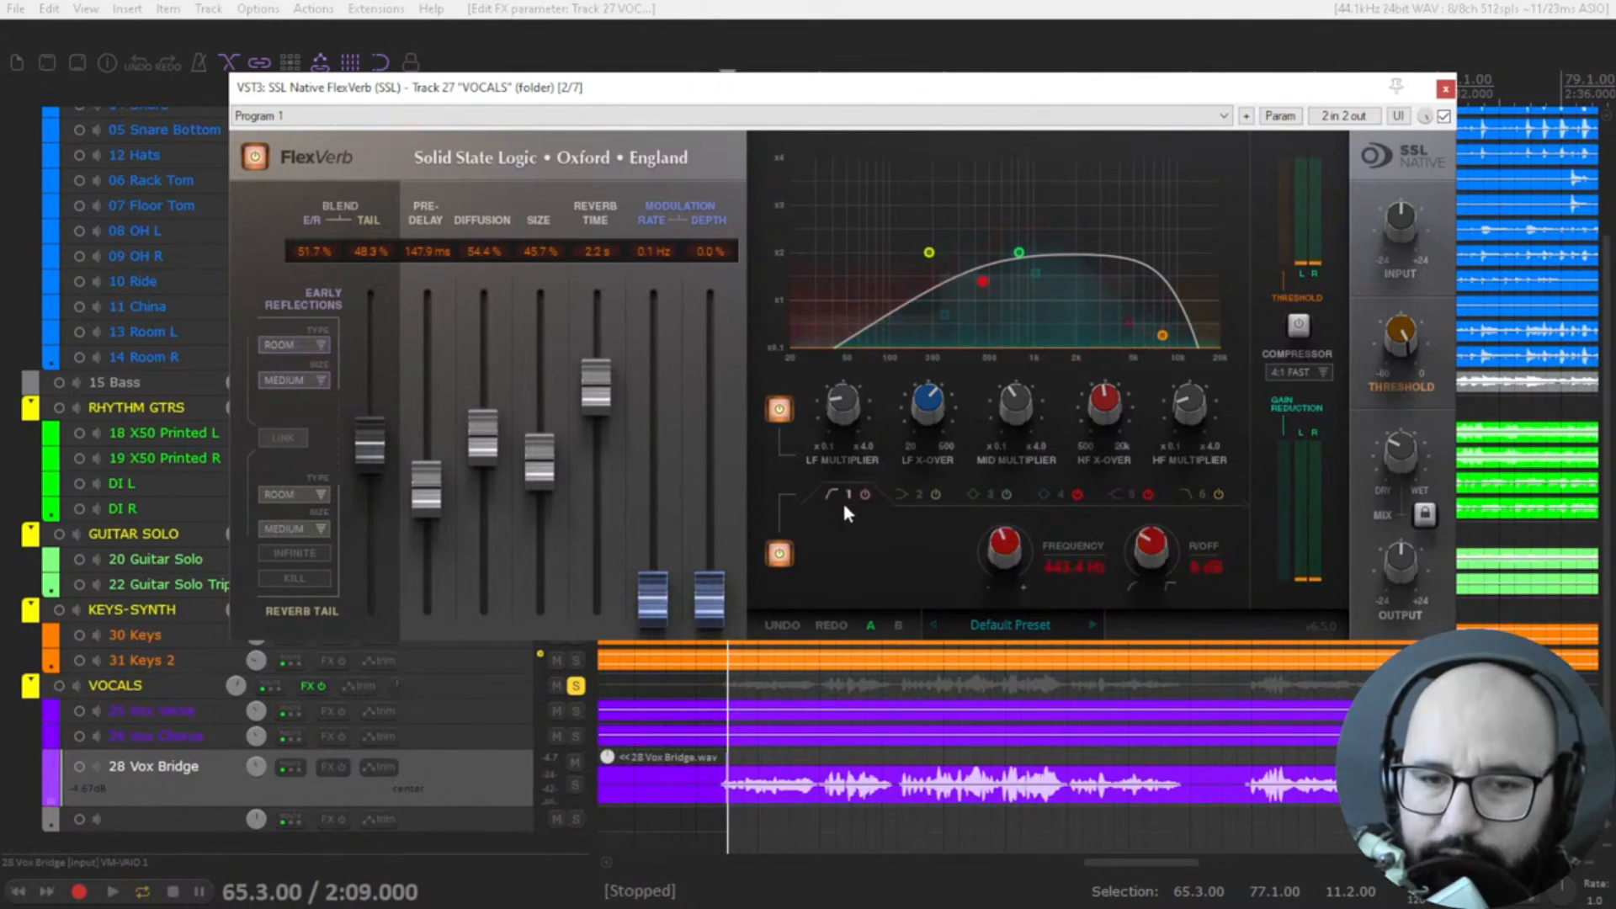
{"action": "left_click_drag", "start_coordinate": [993, 546], "coordinate": [996, 561]}
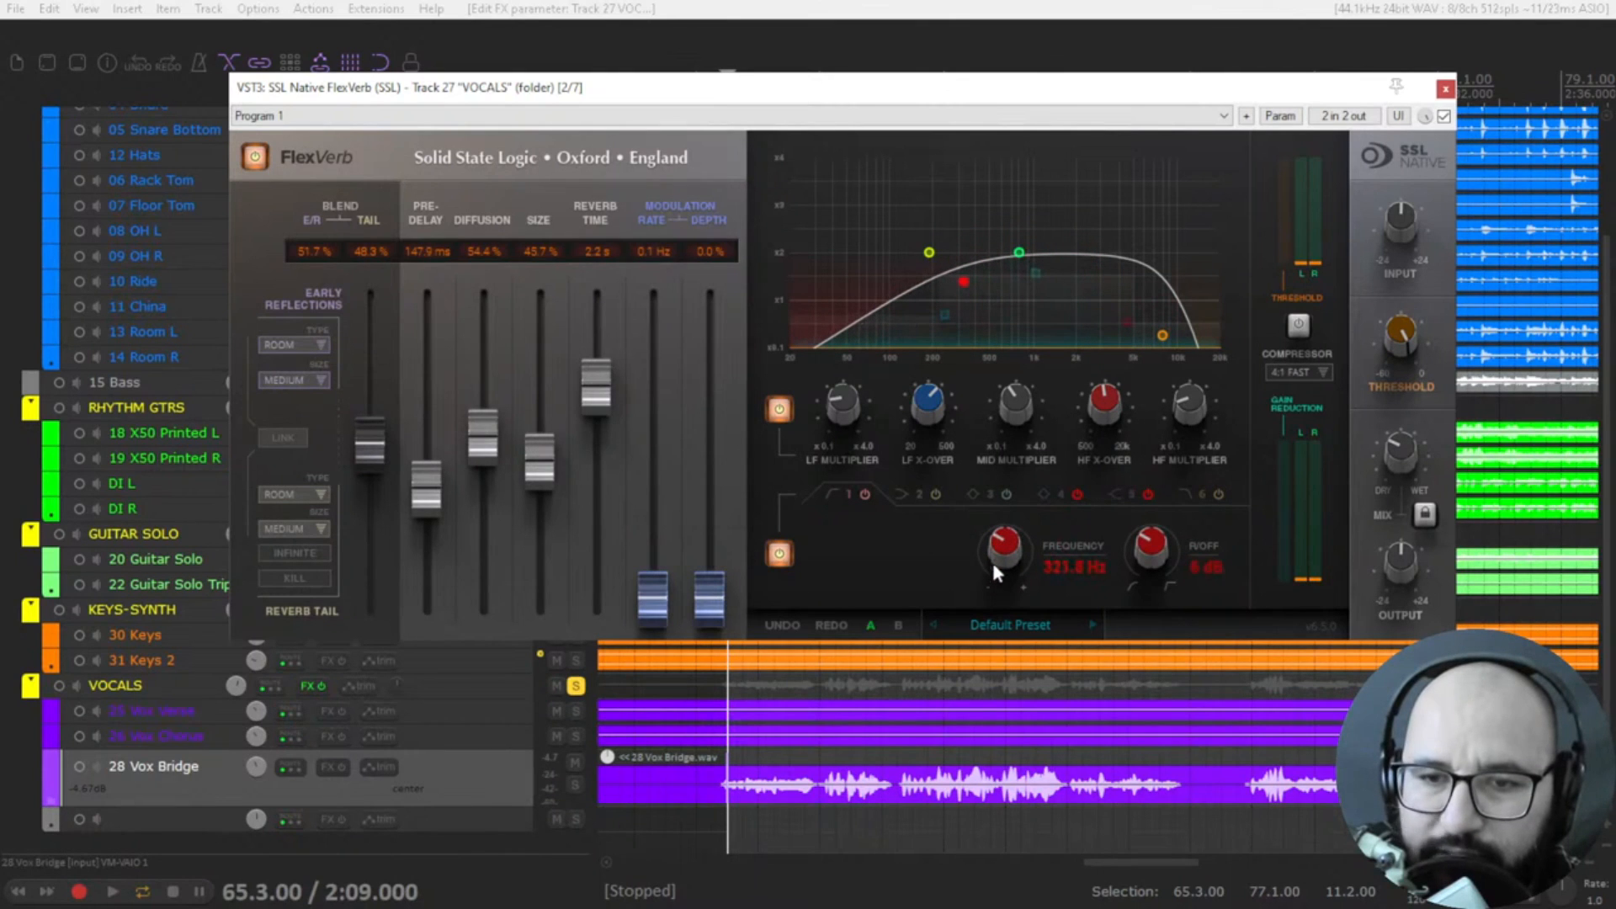
{"action": "key", "text": "space"}
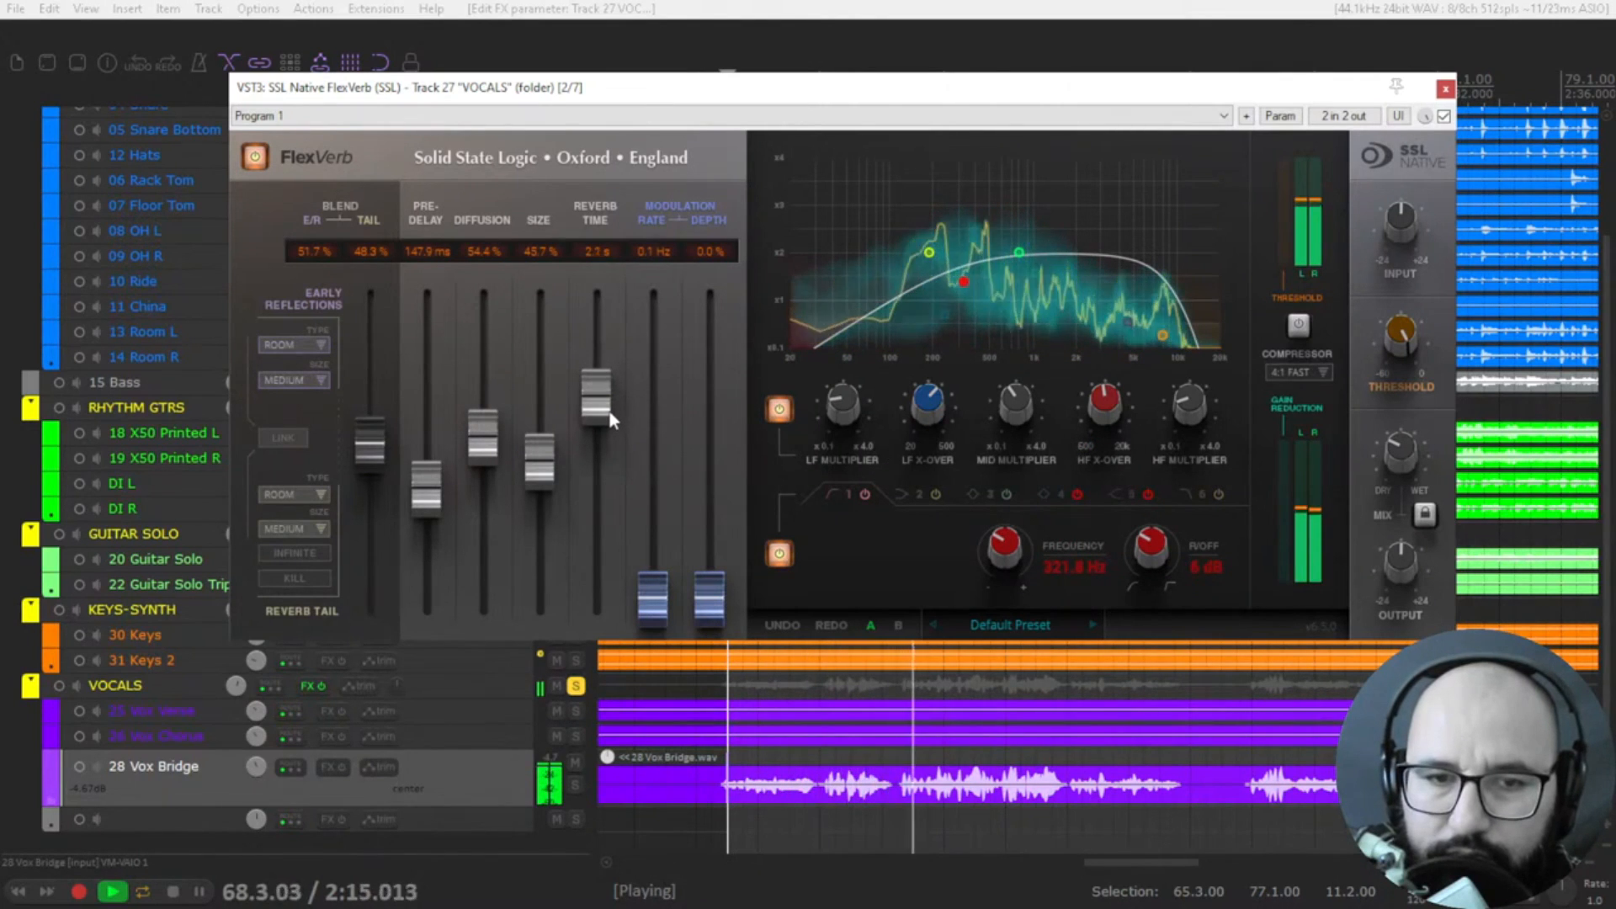
- Shorten the reverb time to 2.0 s and raise the pre-delay to 206.4 ms during bridge vocal playback
{"action": "left_click_drag", "start_coordinate": [614, 410], "coordinate": [612, 431]}
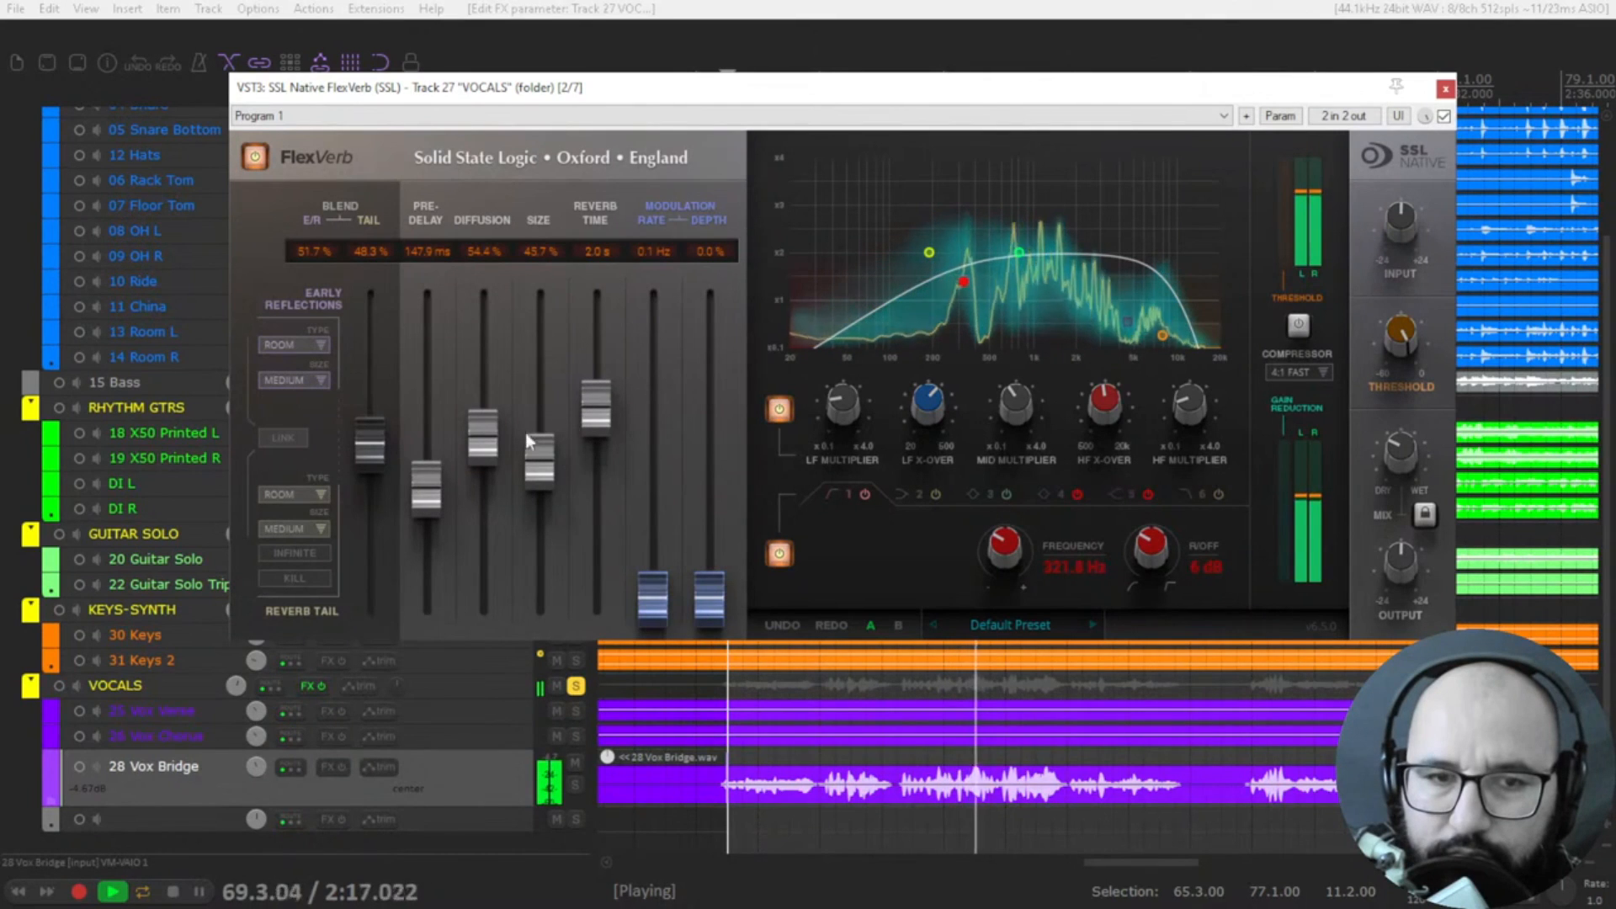
{"action": "left_click_drag", "start_coordinate": [426, 493], "coordinate": [426, 440]}
{"action": "key", "text": "space"}
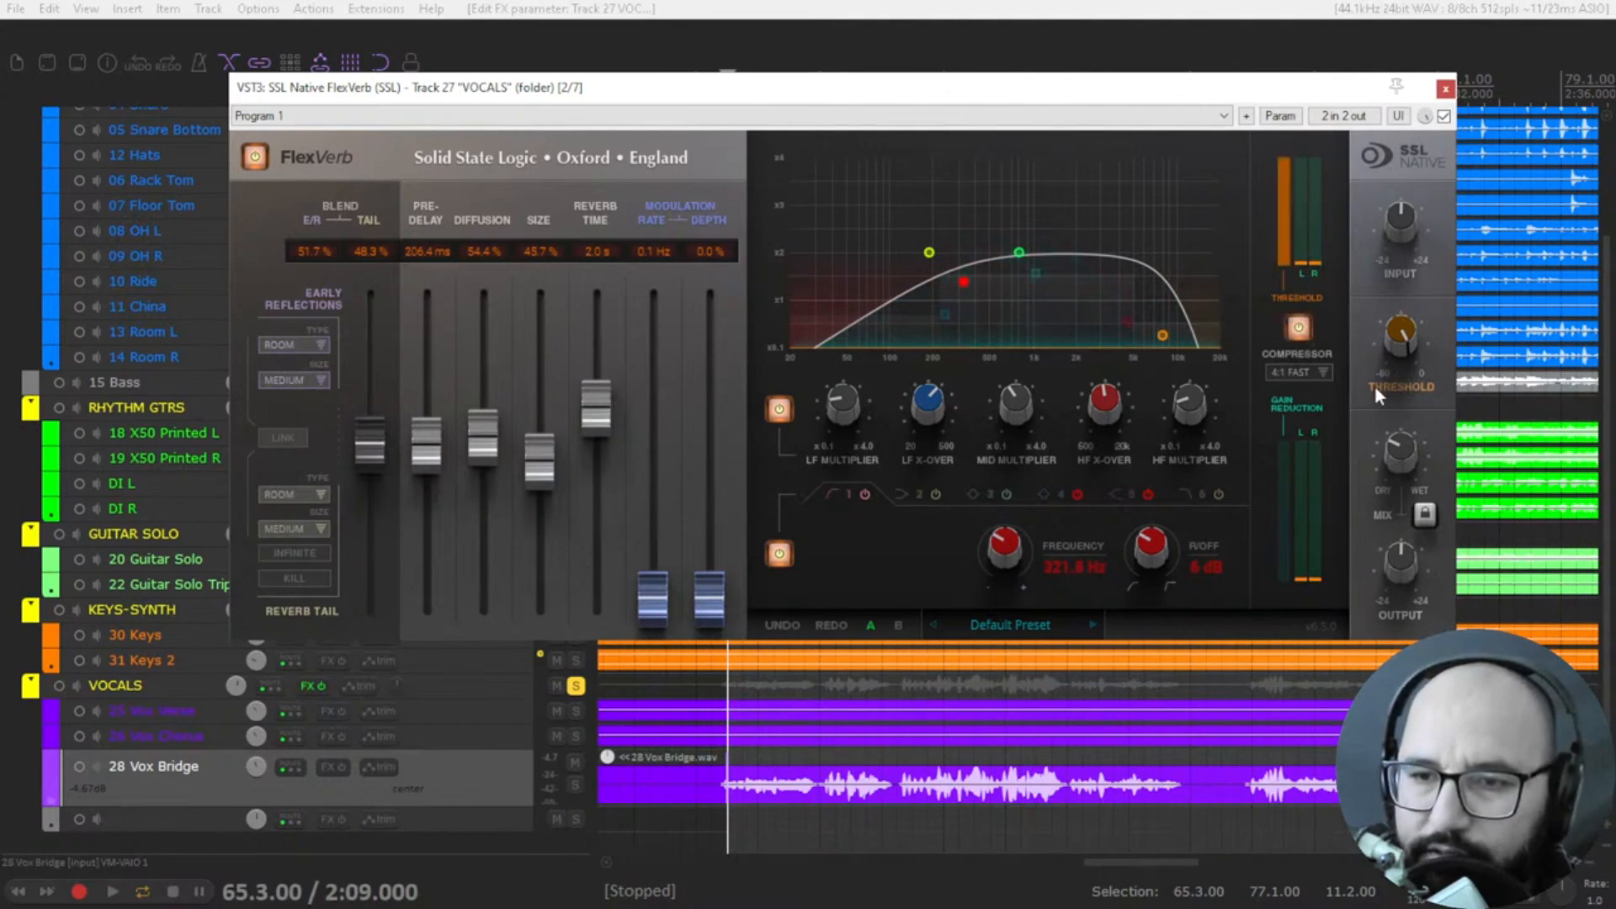
- Check the compressor's ratio and speed options, and lower its threshold to -19.0 dB while playing the bridge vocal
{"action": "left_click", "coordinate": [1327, 371]}
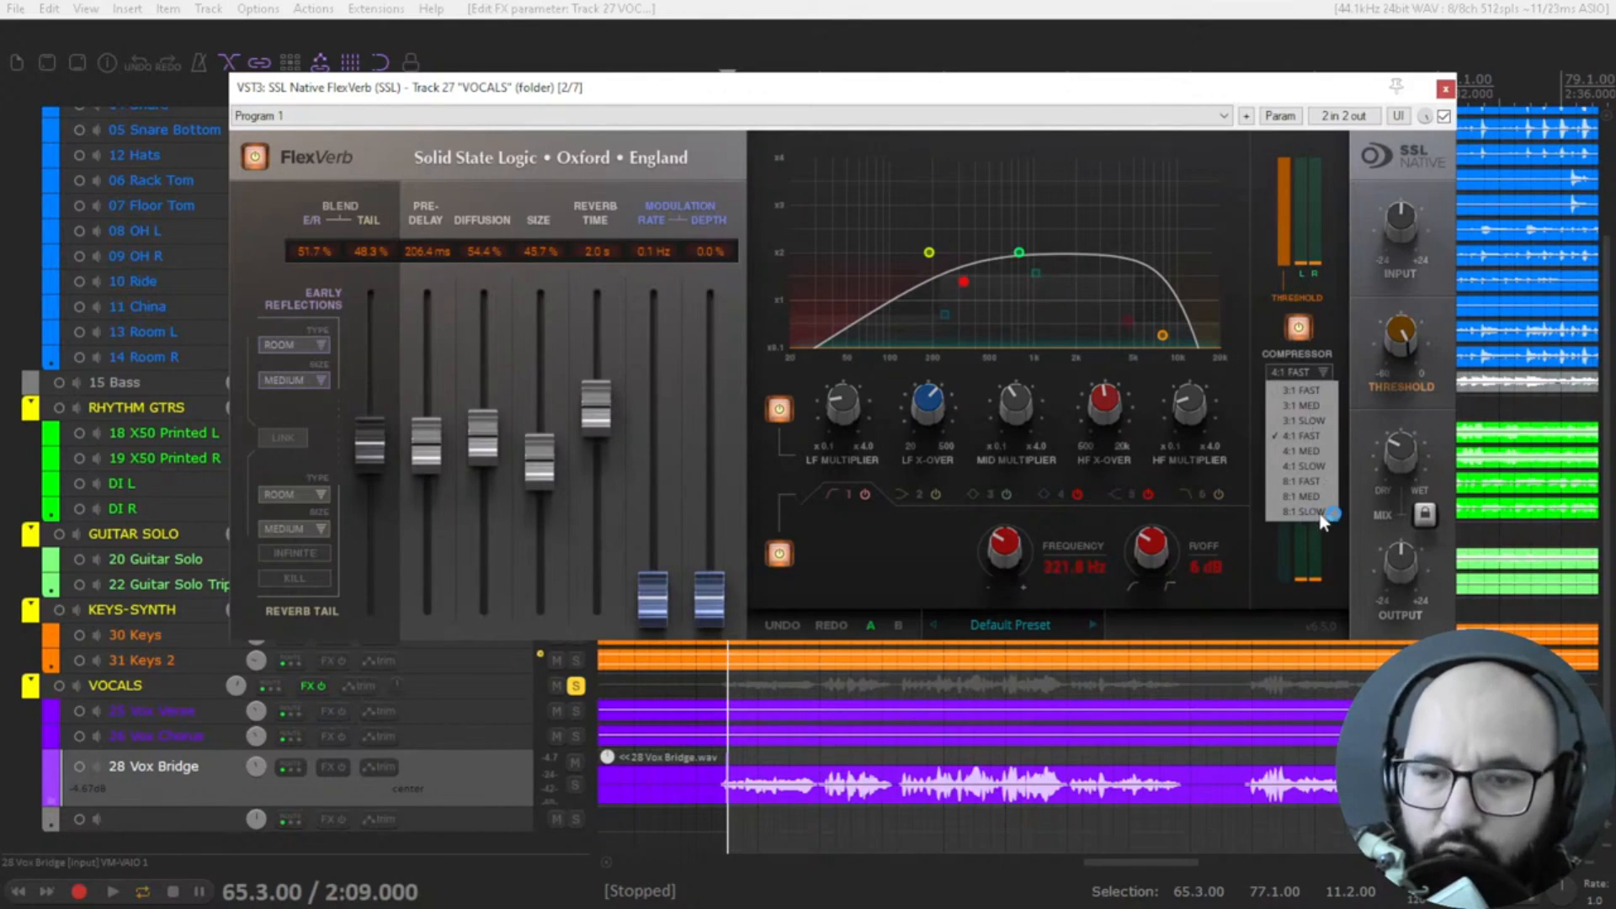
{"action": "left_click", "coordinate": [1370, 385]}
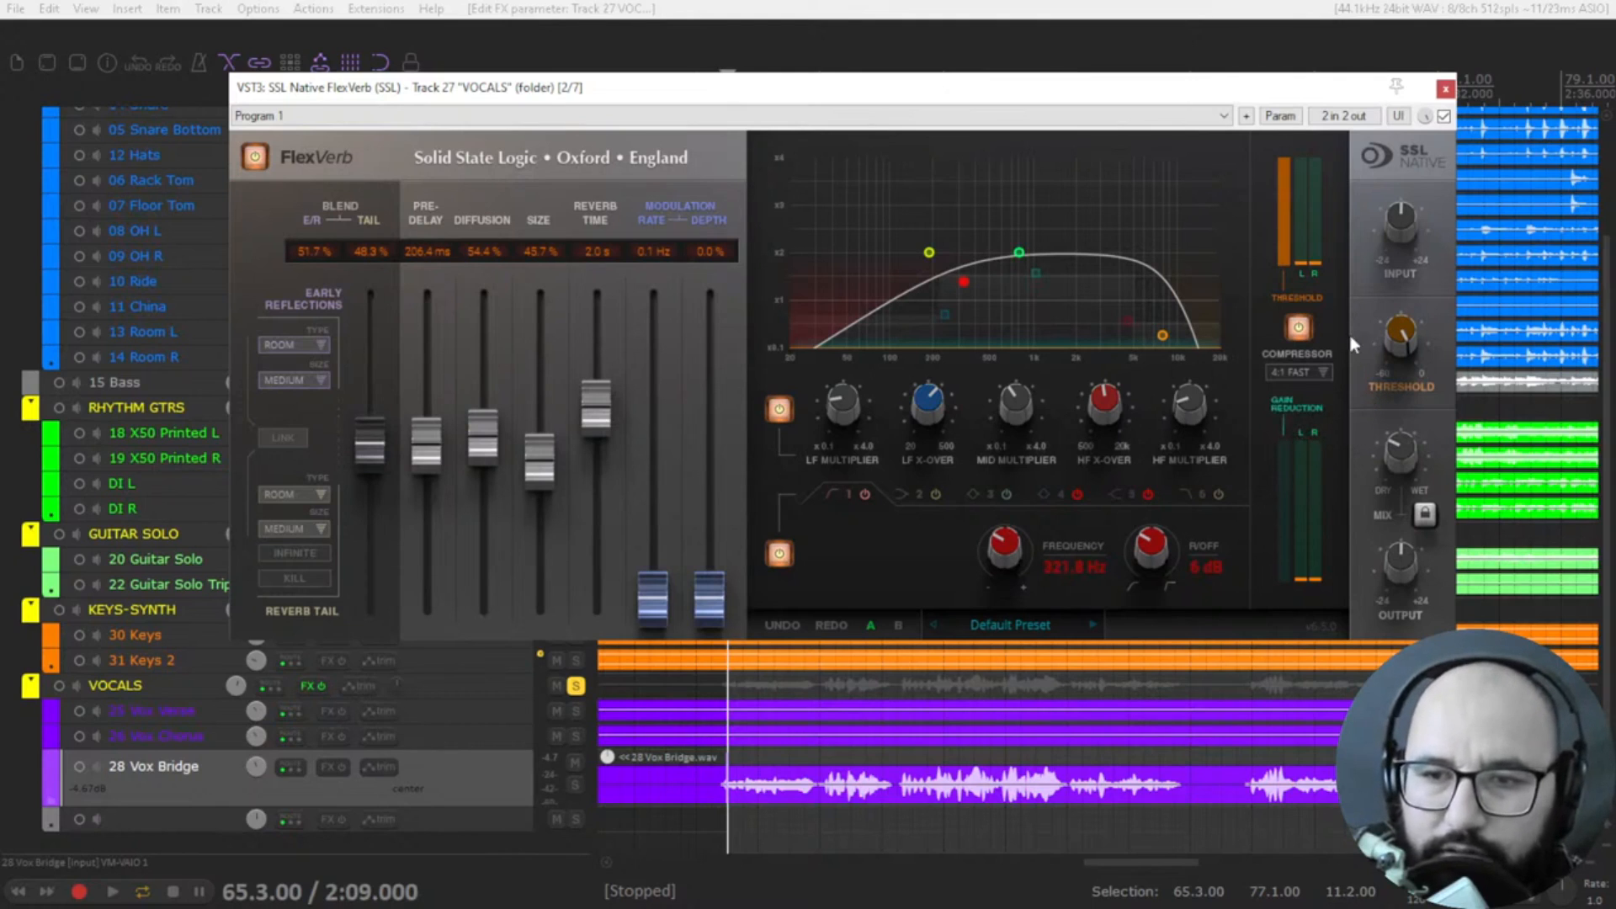
{"action": "key", "text": "space"}
{"action": "mouse_move", "coordinate": [1402, 442]}
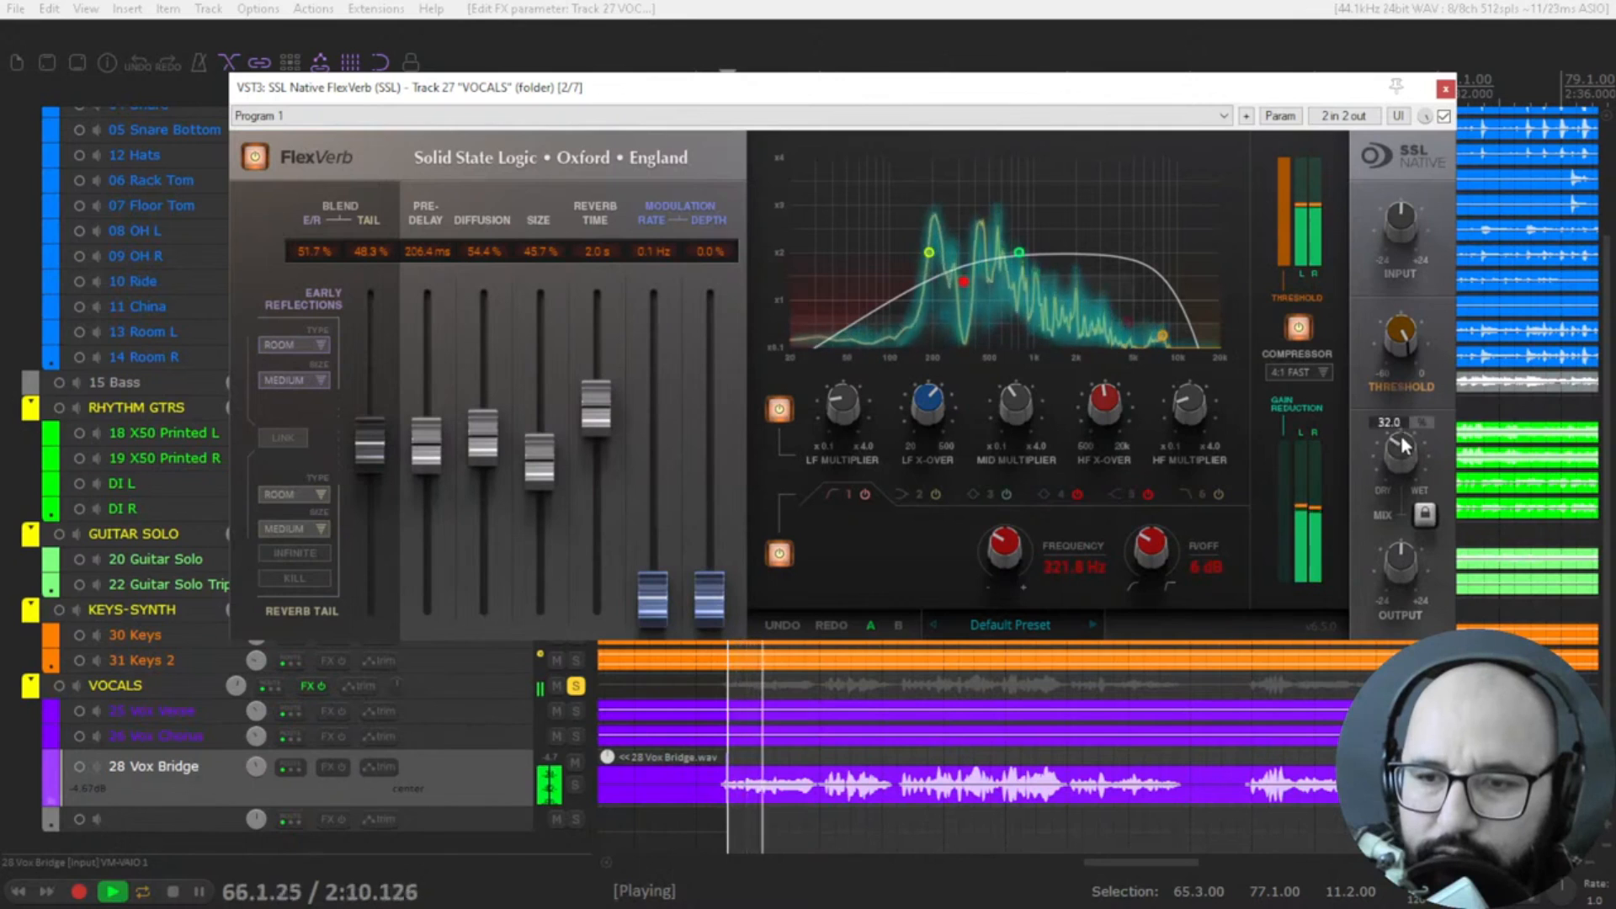
{"action": "left_click_drag", "start_coordinate": [1401, 337], "coordinate": [1392, 412]}
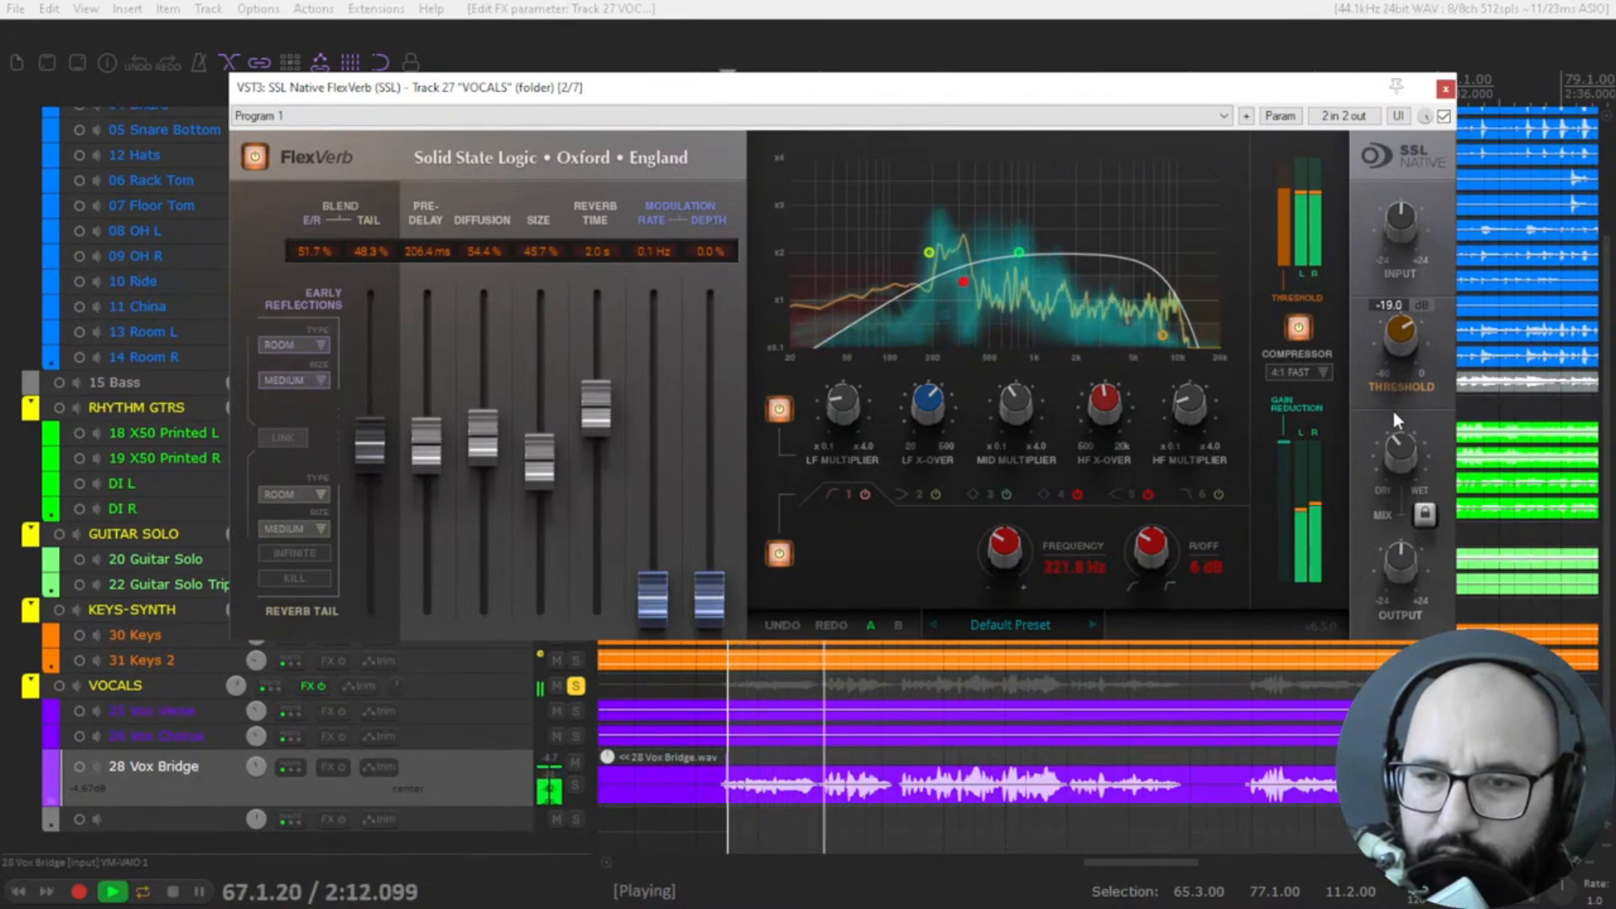
{"action": "key", "text": "space"}
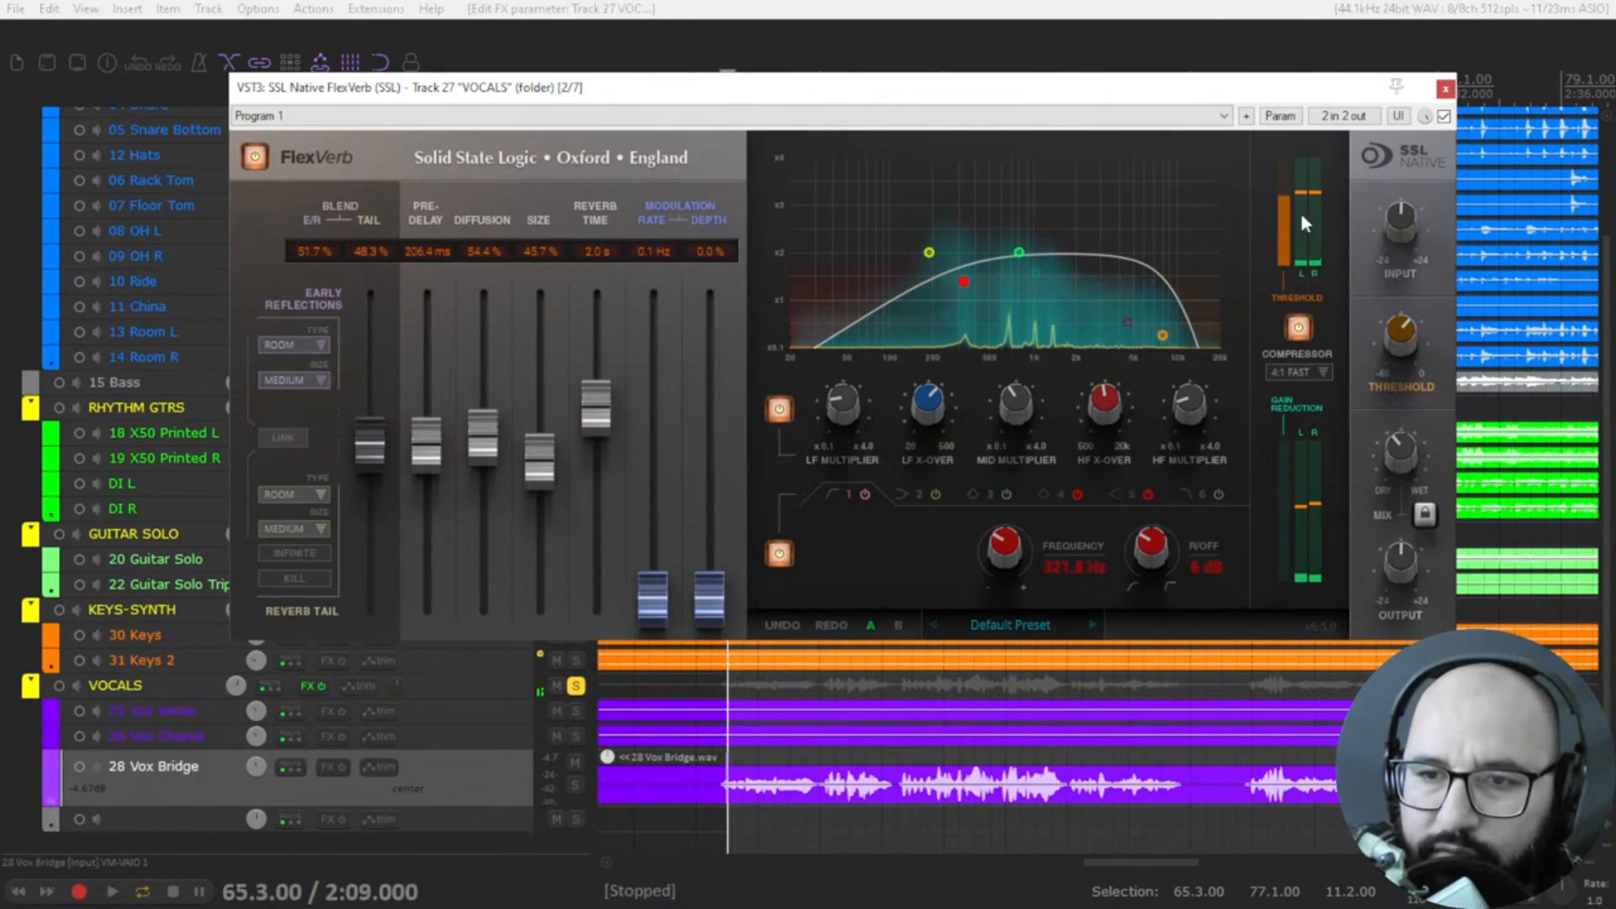
- Lower the compressor threshold further to about -34.3 dB while replaying the bridge vocal
{"action": "key", "text": "space"}
{"action": "left_click_drag", "start_coordinate": [1376, 310], "coordinate": [1395, 367]}
{"action": "key", "text": "space"}
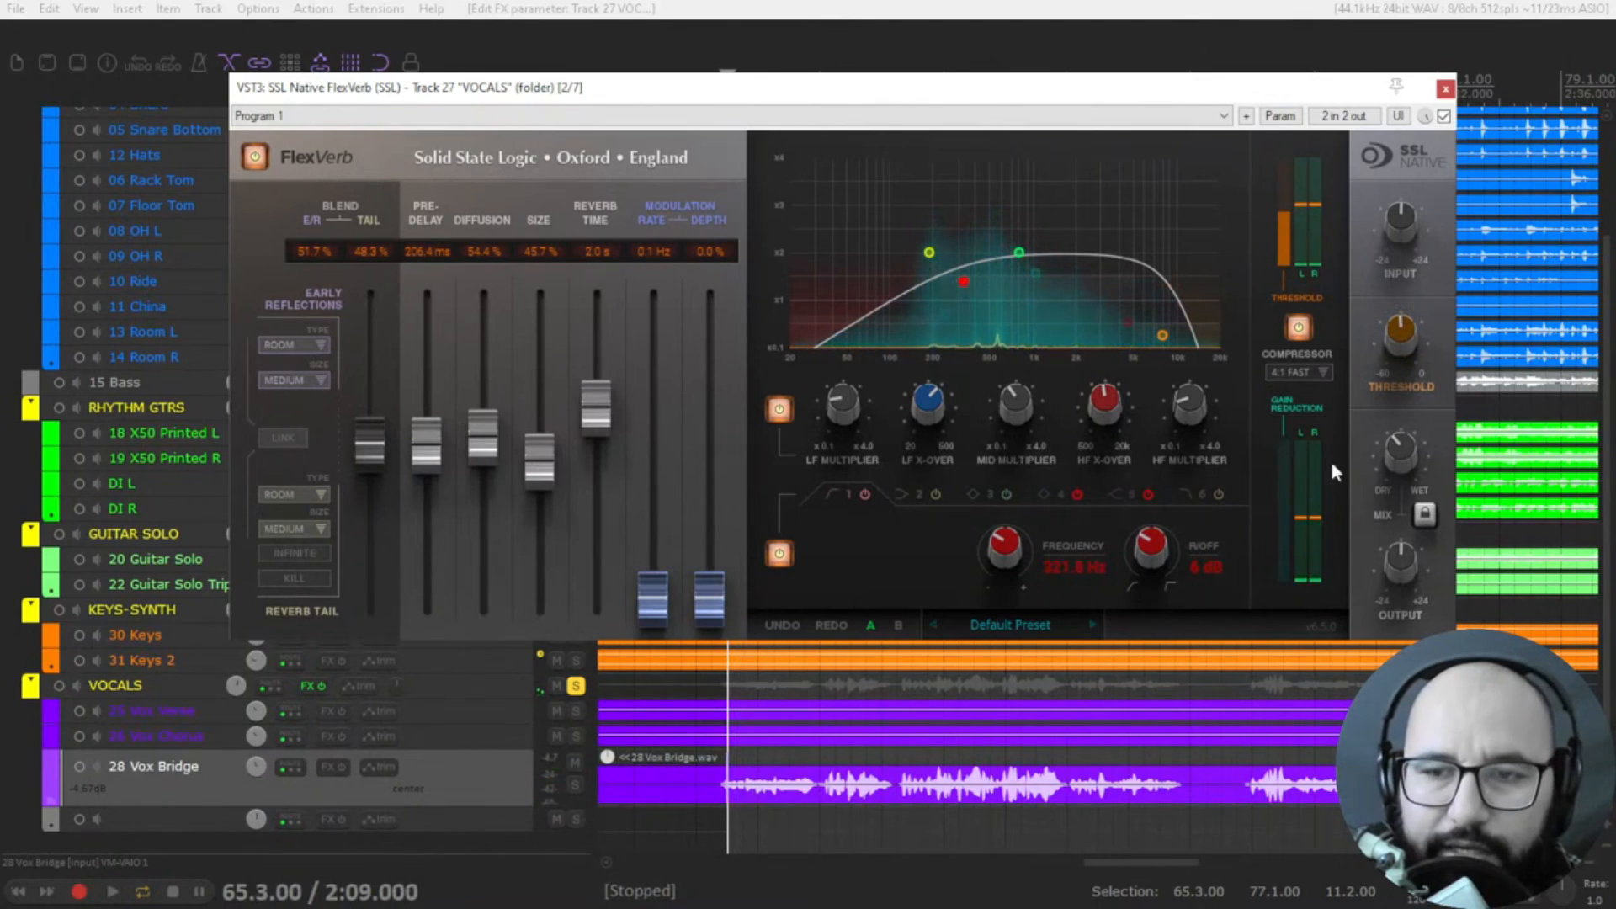
{"action": "key", "text": "space"}
{"action": "left_click_drag", "start_coordinate": [1394, 341], "coordinate": [1390, 348]}
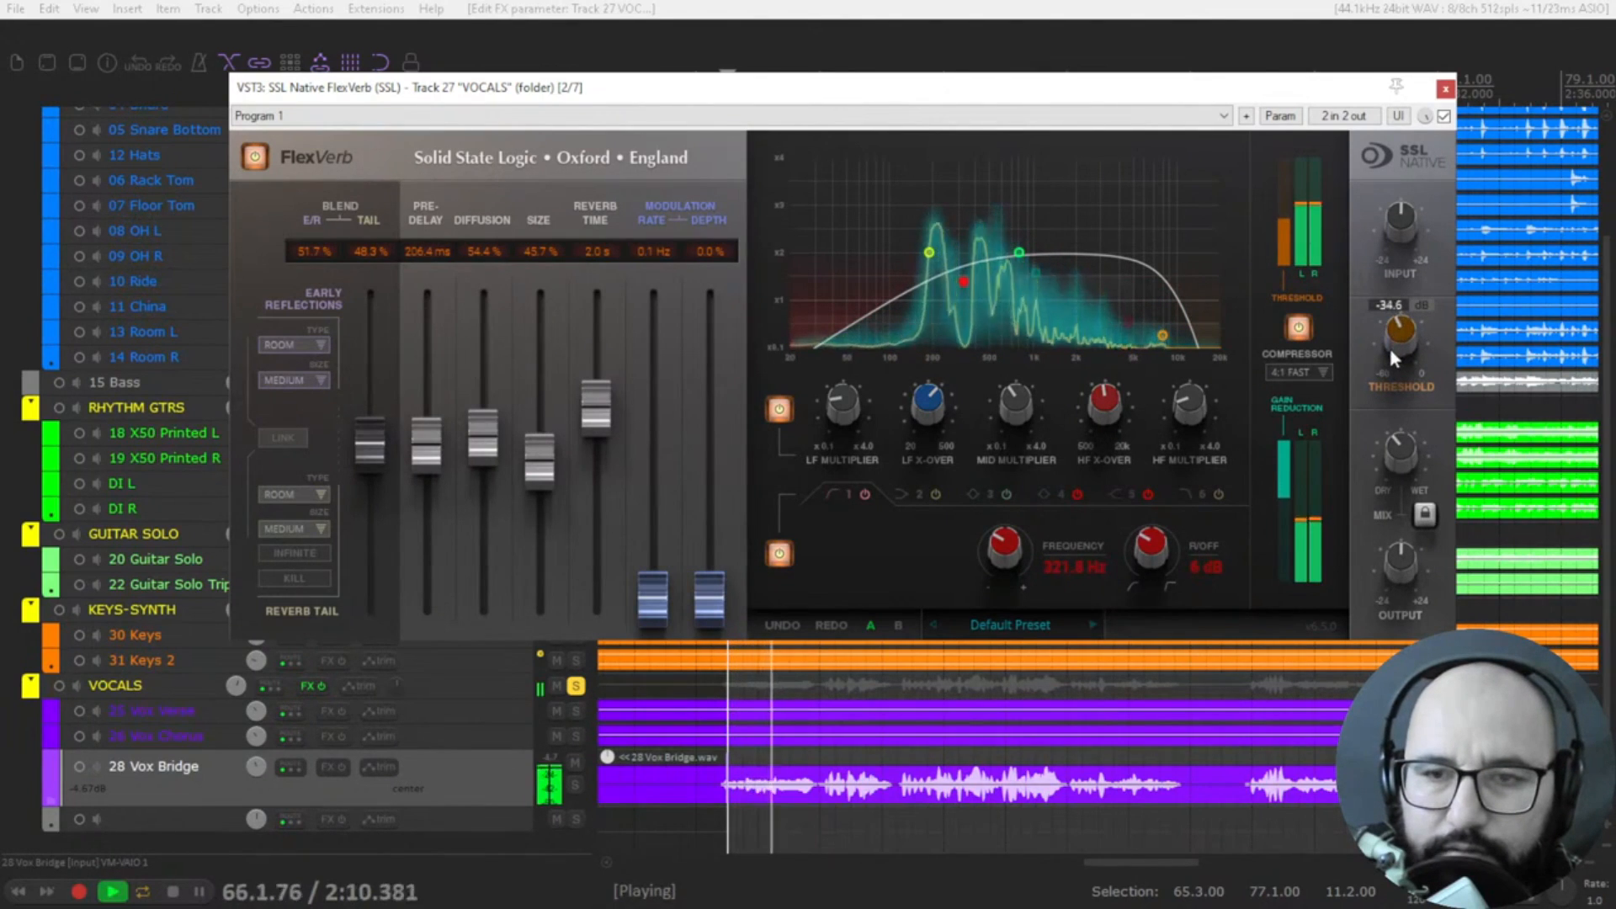
{"action": "key", "text": "space"}
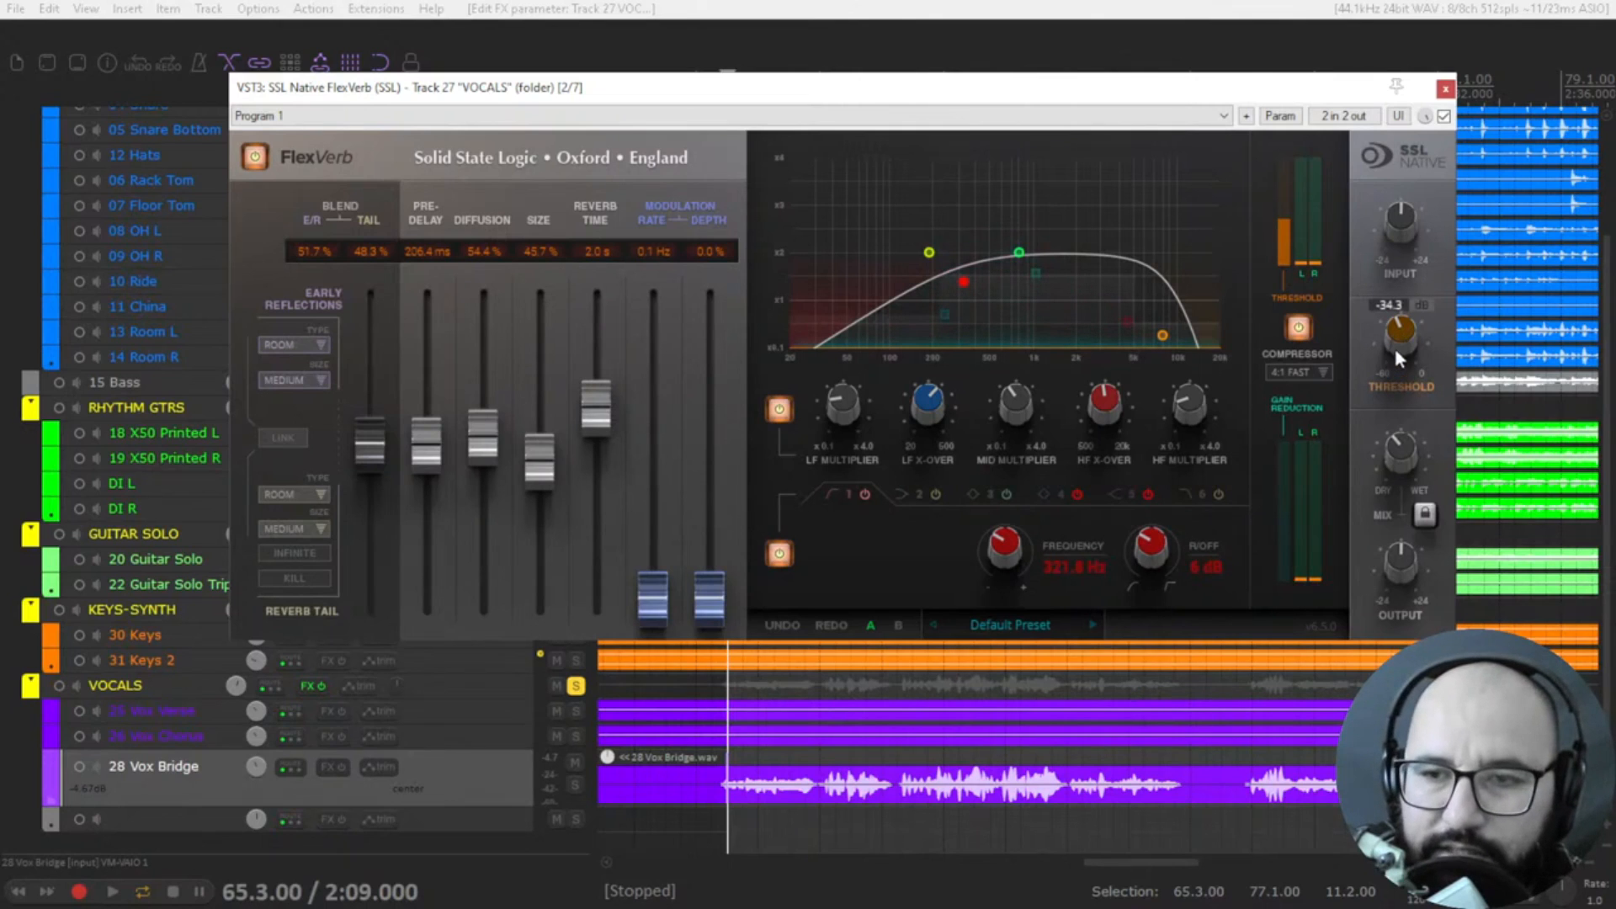
- Compare the bridge vocal with the reverb compressor on and bypassed, and leave the compressor enabled
{"action": "key", "text": "space"}
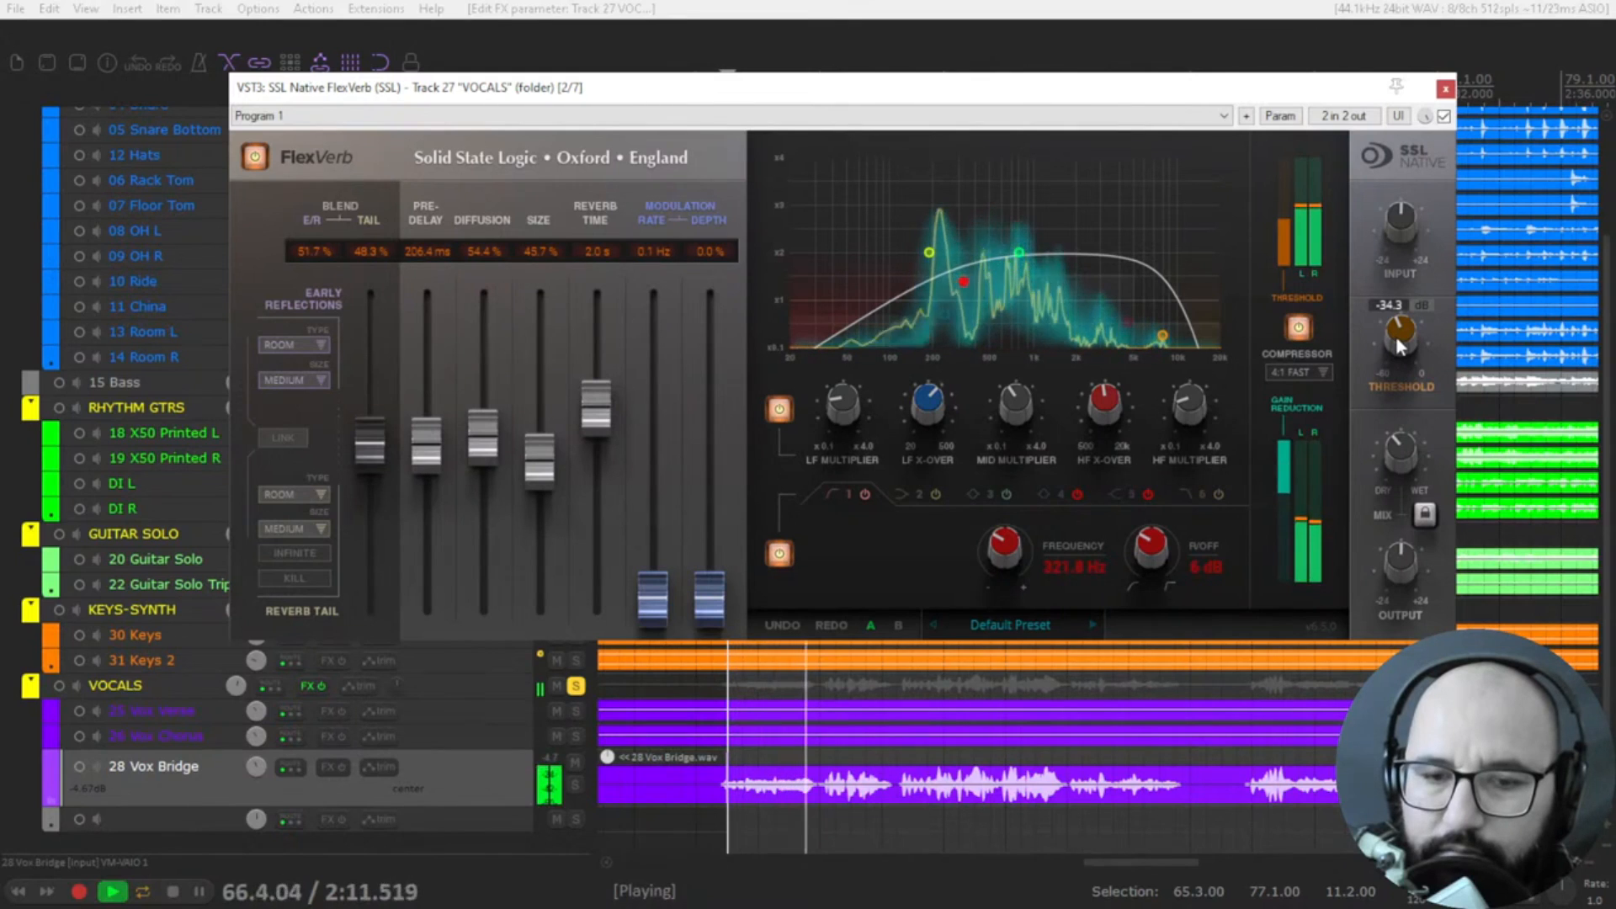
{"action": "key", "text": "space"}
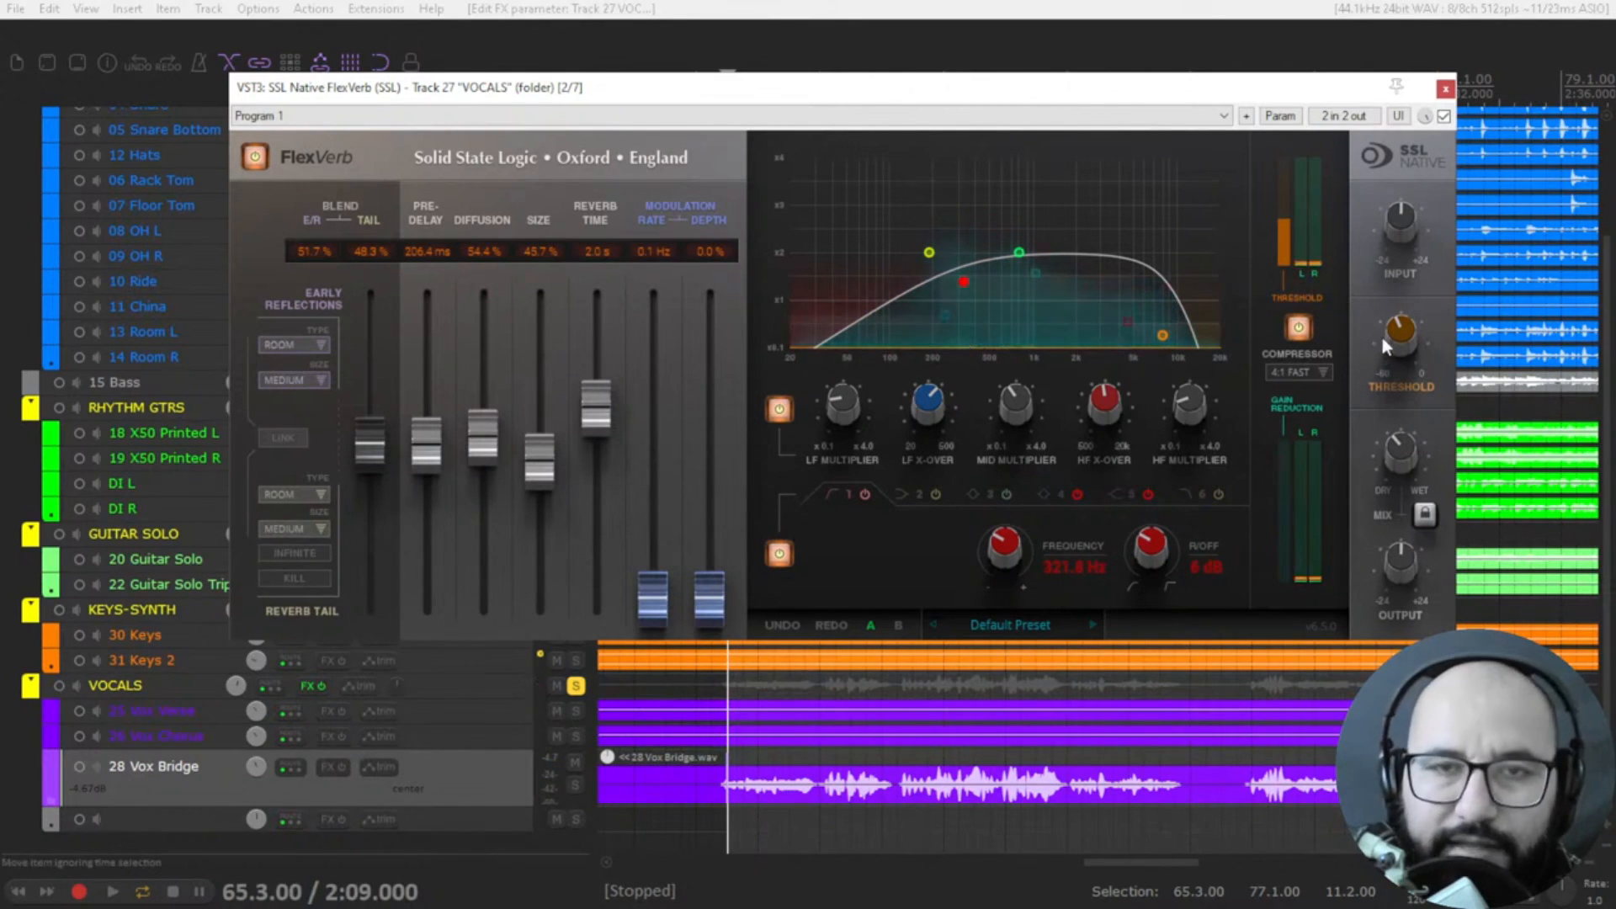
{"action": "mouse_move", "coordinate": [1397, 341]}
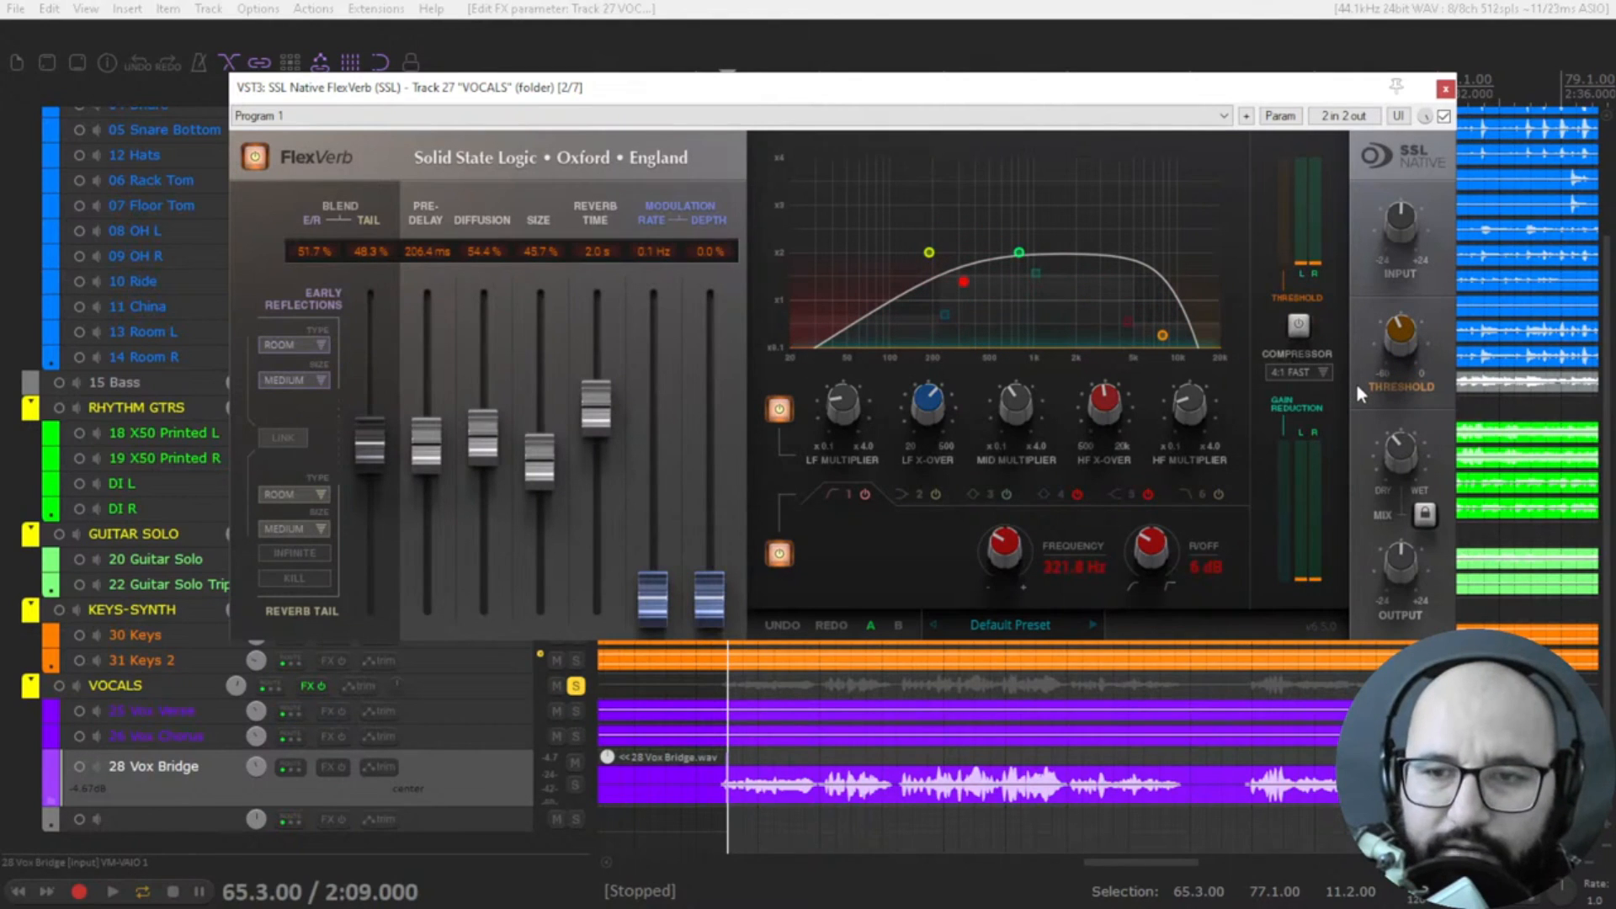
{"action": "key", "text": "space"}
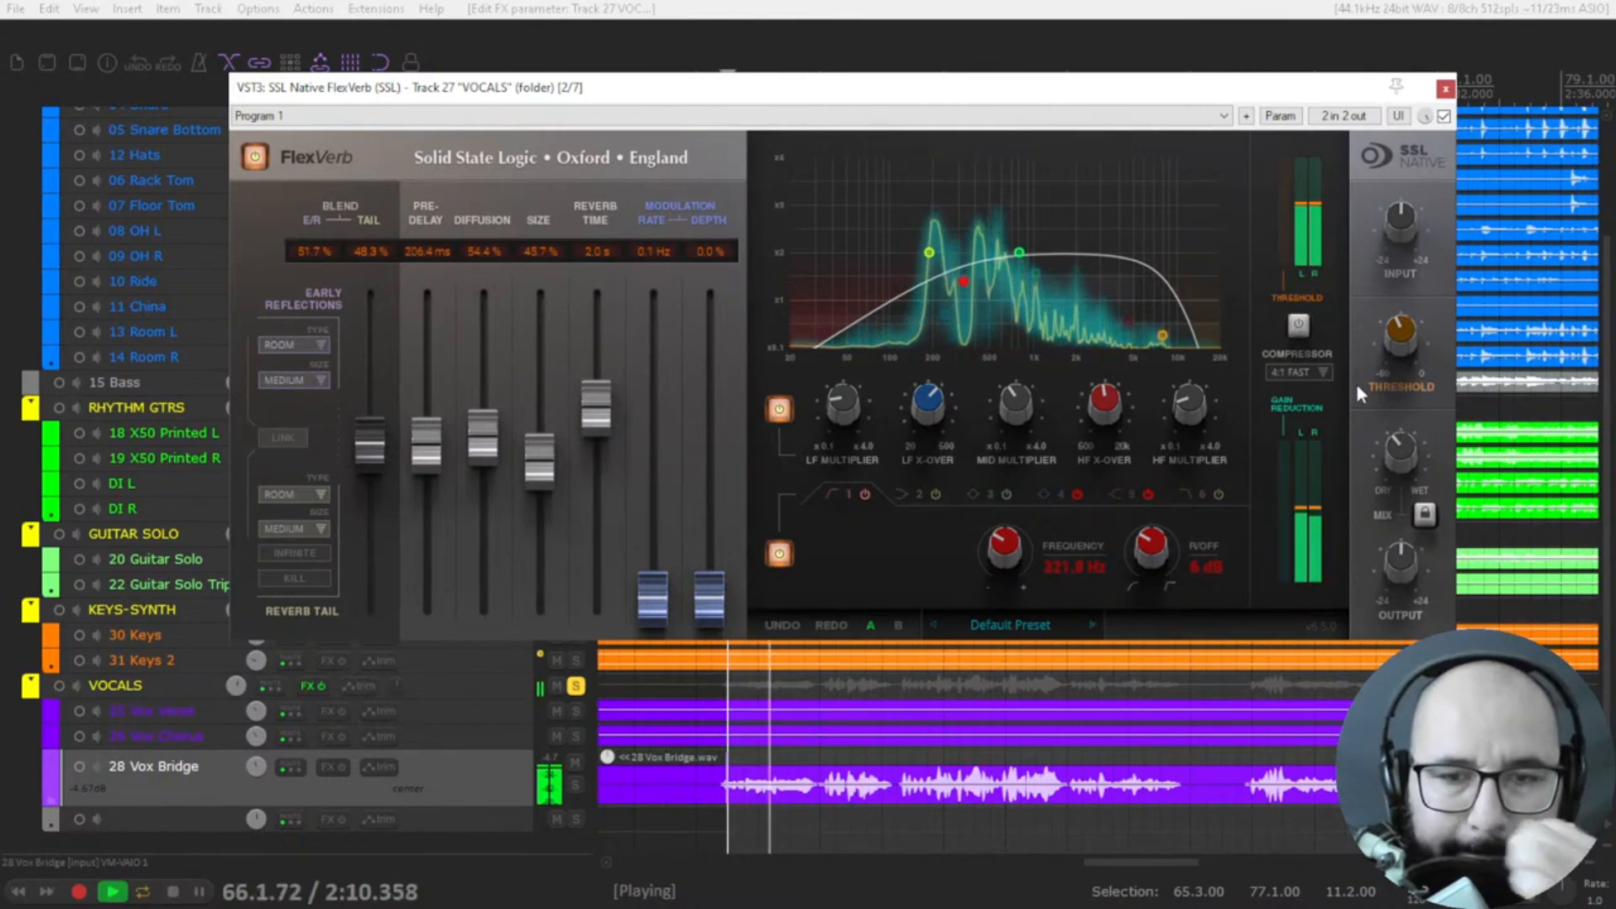
{"action": "key", "text": "space"}
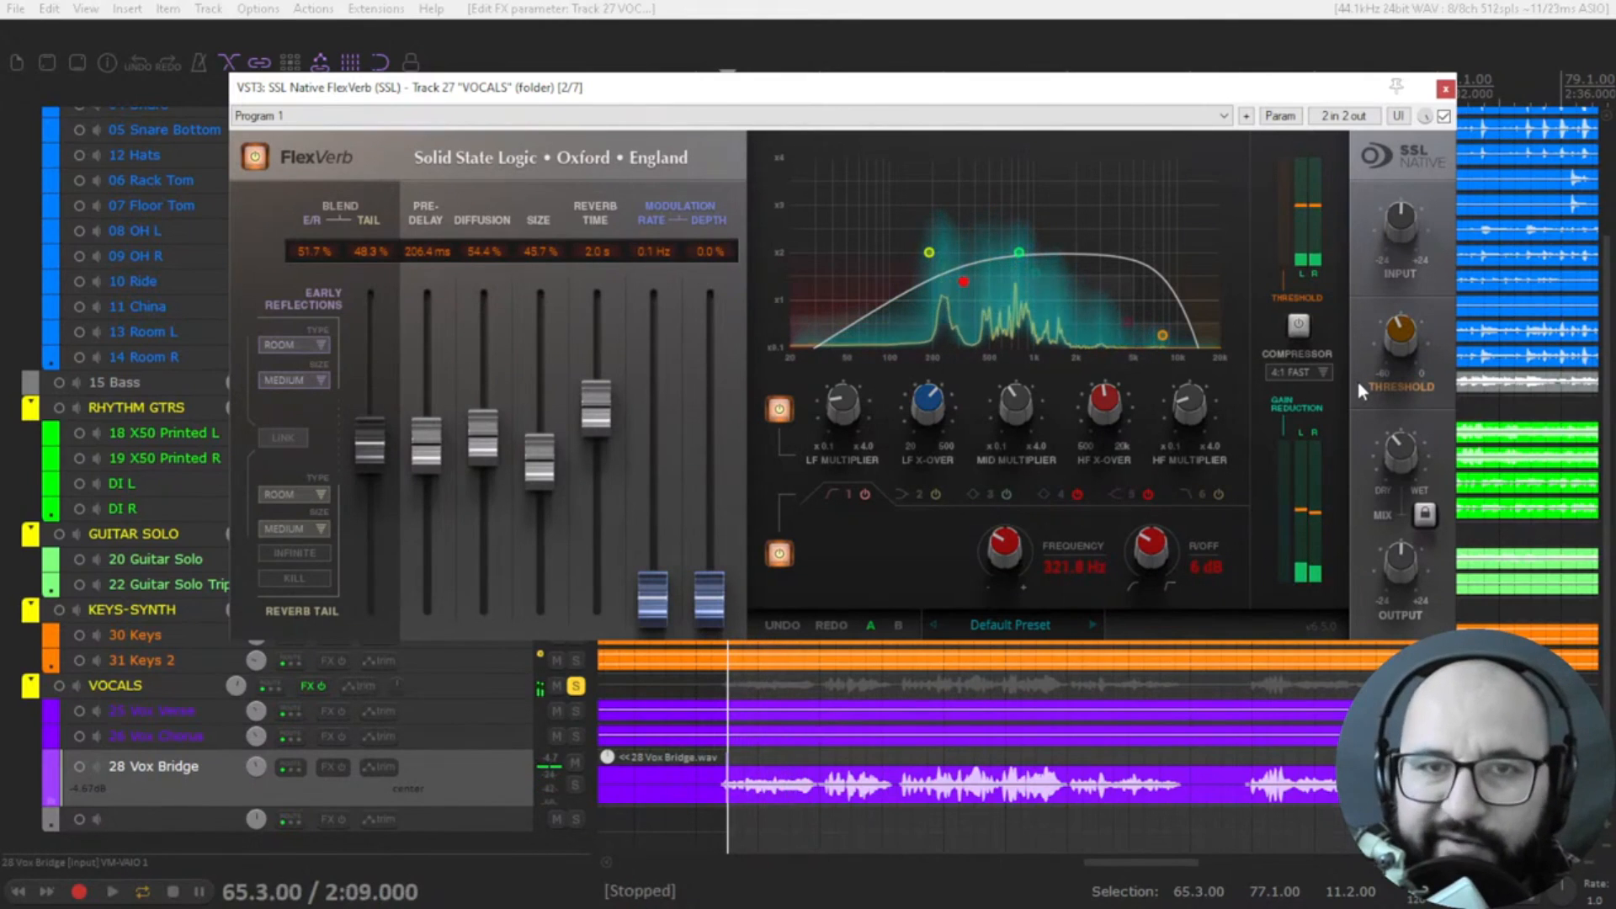
{"action": "left_click", "coordinate": [1298, 326]}
{"action": "key", "text": "space"}
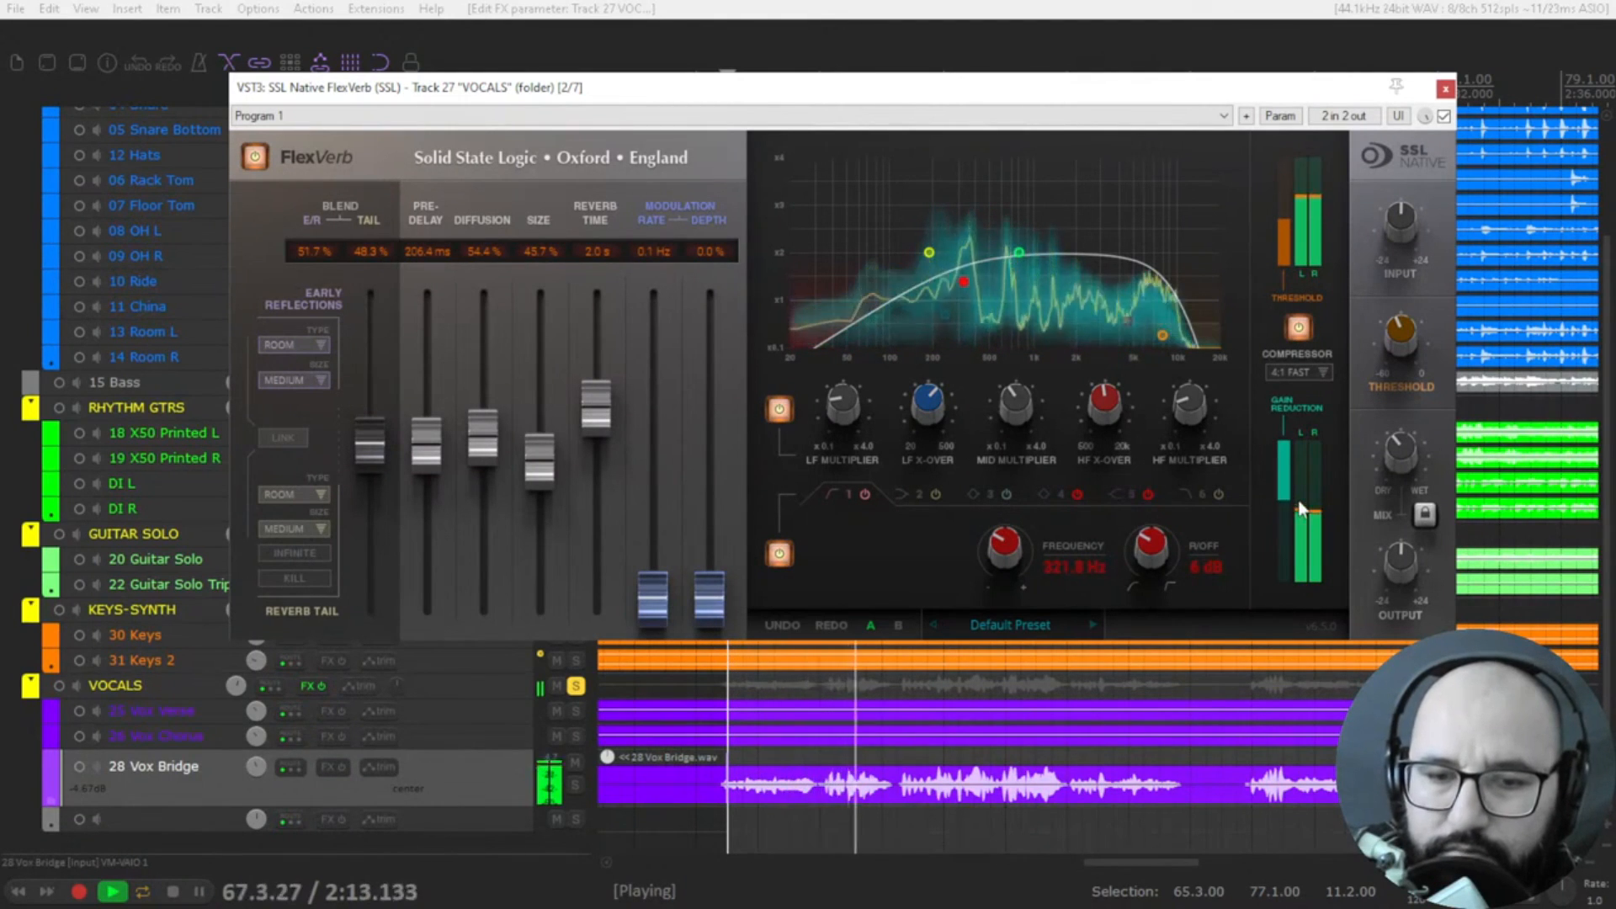
{"action": "key", "text": "space"}
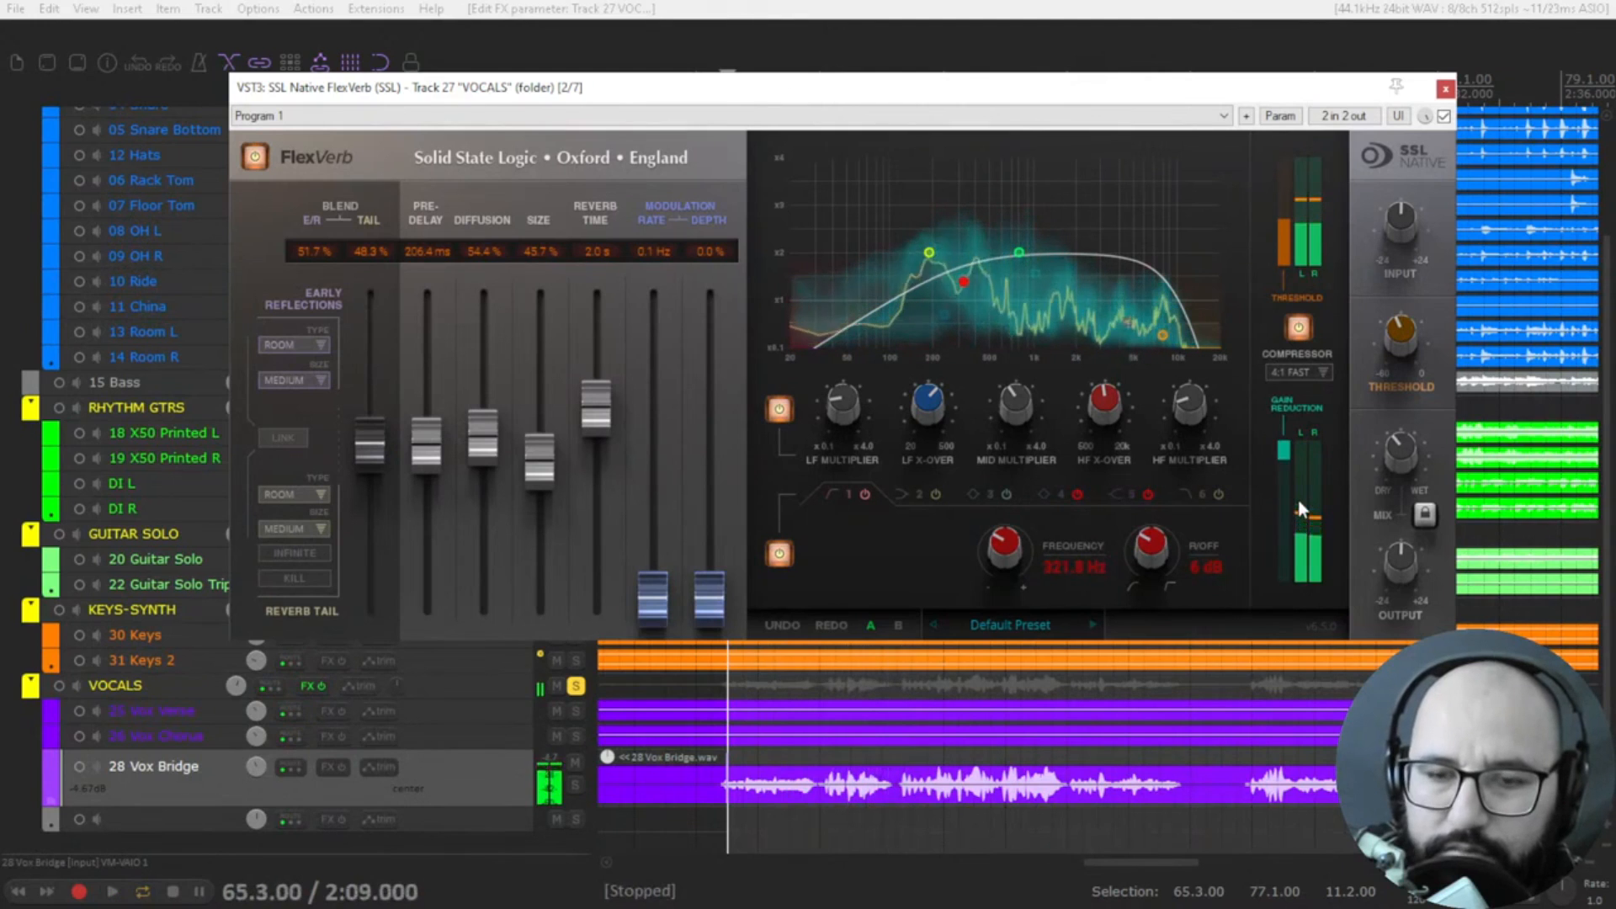
- Audition the compressed reverb on the bridge vocal from position 71.1.00
{"action": "left_click", "coordinate": [1069, 774]}
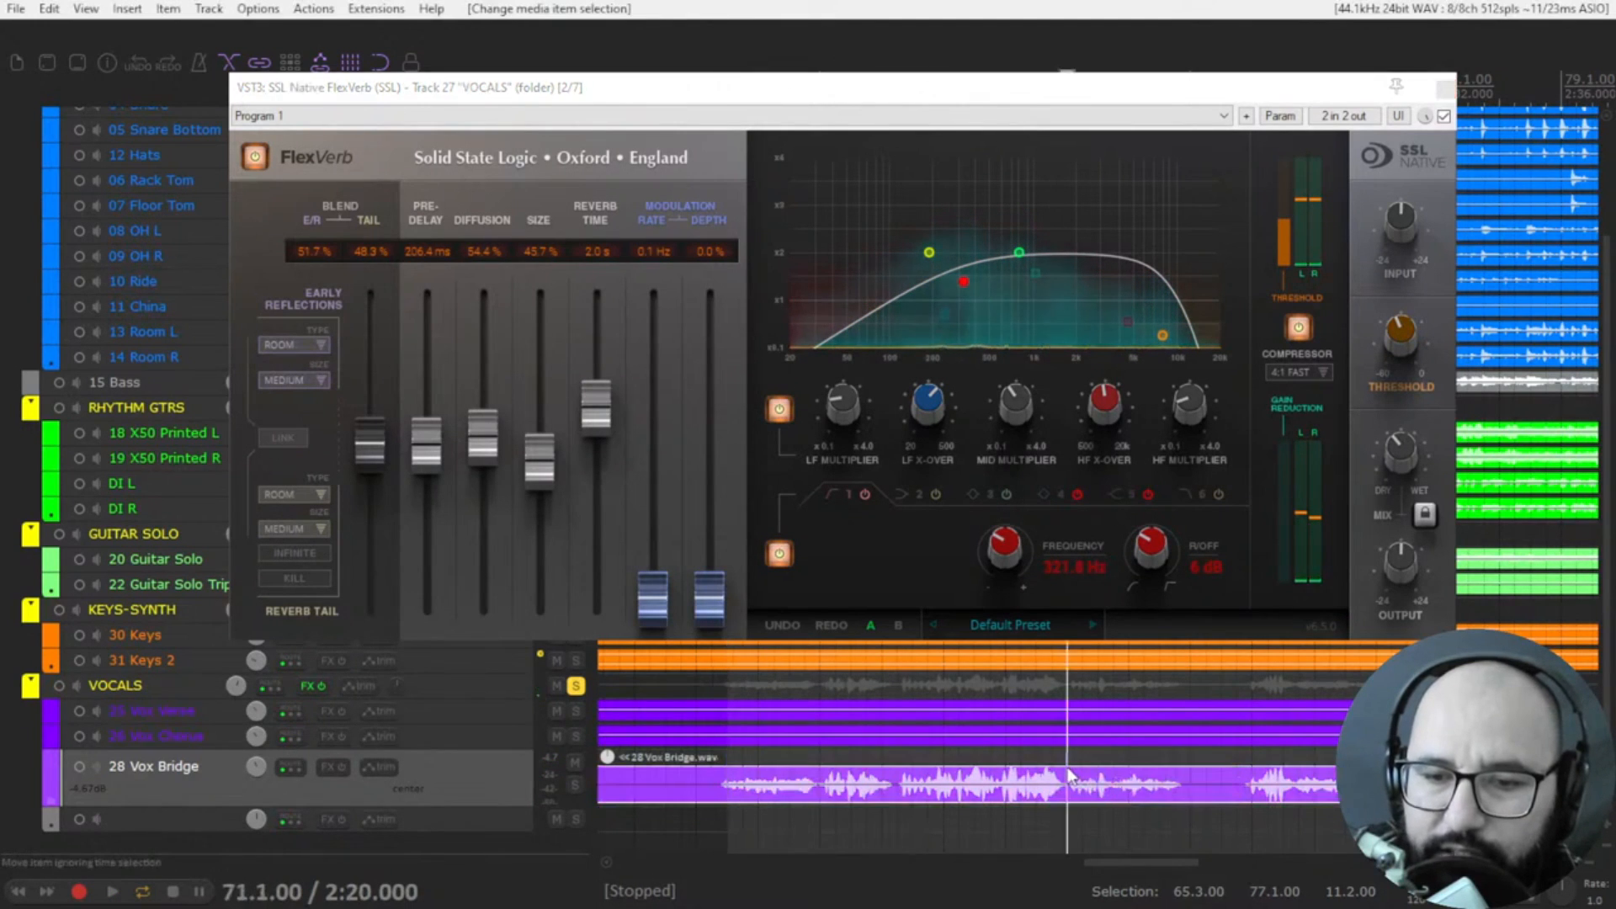
{"action": "key", "text": "space"}
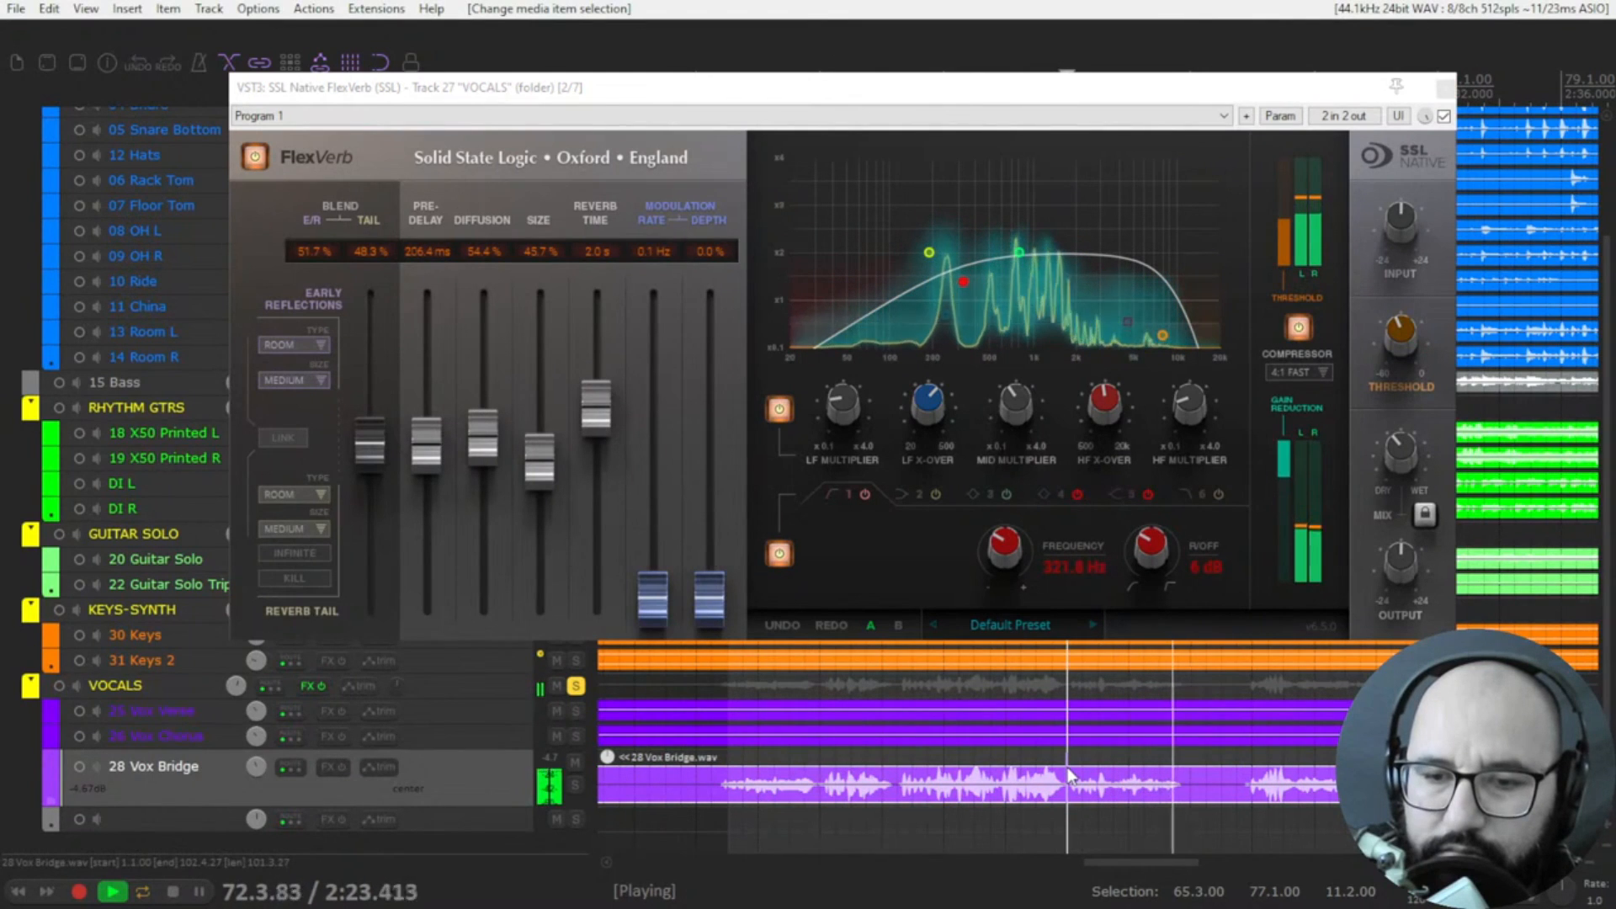
{"action": "key", "text": "space"}
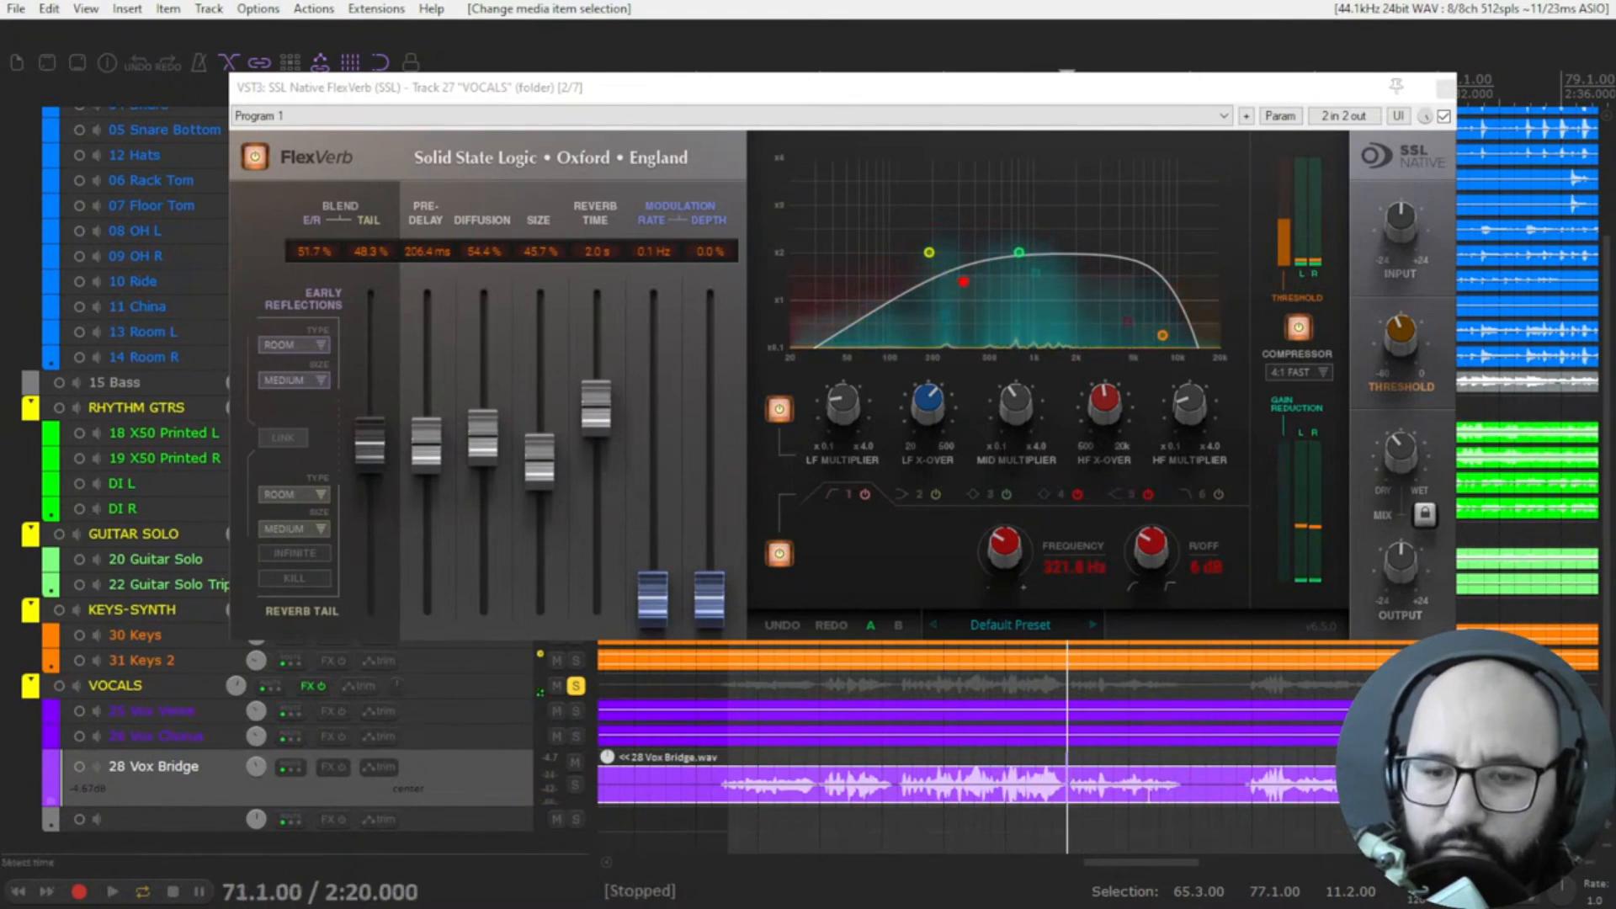